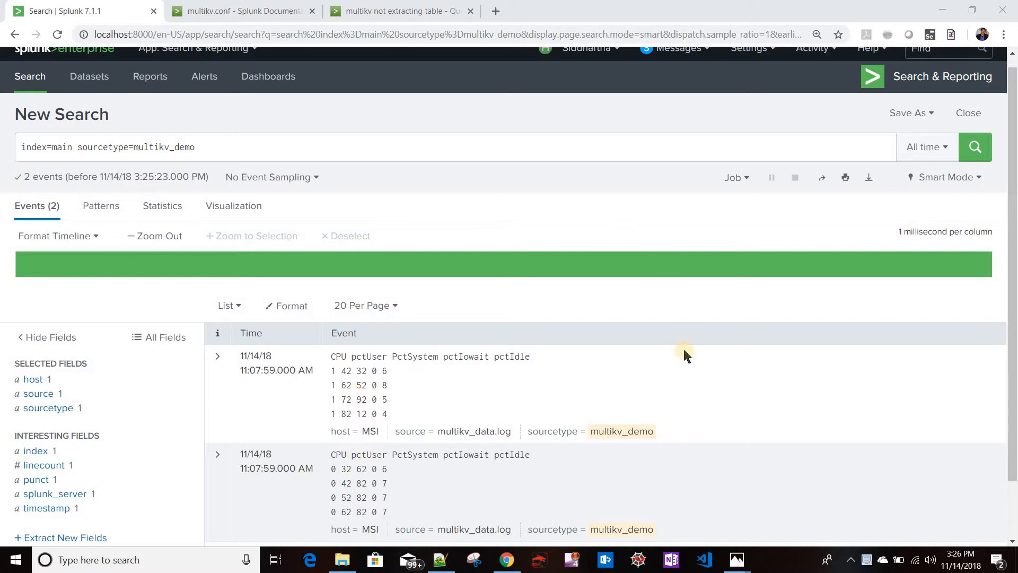
Step: Switch to Photos and view the netstat routing table example in use_case.PNG
{"action": "left_click", "coordinate": [736, 559]}
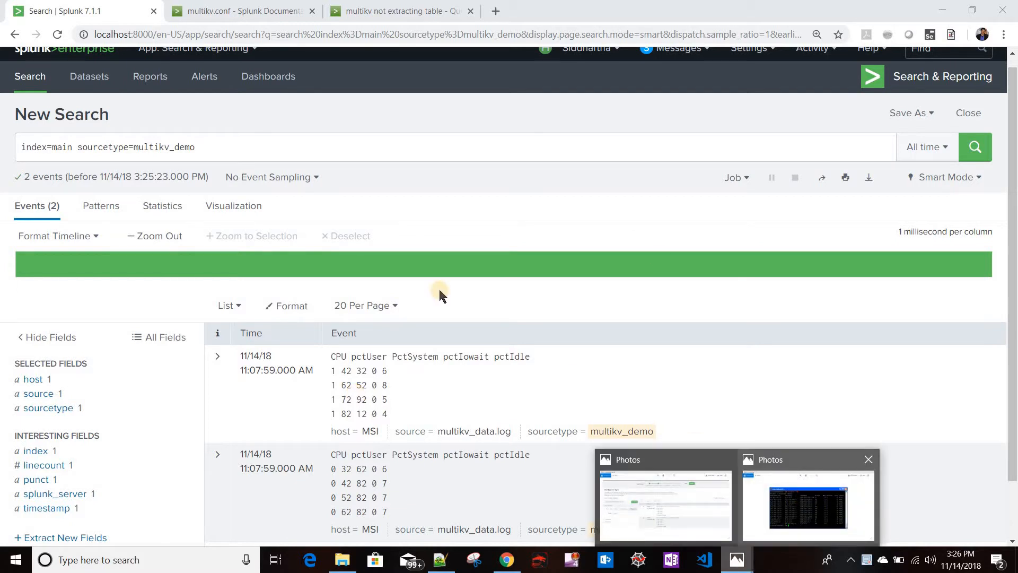
{"action": "left_click", "coordinate": [809, 503]}
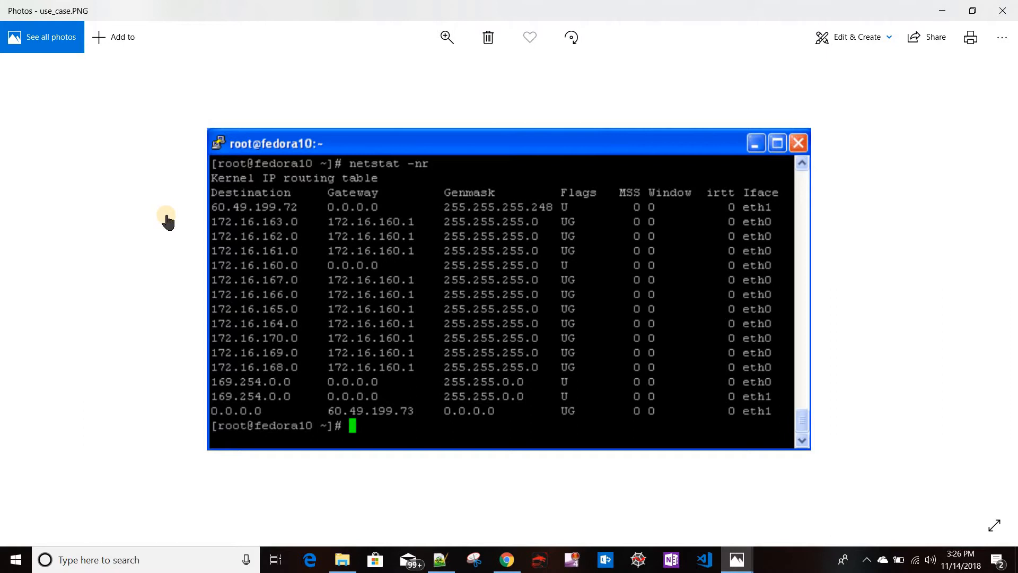
{"action": "key", "text": "alt+Tab"}
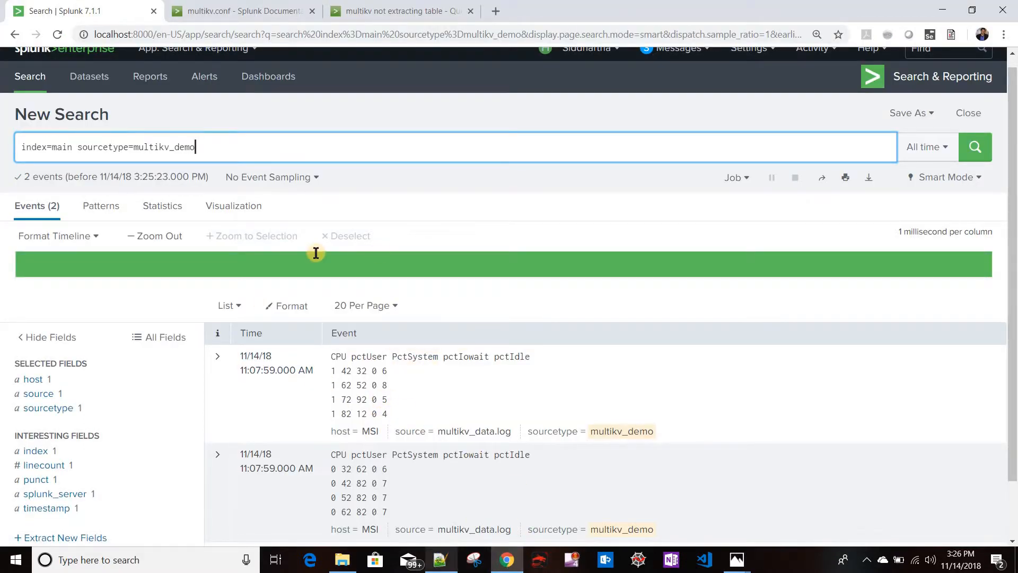
Step: Switch to Notepad++ and examine both tables in multikv_data.log, selecting the file's entire contents
{"action": "left_click", "coordinate": [442, 561]}
{"action": "key", "text": "ctrl+Tab"}
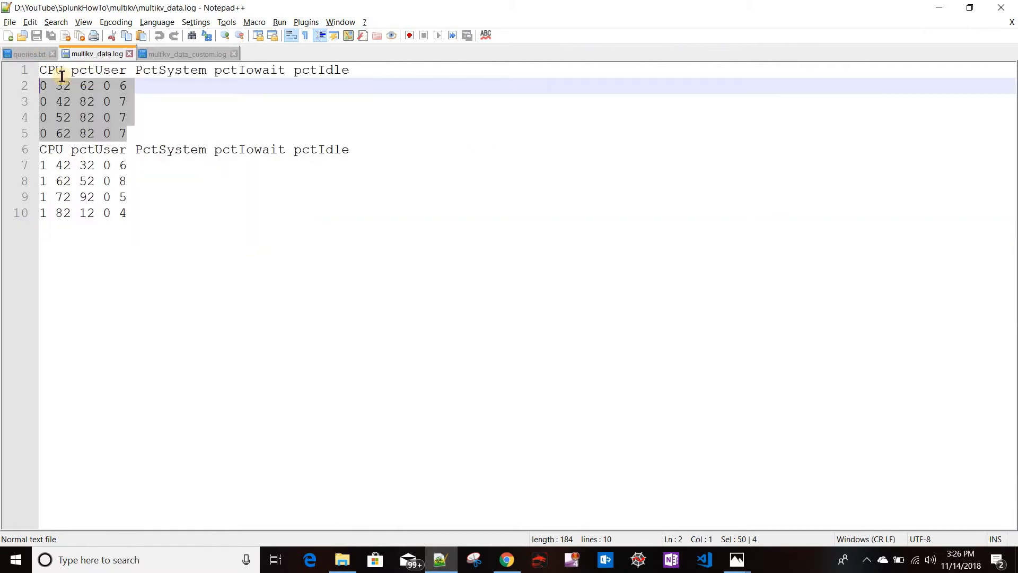
{"action": "left_click", "coordinate": [44, 74]}
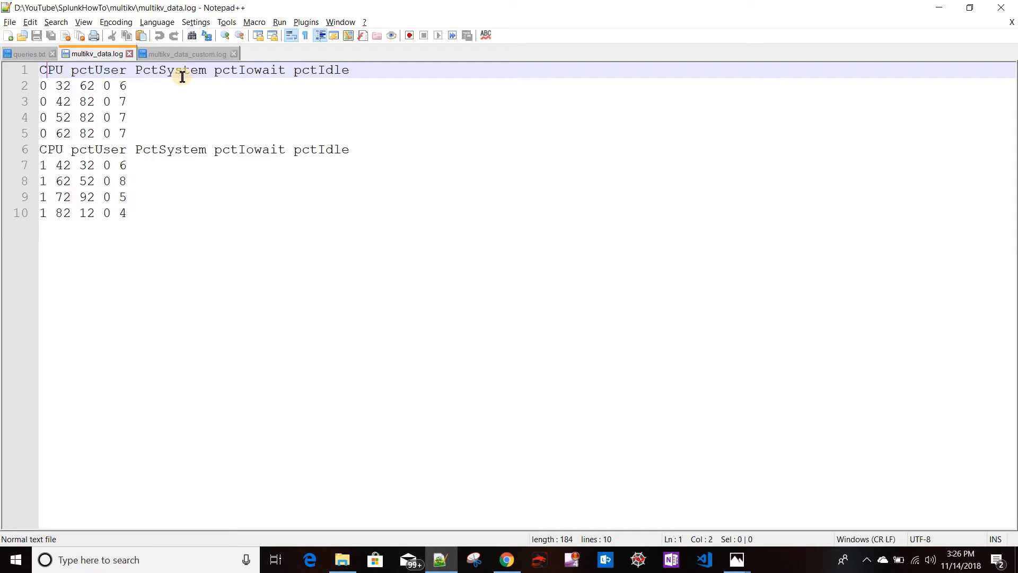
{"action": "double_click", "coordinate": [328, 71]}
{"action": "left_click_drag", "start_coordinate": [128, 213], "coordinate": [11, 69]}
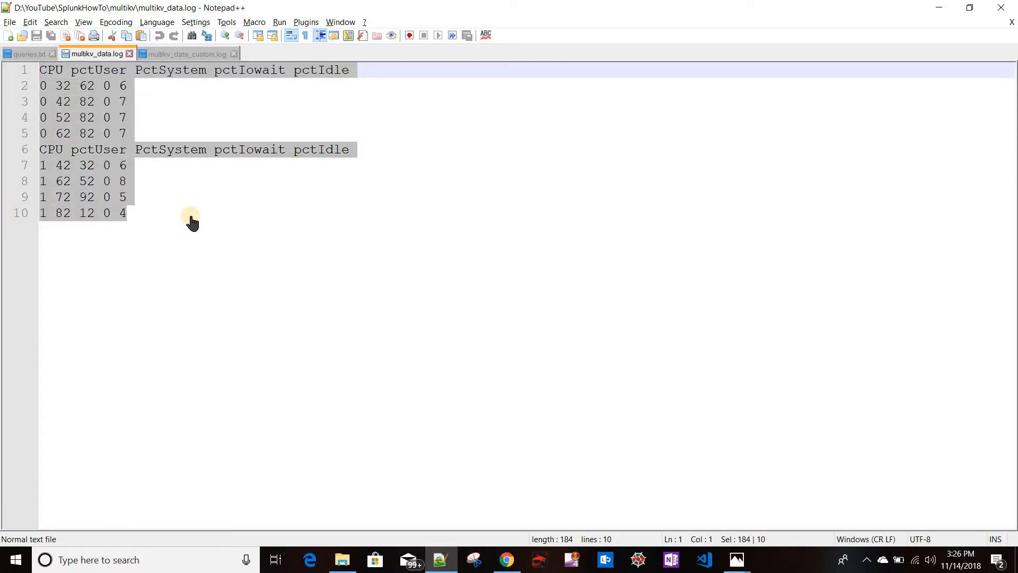
Step: Review the indexed multikv_demo events in Splunk, and view the event-break setup in multikv_indexing.PNG in Photos
{"action": "key", "text": "alt+Tab"}
{"action": "scroll", "coordinate": [371, 393], "scroll_direction": "down", "scroll_amount": 2}
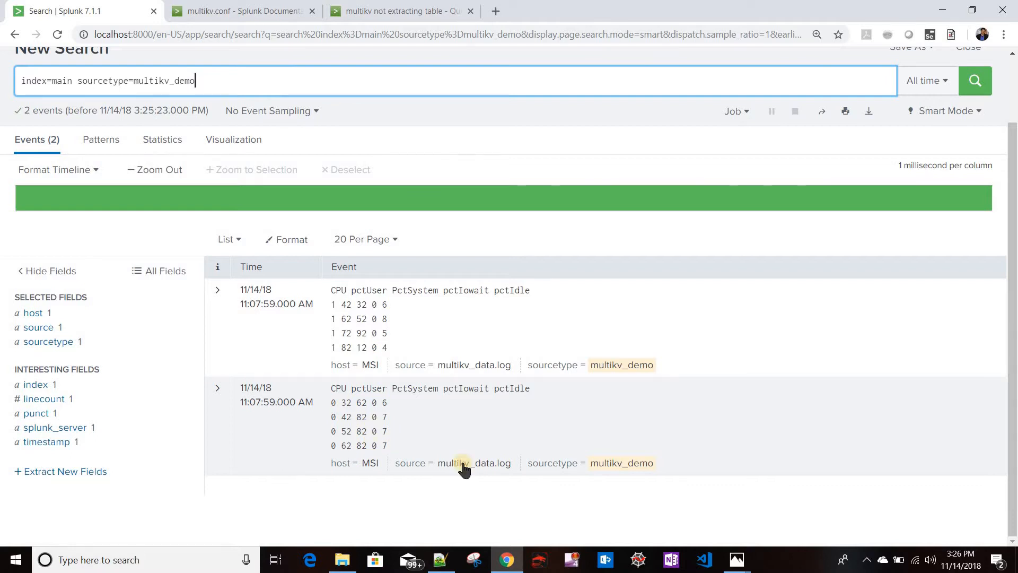
{"action": "mouse_move", "coordinate": [757, 559]}
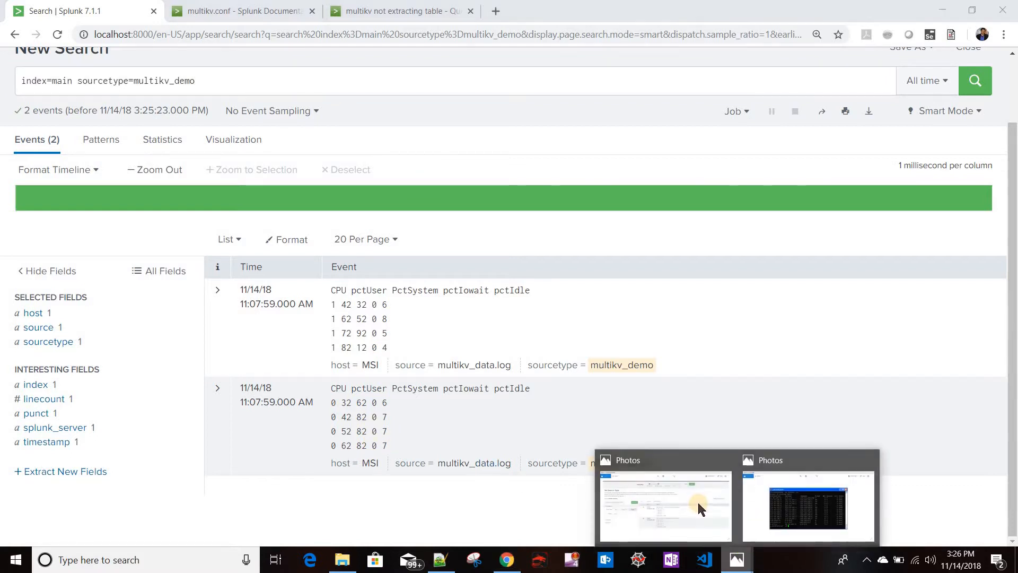
{"action": "left_click", "coordinate": [697, 500]}
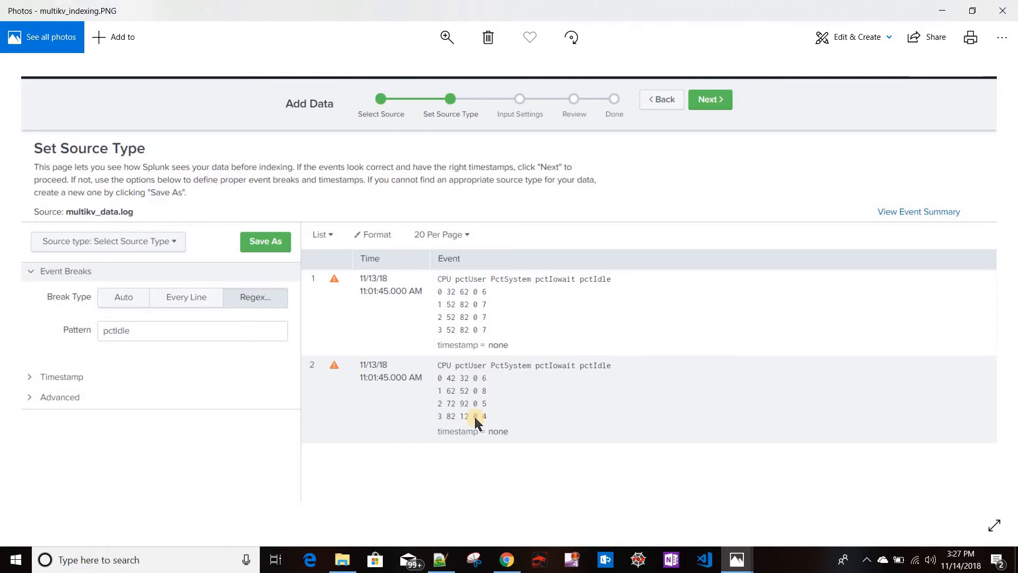
Step: Back in Splunk, pipe the index=main sourcetype=multikv_demo search to multikv and run it
{"action": "key", "text": "alt+Tab"}
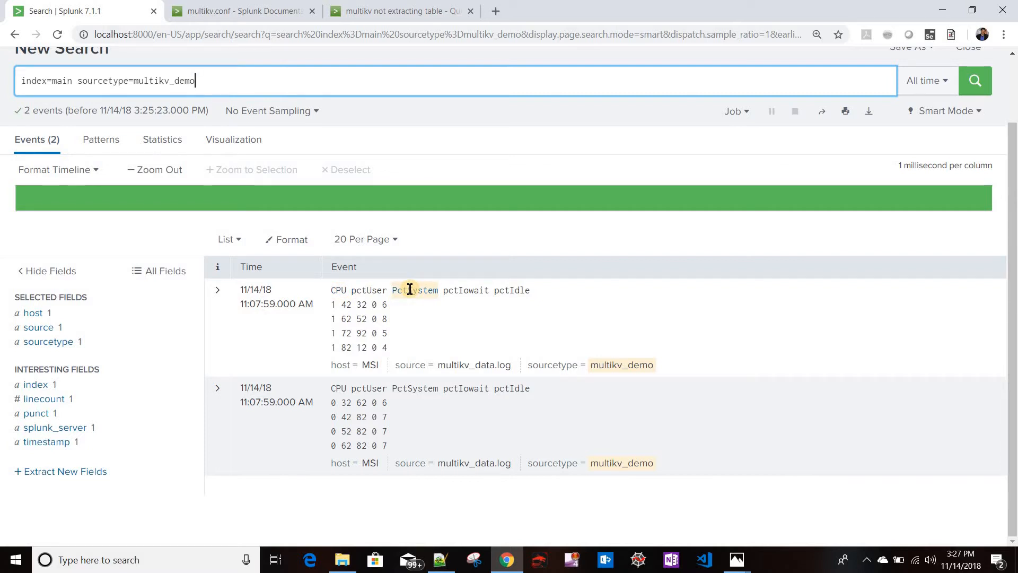
{"action": "scroll", "coordinate": [432, 348], "scroll_direction": "up", "scroll_amount": 3}
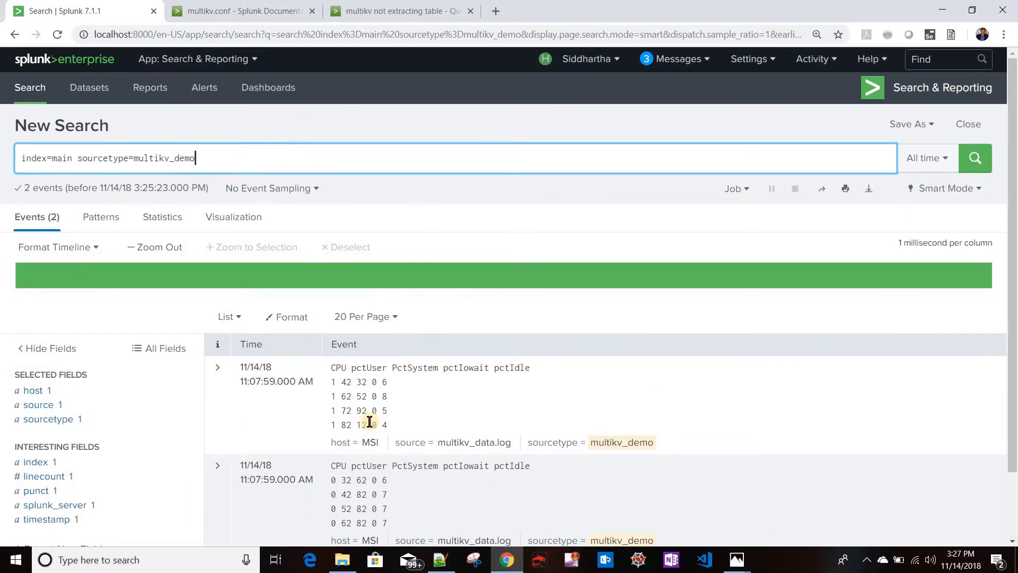
{"action": "scroll", "coordinate": [289, 315], "scroll_direction": "down", "scroll_amount": 3}
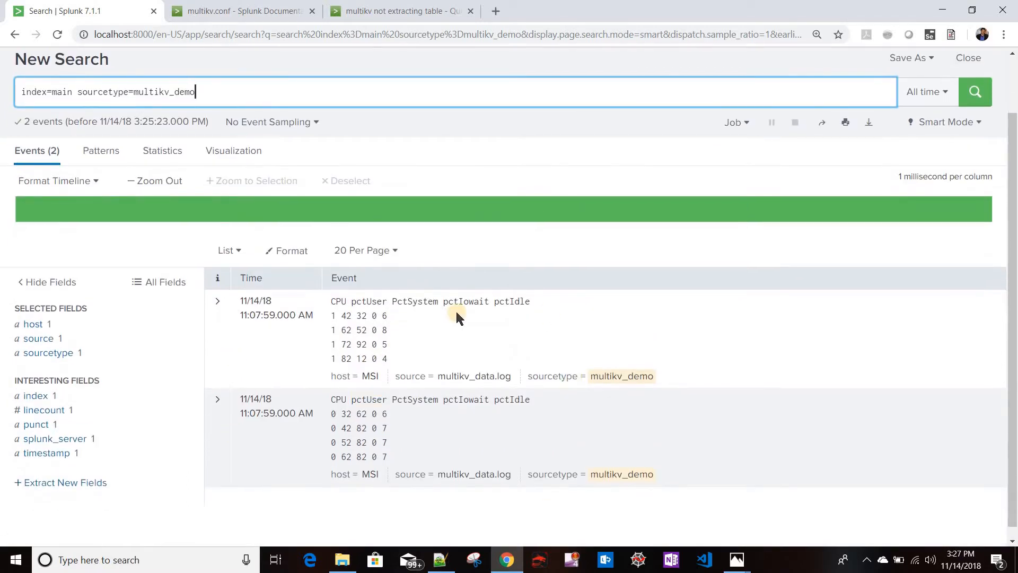
{"action": "scroll", "coordinate": [289, 175], "scroll_direction": "up", "scroll_amount": 3}
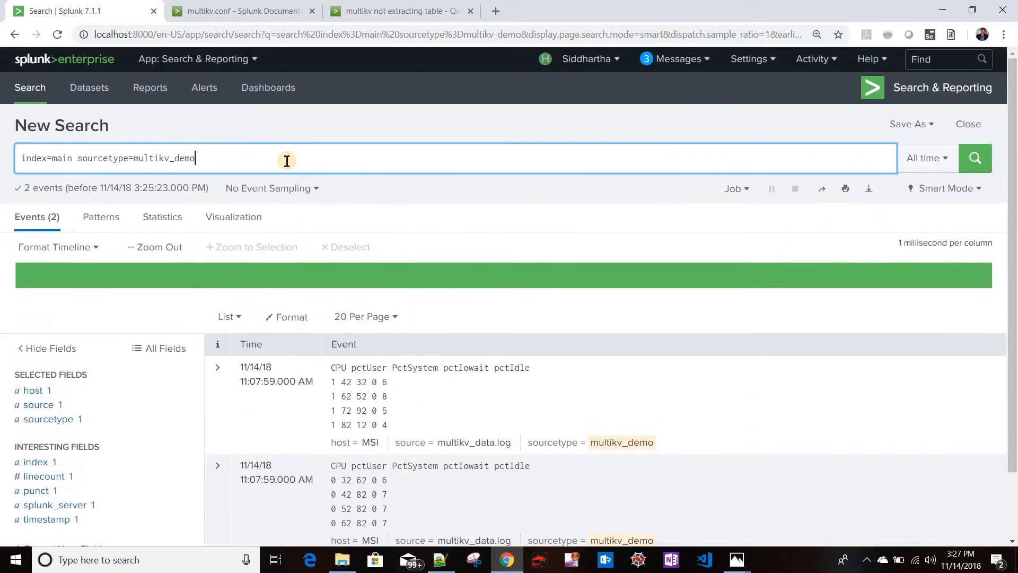
{"action": "type", "text": "|"}
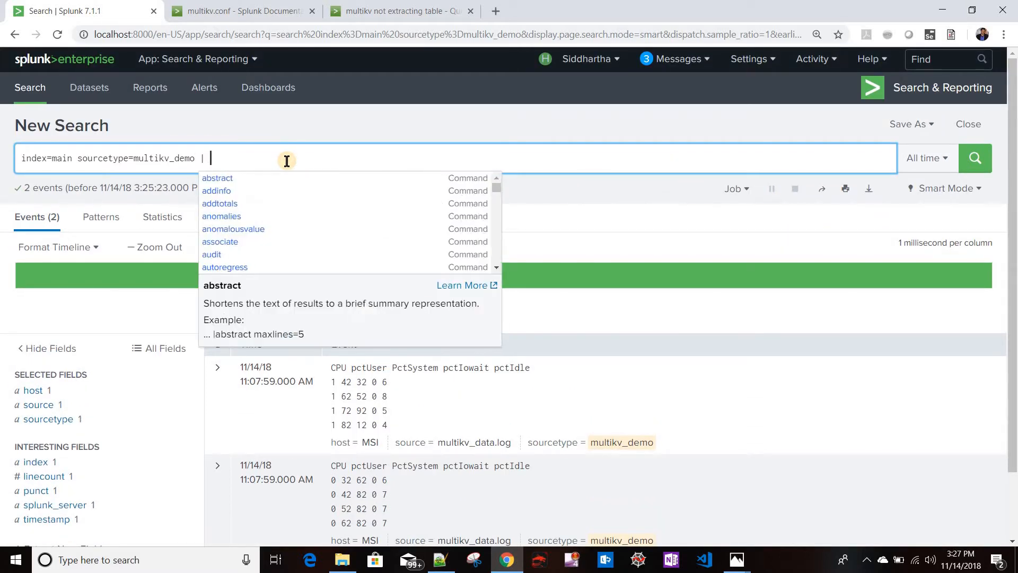
{"action": "type", "text": " multi"}
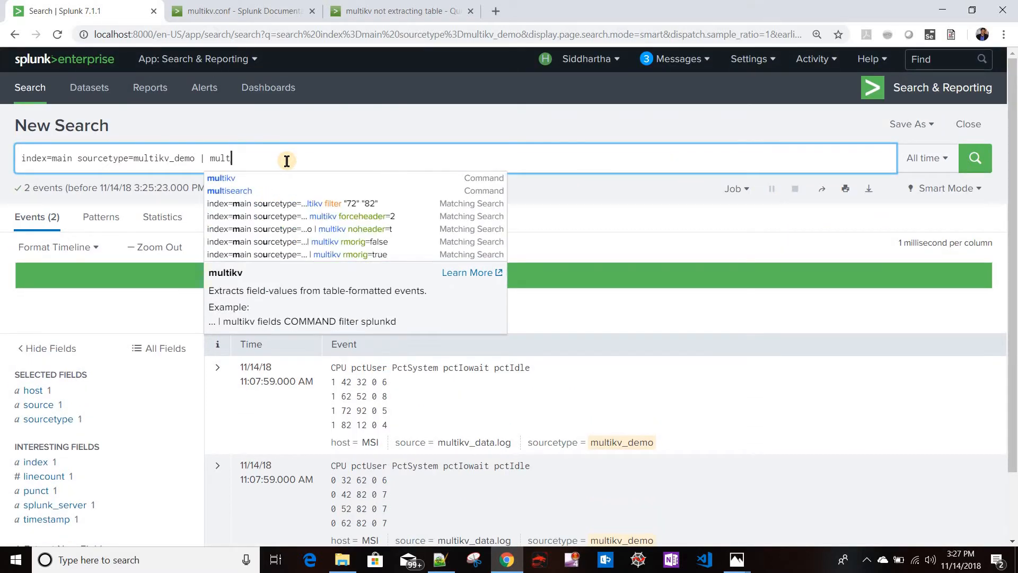
{"action": "key", "text": "Return"}
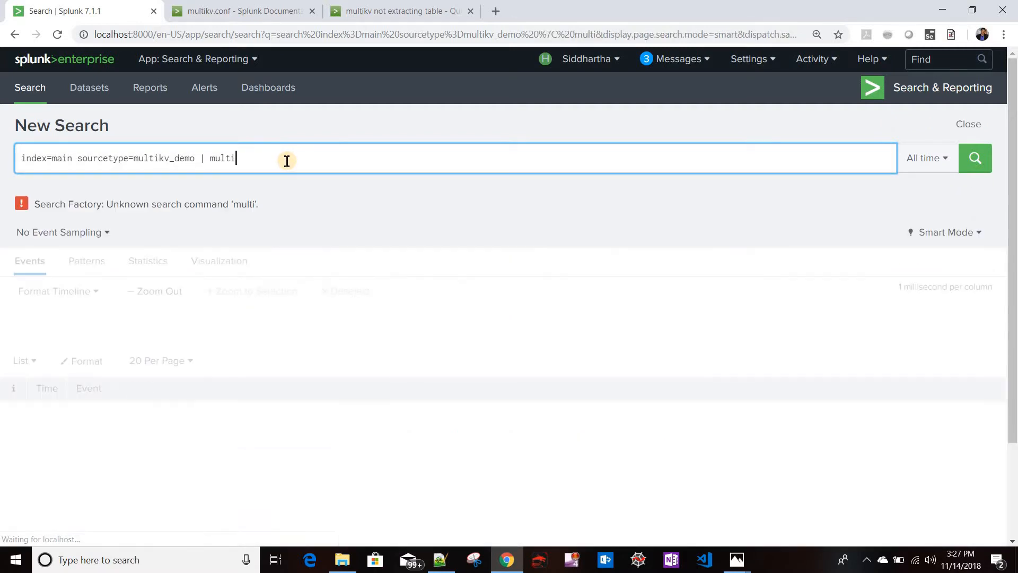
{"action": "type", "text": "kv"}
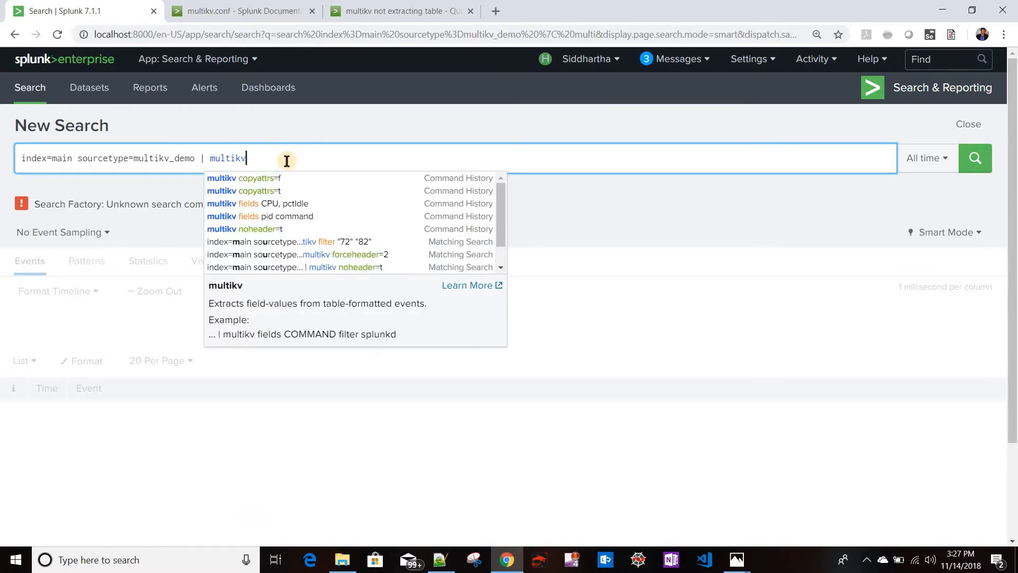
{"action": "key", "text": "Return"}
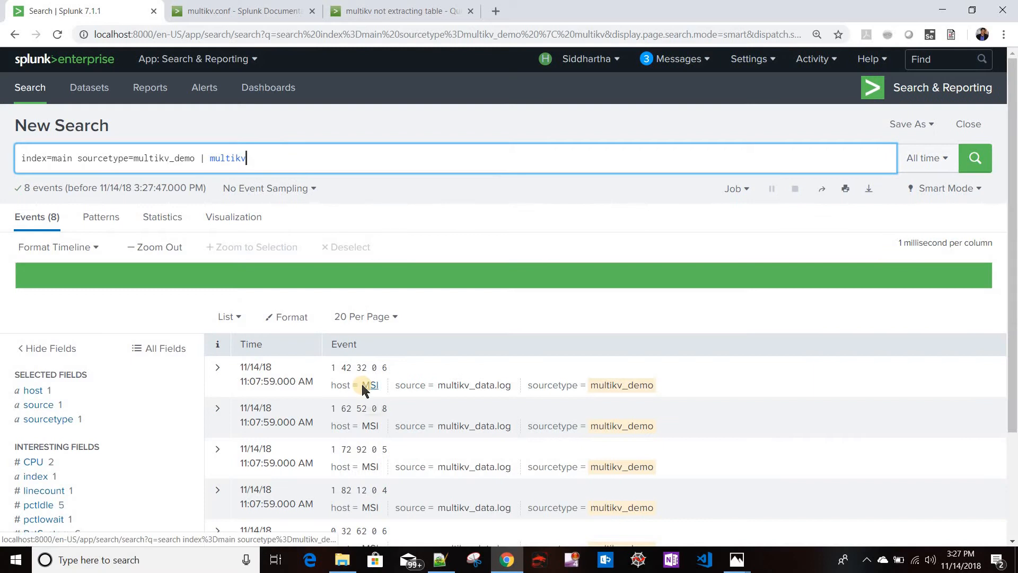
Step: Review the extracted fields and events, and highlight the first header row of multikv_data.log in Notepad++
{"action": "scroll", "coordinate": [212, 377], "scroll_direction": "down", "scroll_amount": 2}
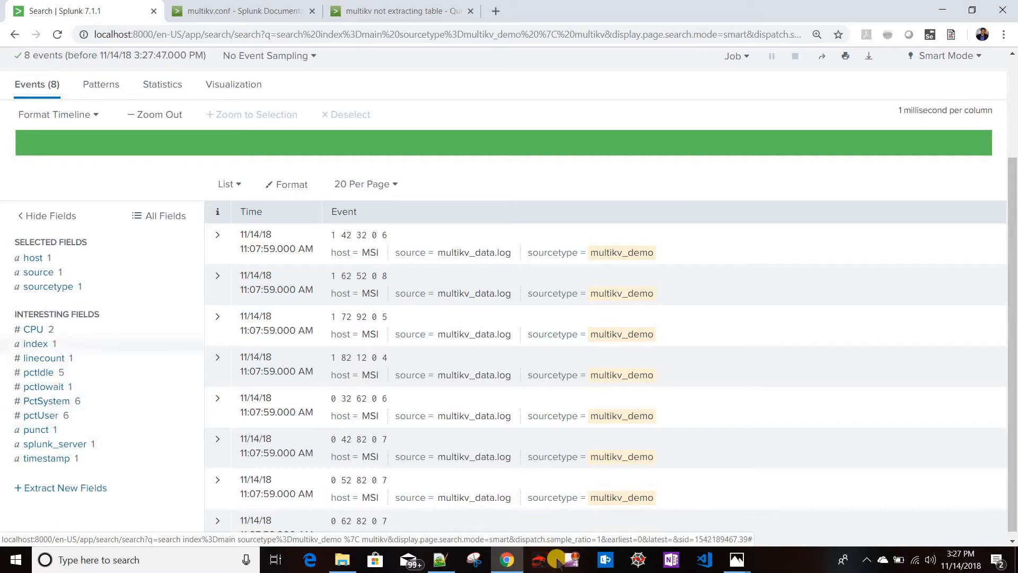
{"action": "left_click", "coordinate": [443, 558]}
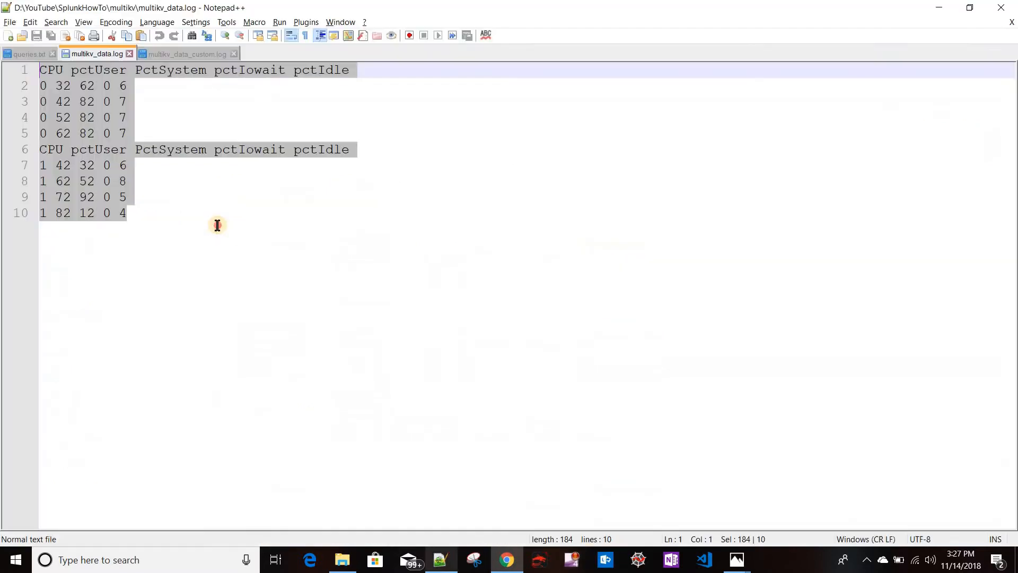
{"action": "key", "text": "Right"}
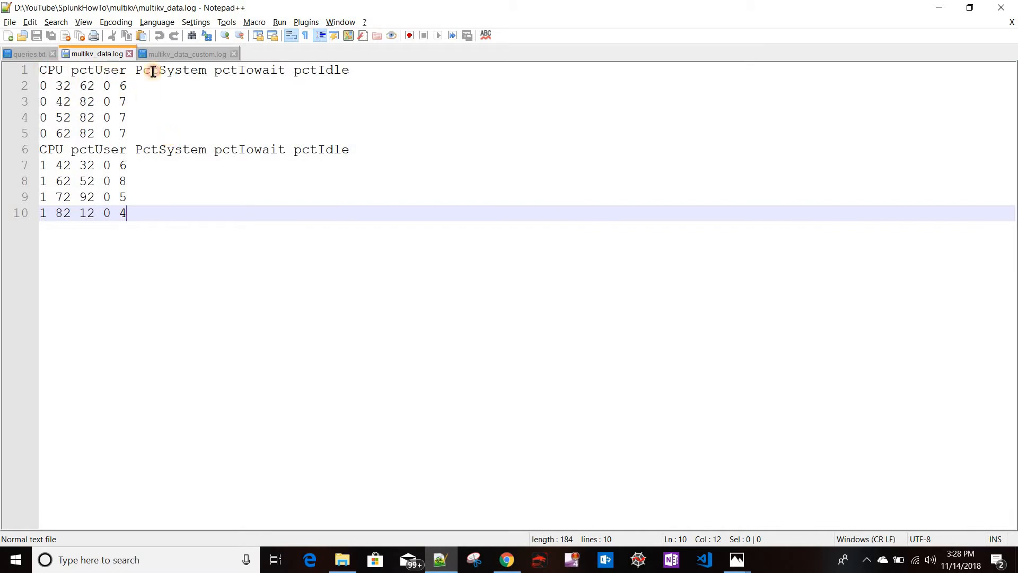
{"action": "key", "text": "ctrl+Home"}
{"action": "key", "text": "shift+Right"}
{"action": "key", "text": "shift+Right"}
{"action": "key", "text": "shift+Right"}
{"action": "key", "text": "shift+Right"}
{"action": "key", "text": "shift+Right"}
{"action": "left_click_drag", "start_coordinate": [328, 79], "coordinate": [362, 74]}
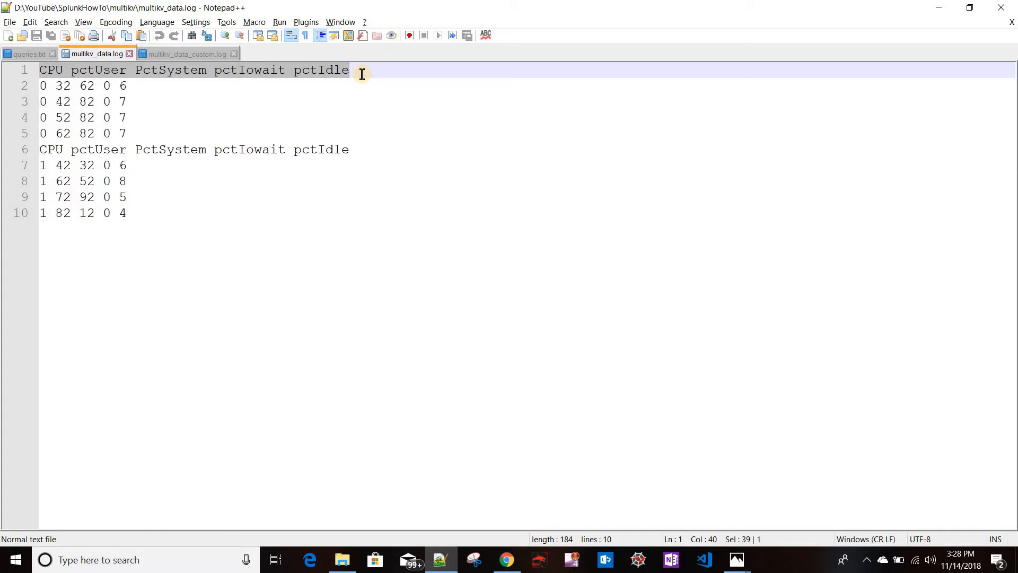
Step: Highlight the first table's data rows, lines 2 to 5, in multikv_data.log
{"action": "left_click", "coordinate": [69, 71]}
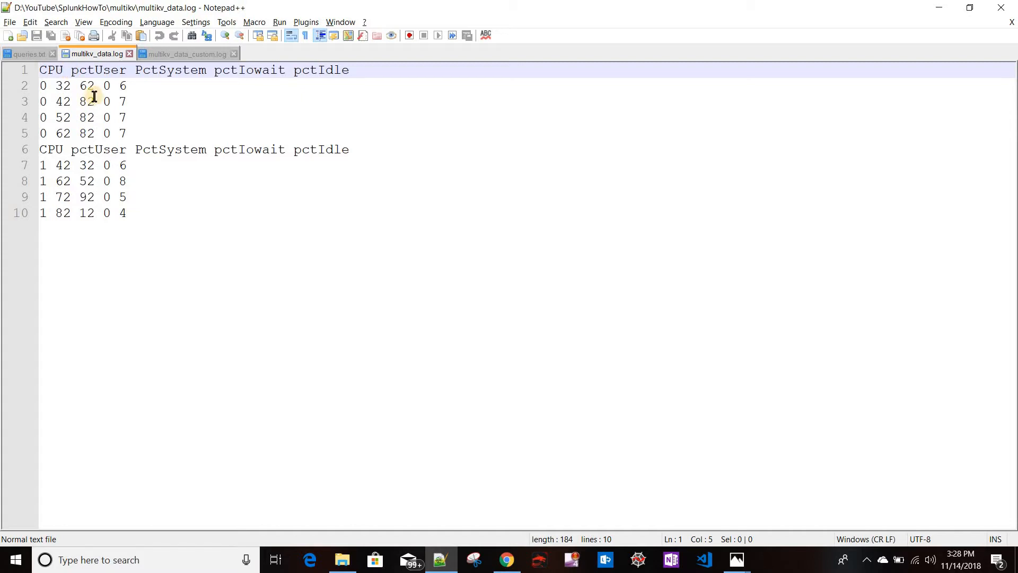
{"action": "left_click_drag", "start_coordinate": [139, 133], "coordinate": [96, 117]}
{"action": "left_click_drag", "start_coordinate": [41, 88], "coordinate": [41, 86]}
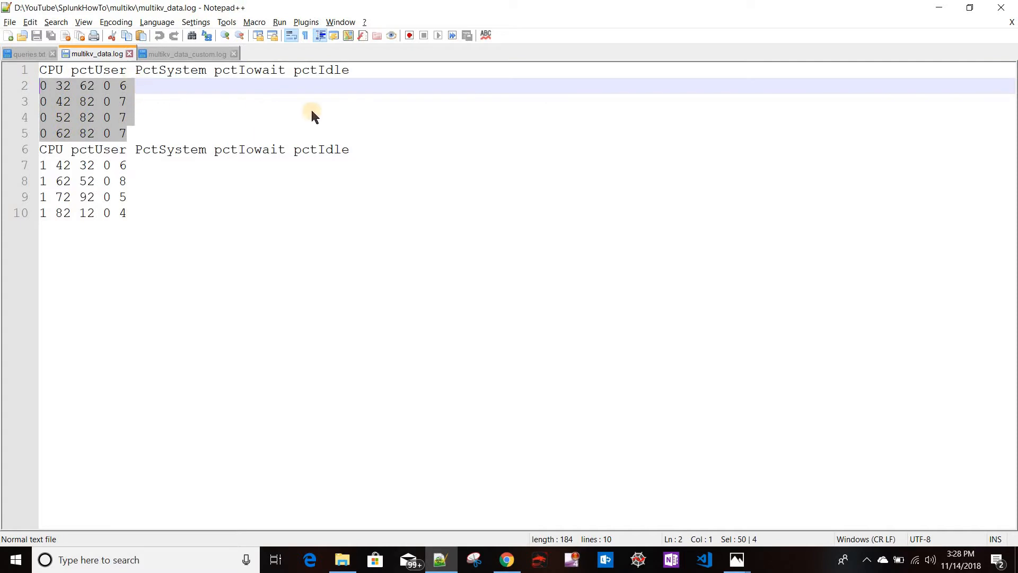
{"action": "left_click", "coordinate": [63, 181]}
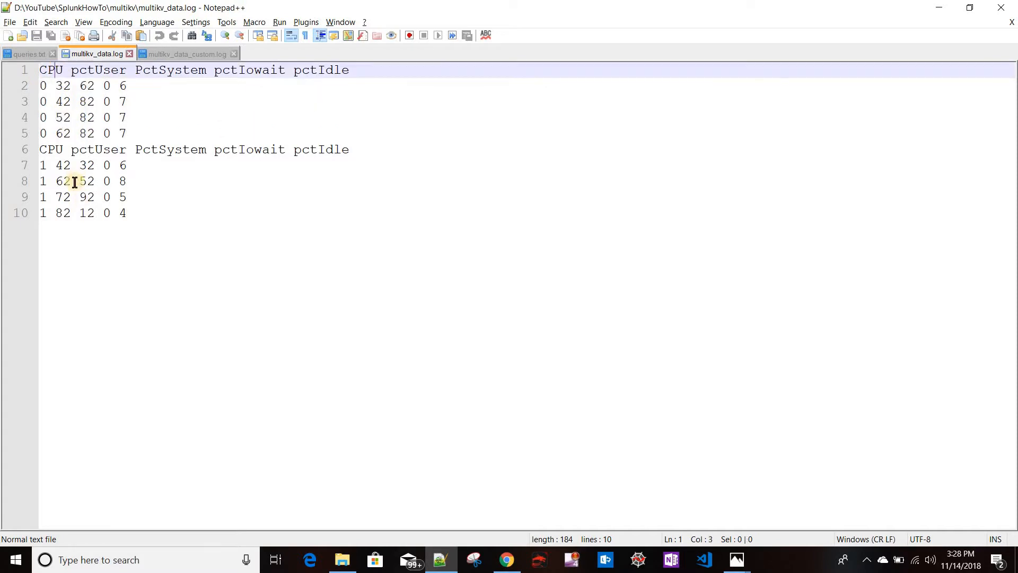
Step: Highlight the CPU column name in the log and open the CPU field's value summary in Splunk
{"action": "double_click", "coordinate": [53, 71]}
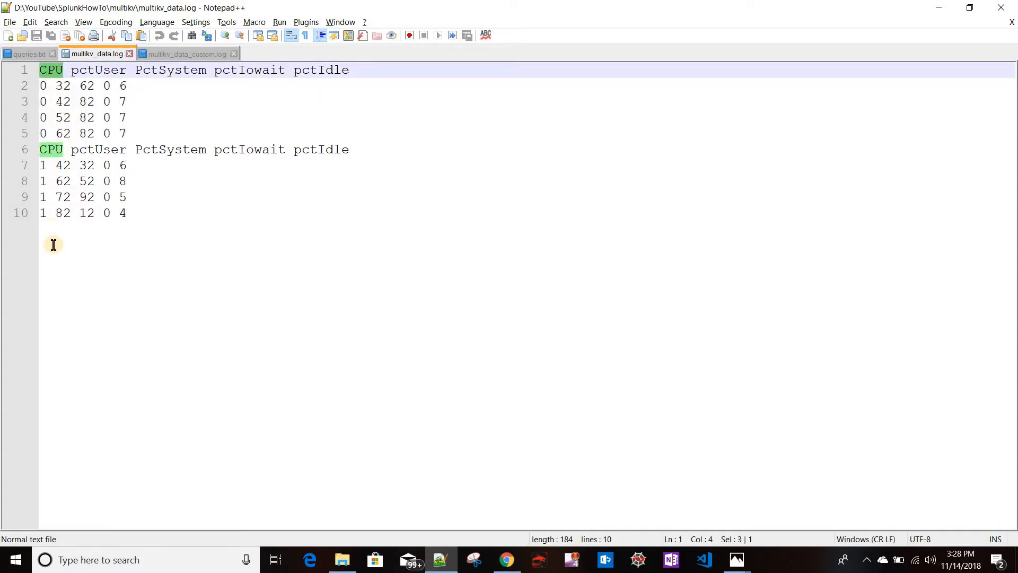
{"action": "key", "text": "alt+Tab"}
{"action": "left_click", "coordinate": [48, 328]}
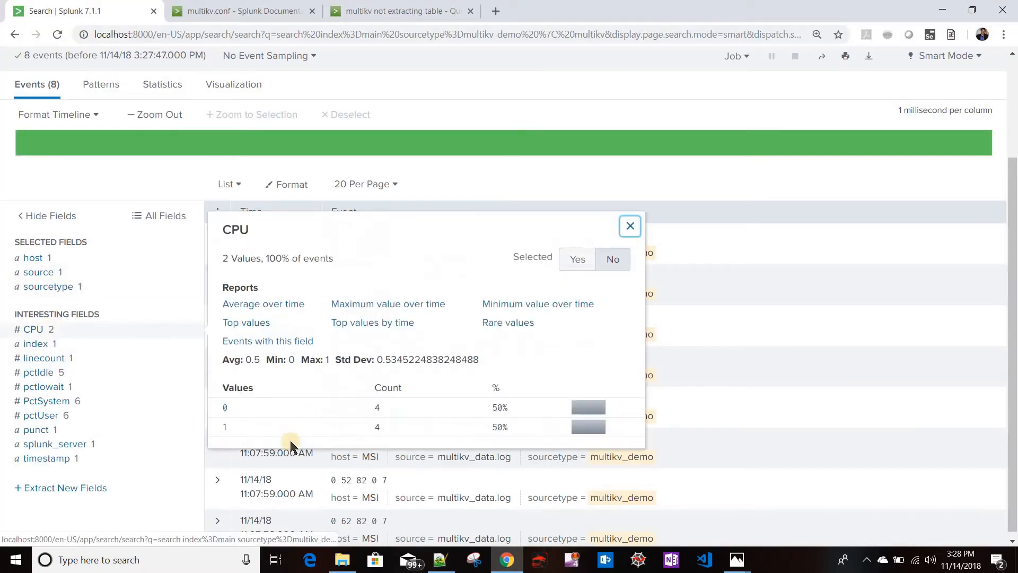
Step: Highlight the pctUser column name in the log for comparison and close the CPU field summary in Splunk
{"action": "key", "text": "alt+Tab"}
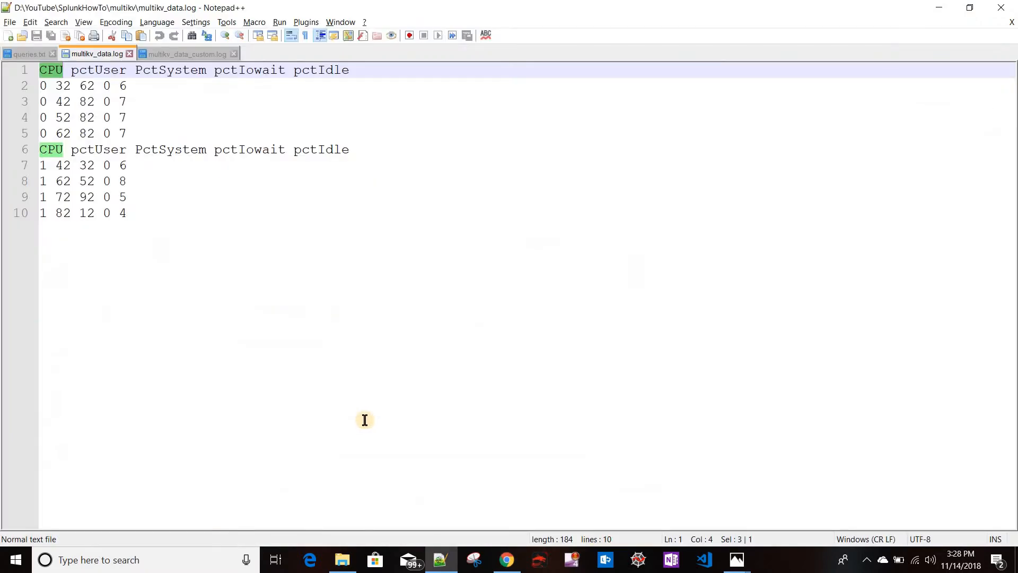
{"action": "double_click", "coordinate": [98, 70]}
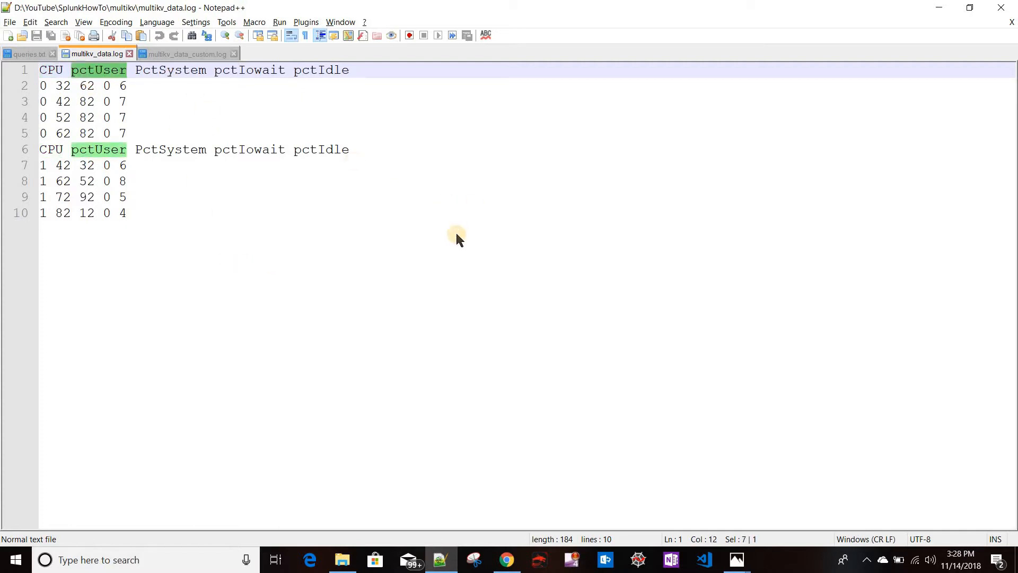
{"action": "key", "text": "alt+Tab"}
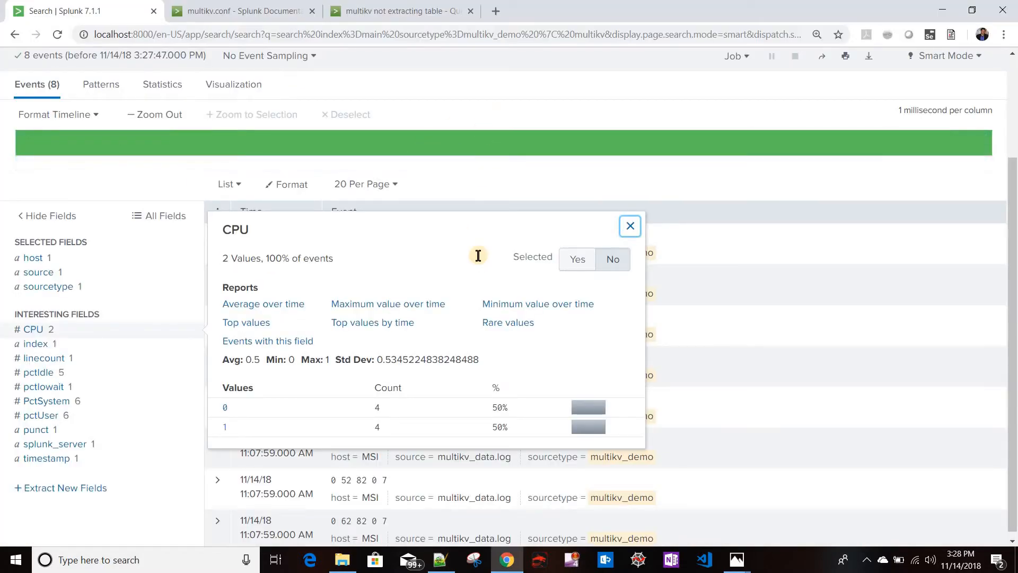
{"action": "key", "text": "Escape"}
{"action": "key", "text": "alt+Tab"}
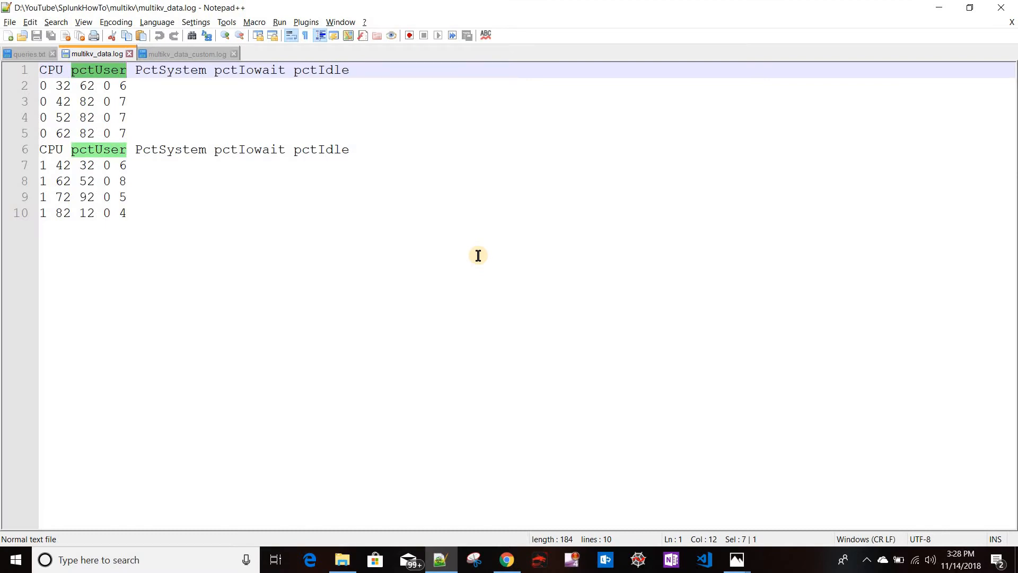
Step: Switch to Splunk and add the copyattrs=true option to the multikv command in the search
{"action": "key", "text": "alt+Tab"}
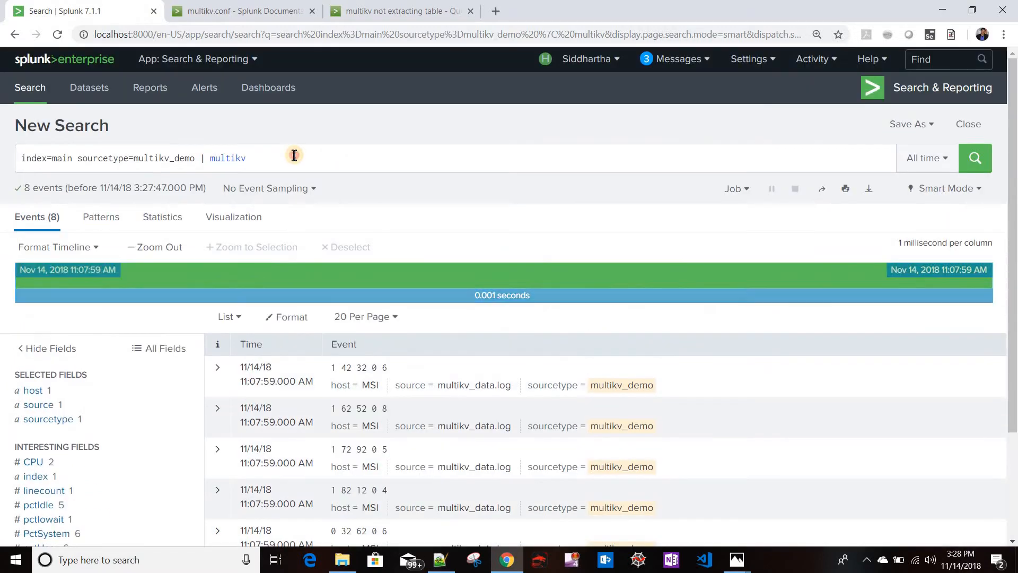
{"action": "left_click", "coordinate": [293, 156]}
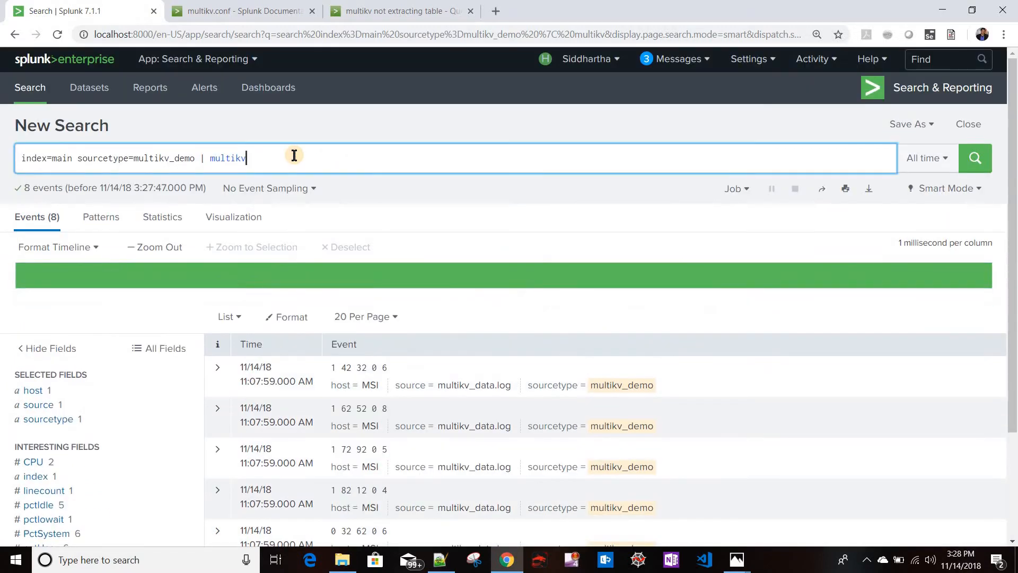
{"action": "type", "text": "cop"}
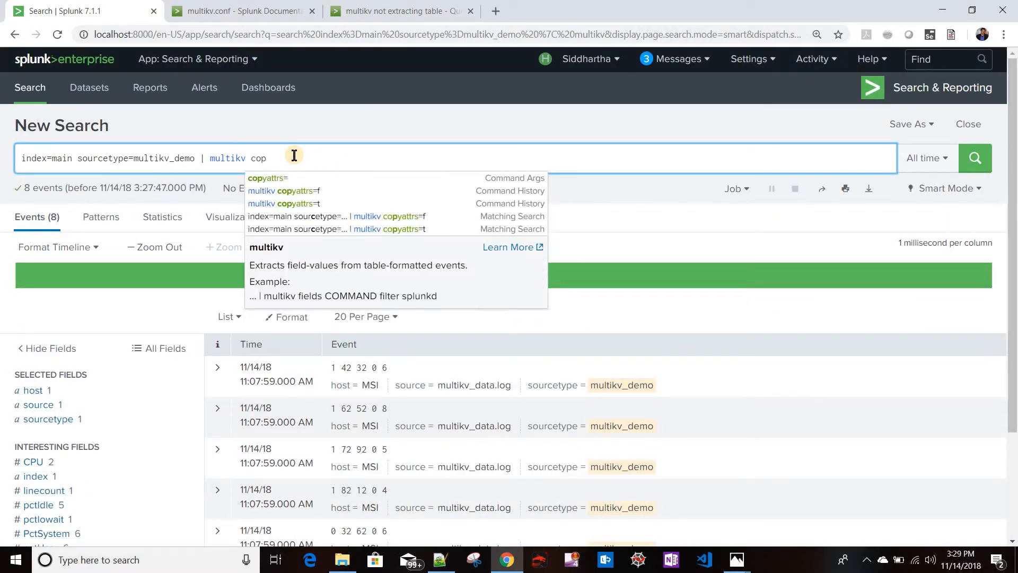
{"action": "key", "text": "Down"}
{"action": "key", "text": "Return"}
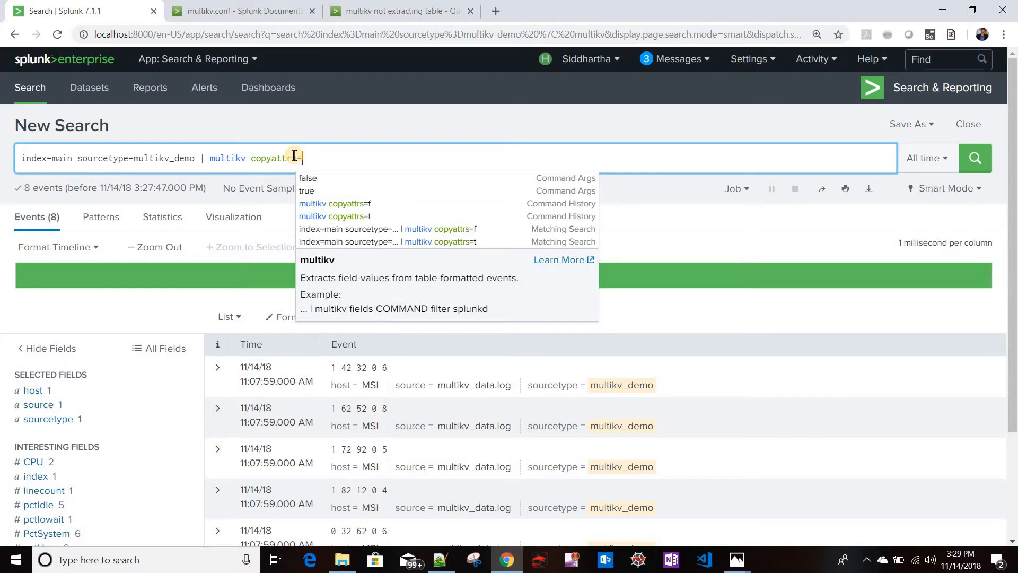
{"action": "type", "text": "tr"}
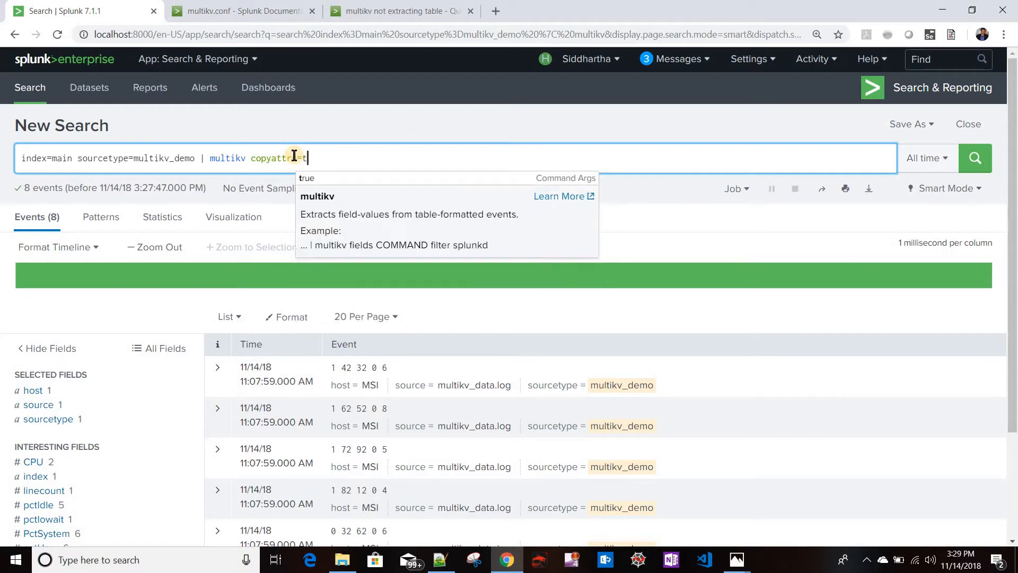
{"action": "key", "text": "Down"}
{"action": "key", "text": "Return"}
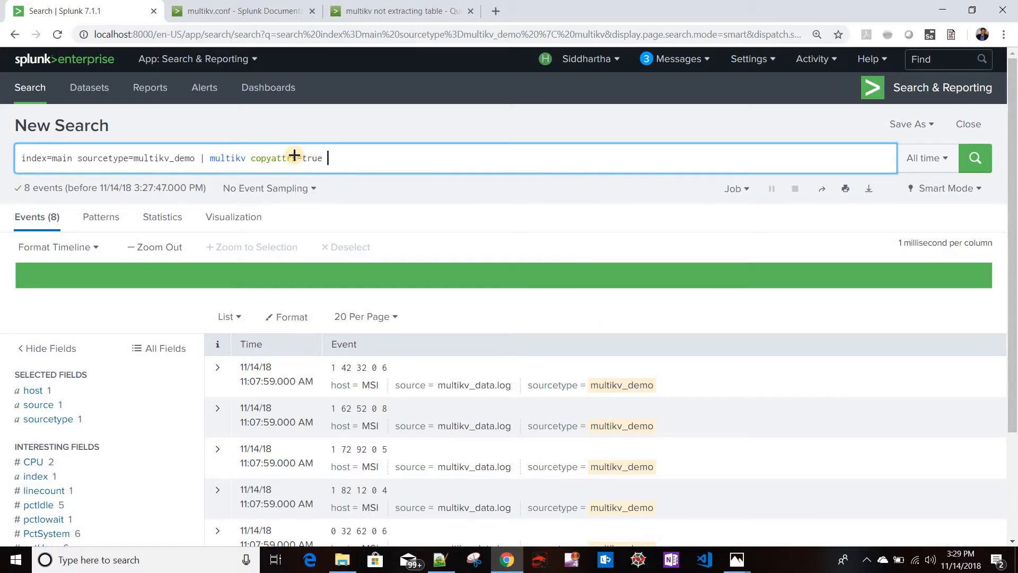
Step: Compare the Splunk events with multikv_data.log in Notepad++ and highlight the log's first table, lines 1 to 5
{"action": "key", "text": "alt+Tab"}
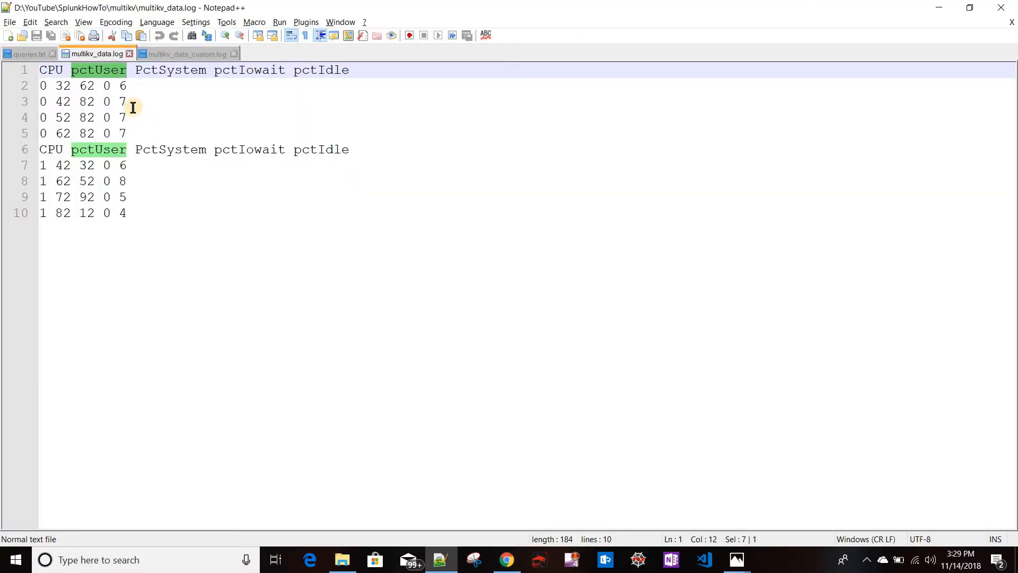
{"action": "key", "text": "alt+Tab"}
{"action": "scroll", "coordinate": [431, 418], "scroll_direction": "down", "scroll_amount": 3}
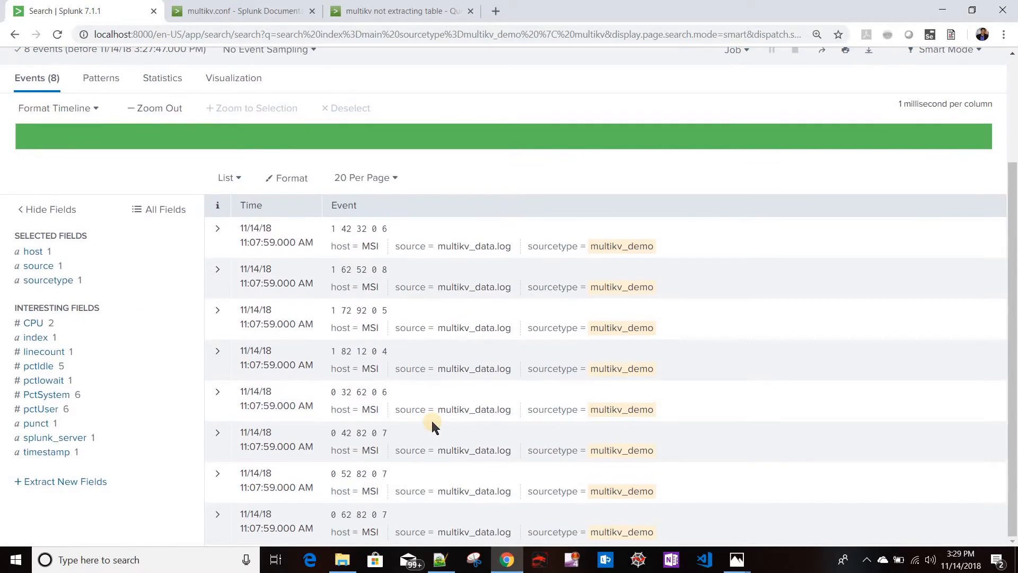
{"action": "scroll", "coordinate": [431, 418], "scroll_direction": "up", "scroll_amount": 1}
{"action": "key", "text": "alt+Tab"}
{"action": "left_click_drag", "start_coordinate": [128, 133], "coordinate": [95, 117]}
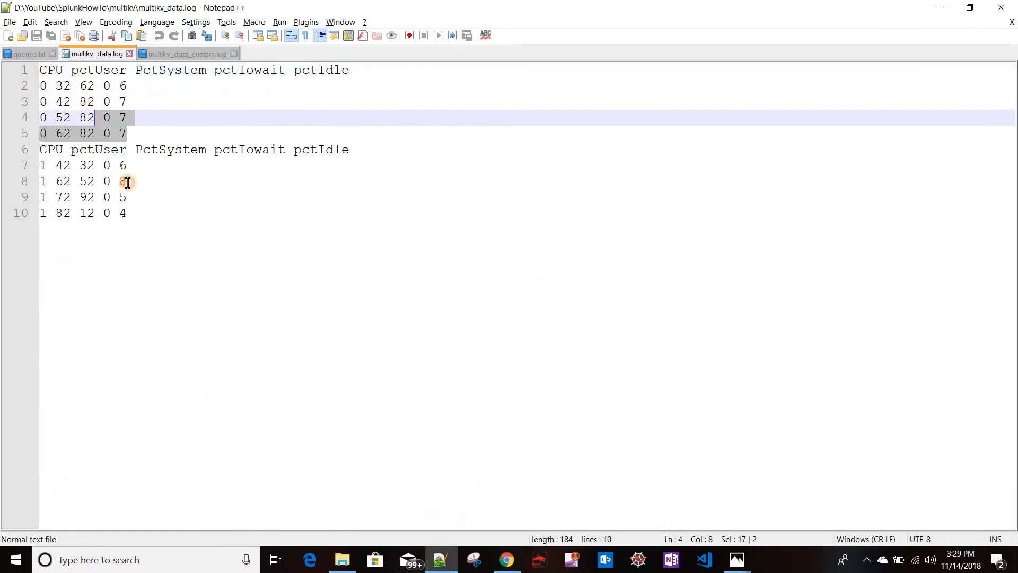
{"action": "key", "text": "ctrl+shift+Home"}
{"action": "left_click", "coordinate": [131, 103]}
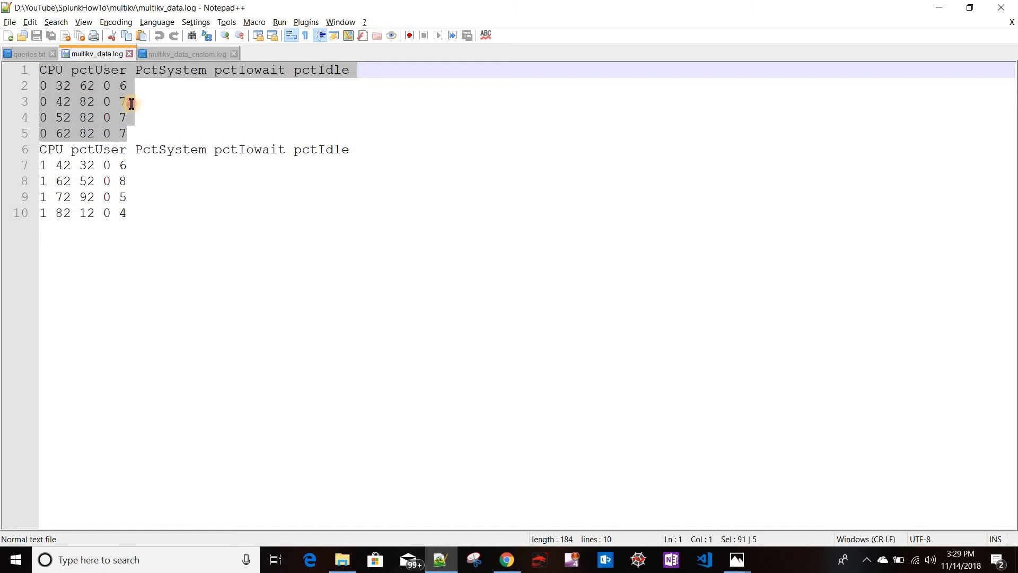
Step: Point out the ends of the first table's data rows in the log and highlight the header and rows again
{"action": "left_click_drag", "start_coordinate": [130, 134], "coordinate": [32, 68]}
{"action": "left_click", "coordinate": [120, 117]}
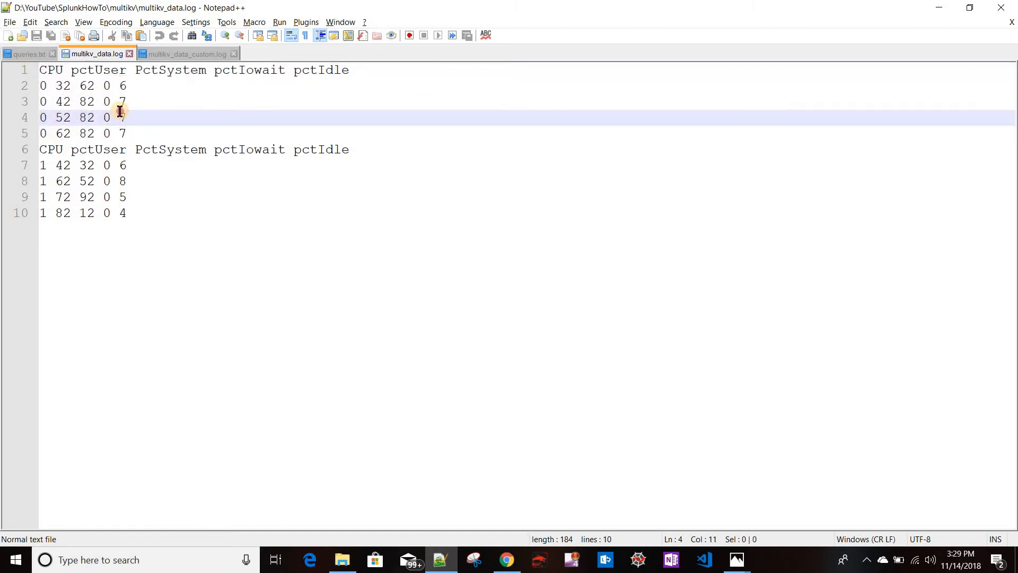
{"action": "left_click", "coordinate": [121, 87]}
{"action": "left_click", "coordinate": [120, 118]}
{"action": "left_click", "coordinate": [121, 133]}
{"action": "left_click_drag", "start_coordinate": [153, 132], "coordinate": [27, 71]}
Step: In Splunk, remove the multikv command and run only index=main sourcetype=multikv_demo to view the original events
{"action": "key", "text": "alt+Tab"}
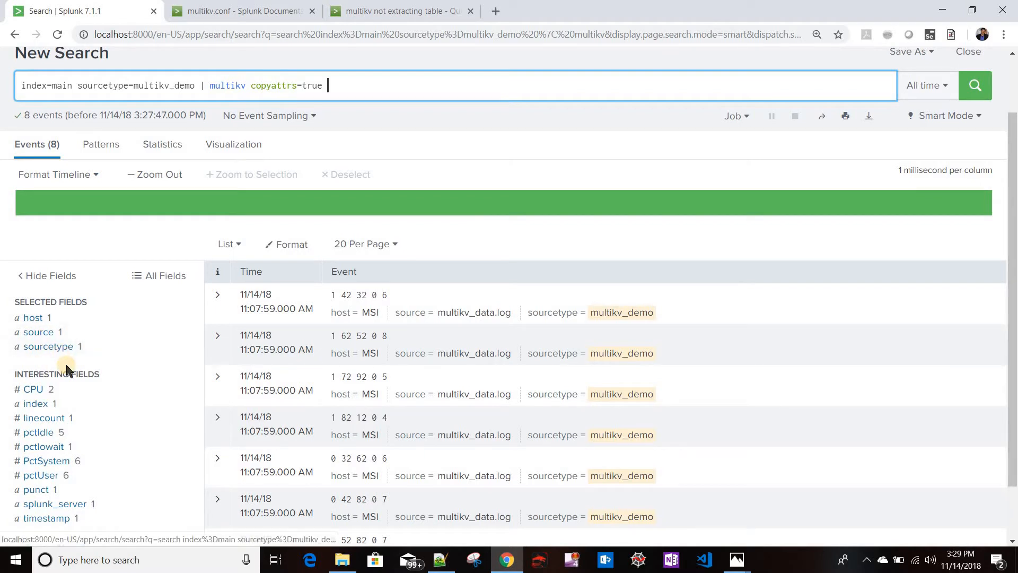
{"action": "left_click", "coordinate": [201, 85]}
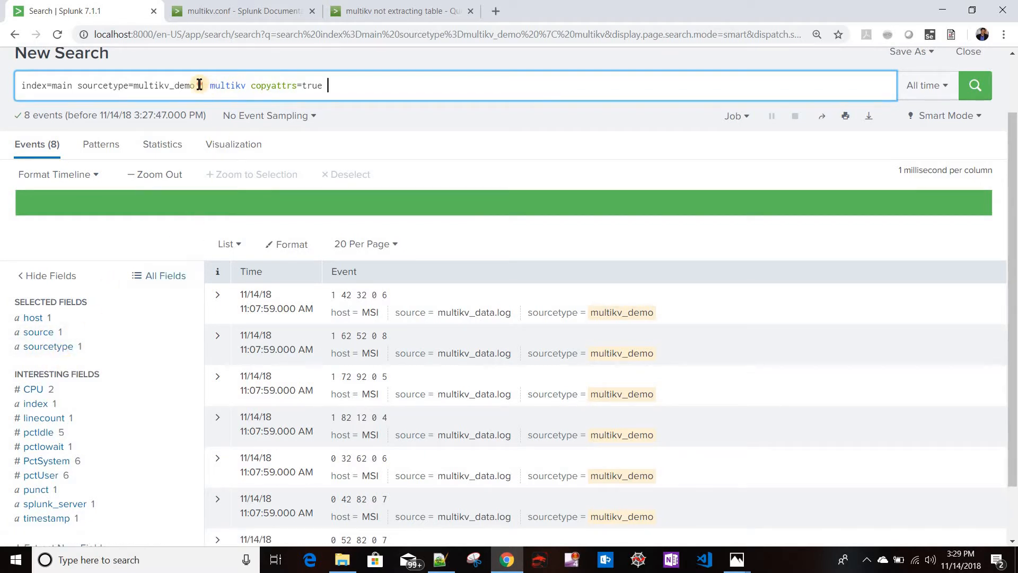
{"action": "left_click", "coordinate": [360, 89], "text": "shift"}
{"action": "key", "text": "BackSpace"}
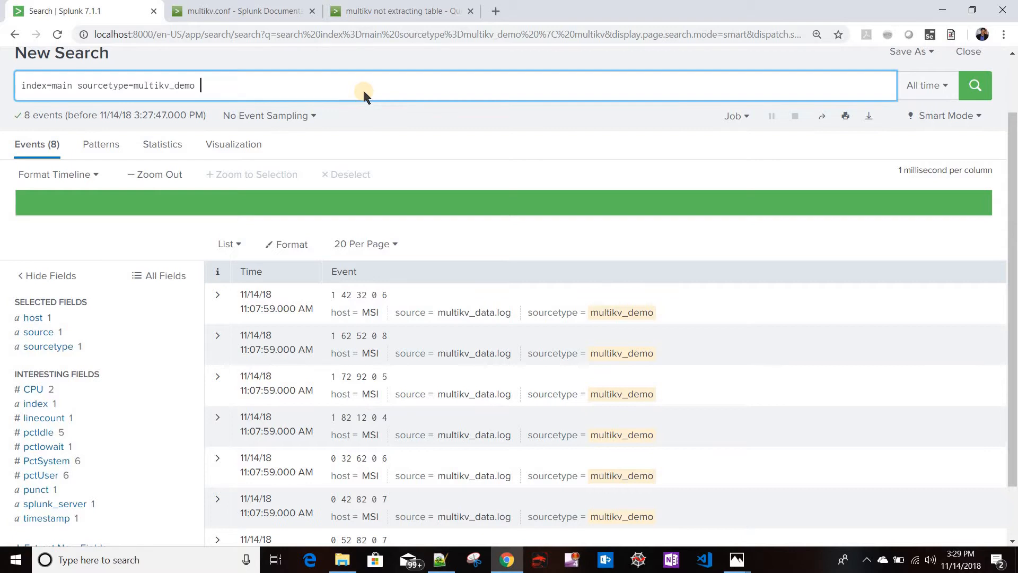
{"action": "key", "text": "Return"}
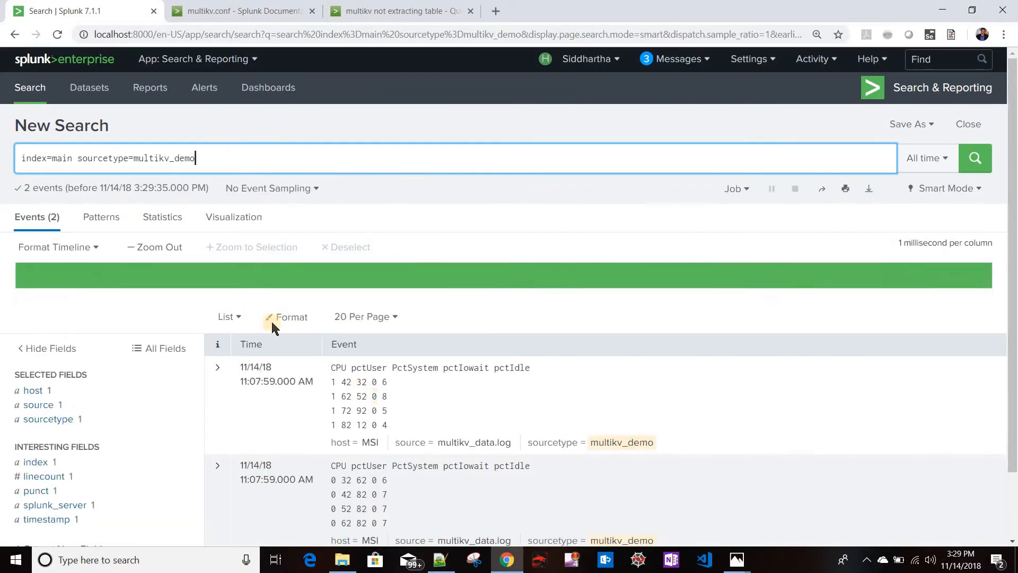
{"action": "scroll", "coordinate": [272, 325], "scroll_direction": "down", "scroll_amount": 2}
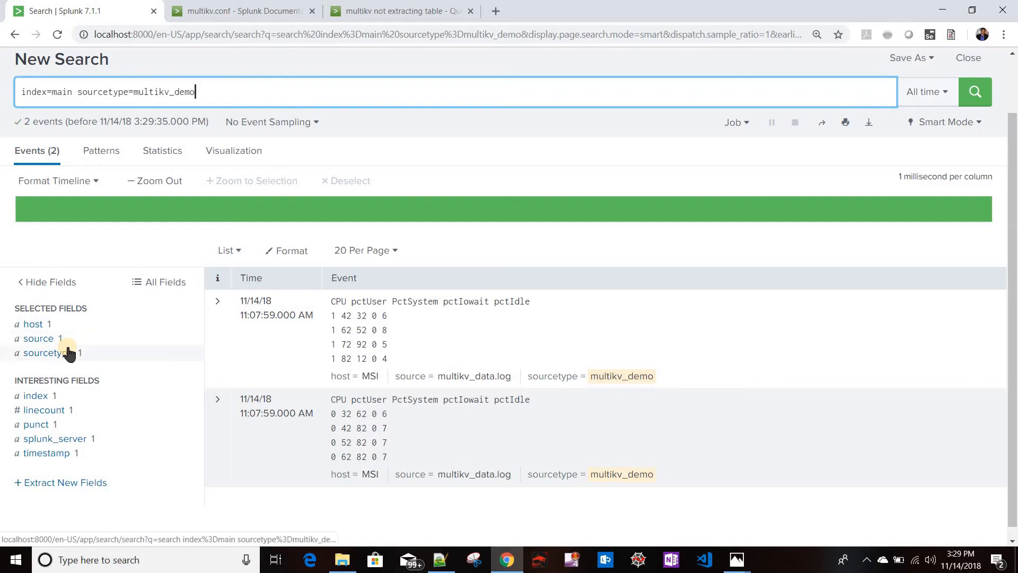
Step: Restore the multikv command in the search, set copyattrs=false and run it
{"action": "key", "text": "ctrl+z"}
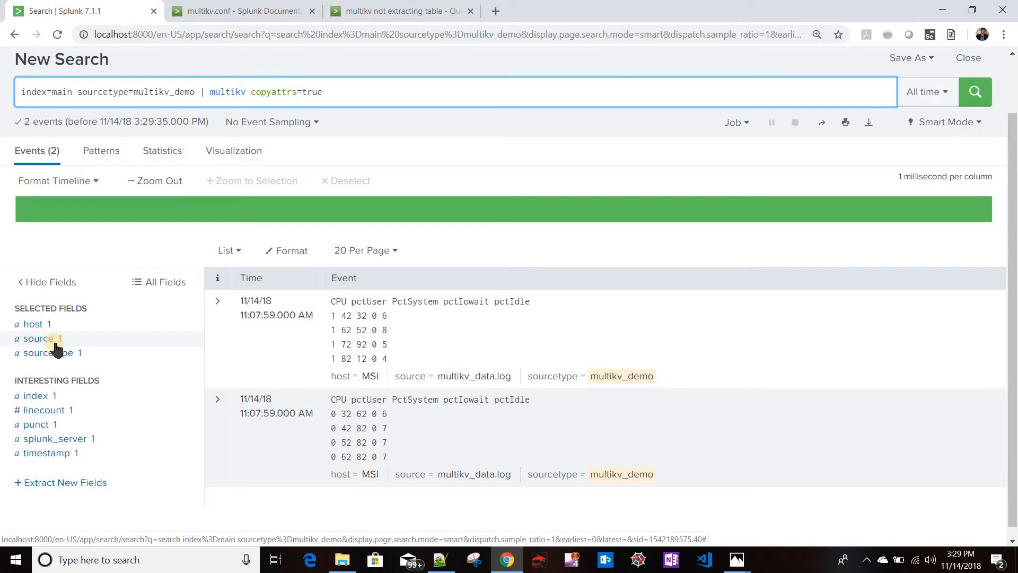
{"action": "key", "text": "BackSpace"}
{"action": "key", "text": "BackSpace"}
{"action": "key", "text": "BackSpace"}
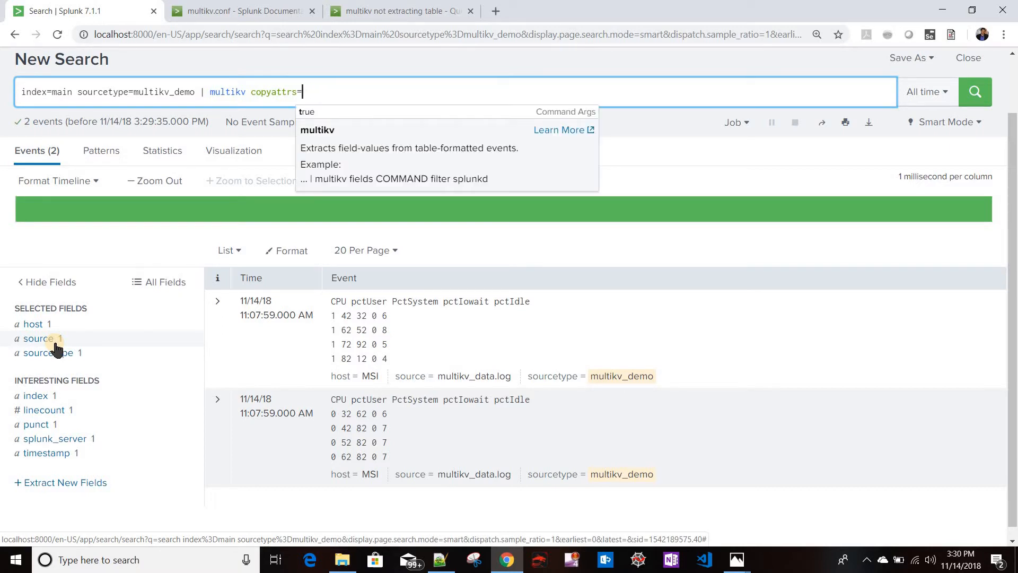
{"action": "type", "text": "false"}
{"action": "key", "text": "Return"}
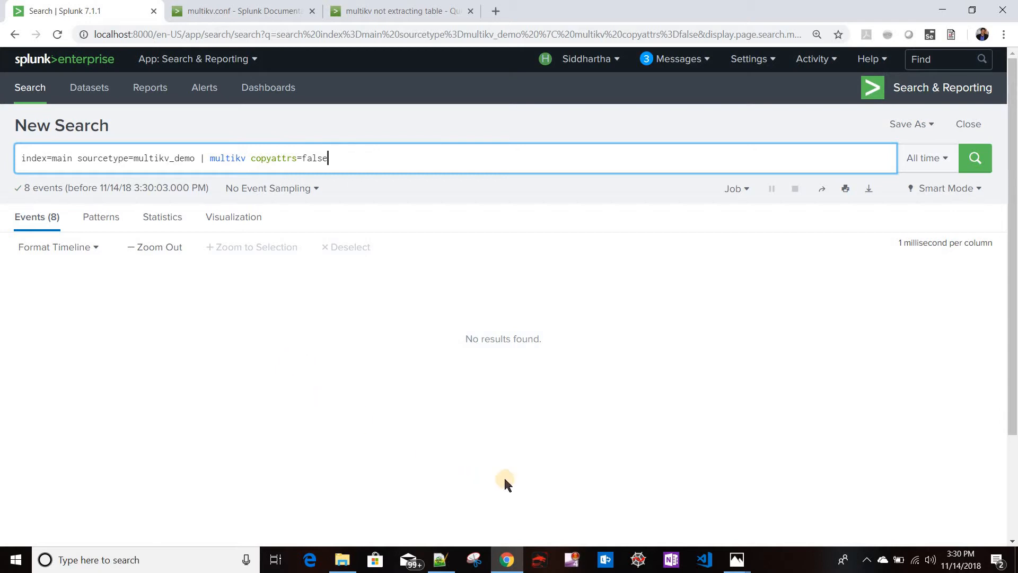
Step: Open queries.txt in Notepad++ and highlight the fields option in the query on line 5
{"action": "key", "text": "alt+Tab"}
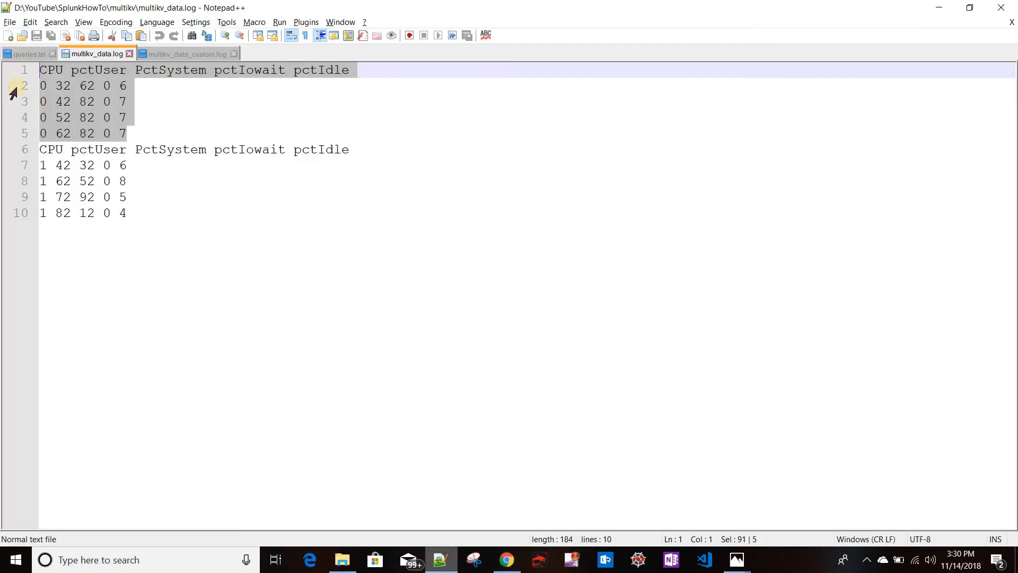
{"action": "left_click", "coordinate": [26, 53]}
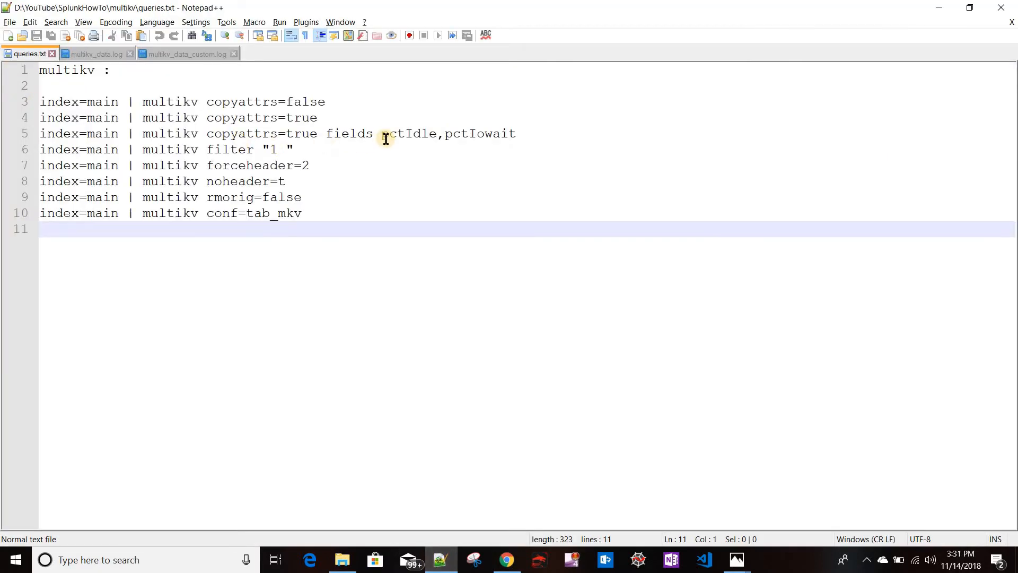
{"action": "double_click", "coordinate": [353, 135]}
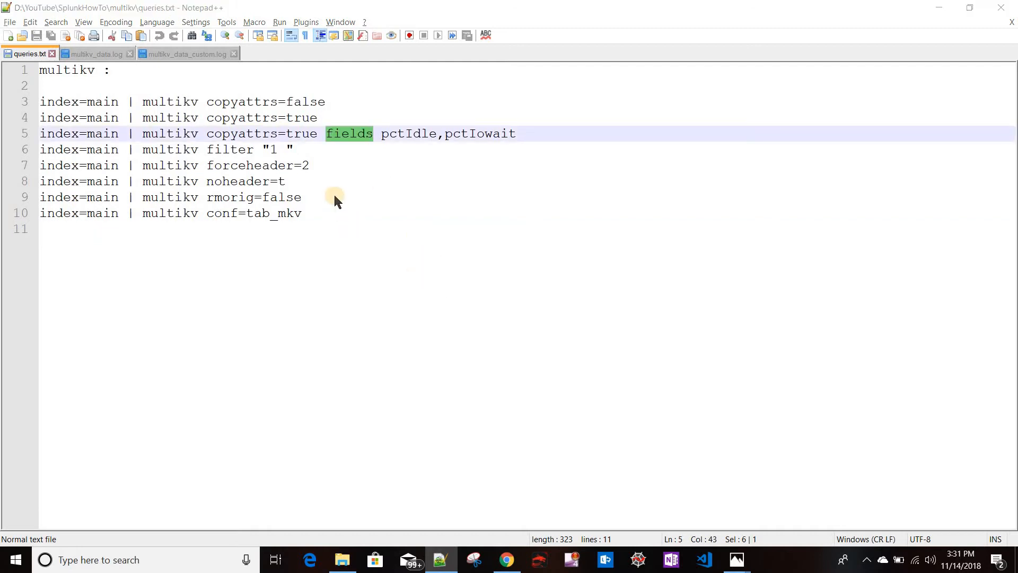
Step: Back in Splunk, remove the copyattrs option, rerun the search with plain multikv and review the extracted fields
{"action": "key", "text": "alt+Tab"}
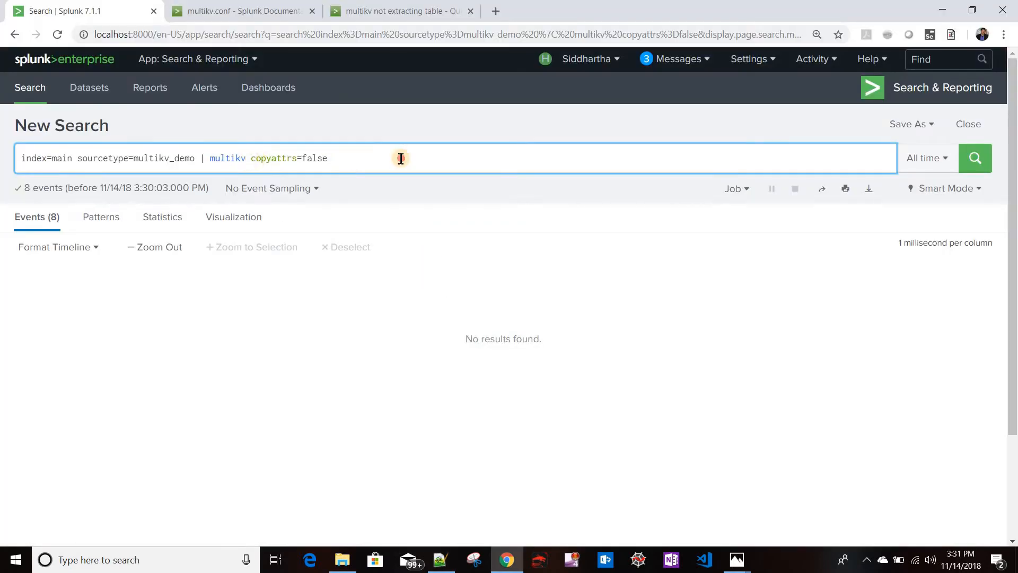
{"action": "key", "text": "ctrl+shift+Left"}
{"action": "key", "text": "ctrl+shift+Left"}
{"action": "key", "text": "ctrl+shift+Left"}
{"action": "key", "text": "BackSpace"}
{"action": "key", "text": "Return"}
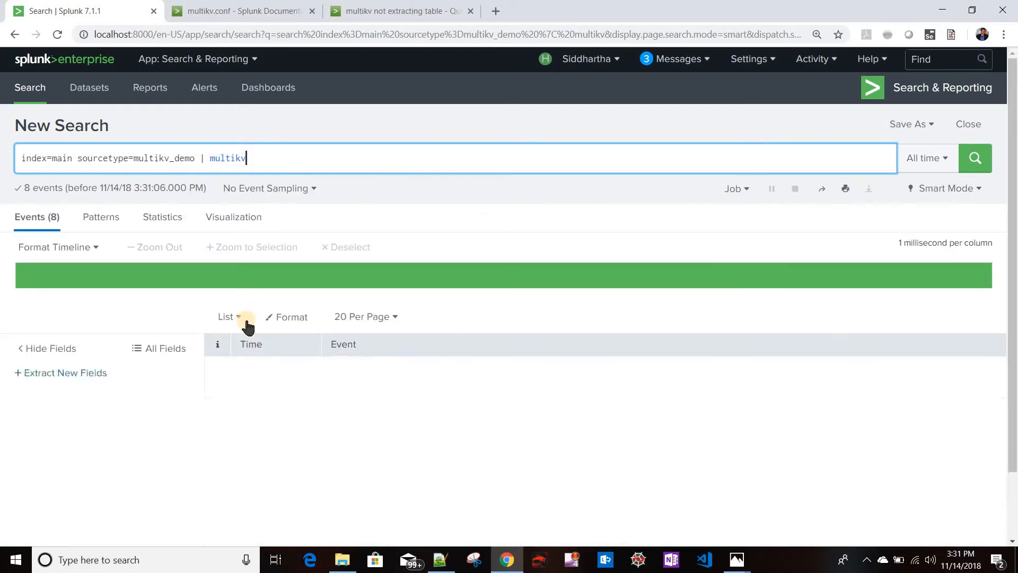
{"action": "scroll", "coordinate": [247, 325], "scroll_direction": "down", "scroll_amount": 3}
{"action": "scroll", "coordinate": [247, 325], "scroll_direction": "up", "scroll_amount": 3}
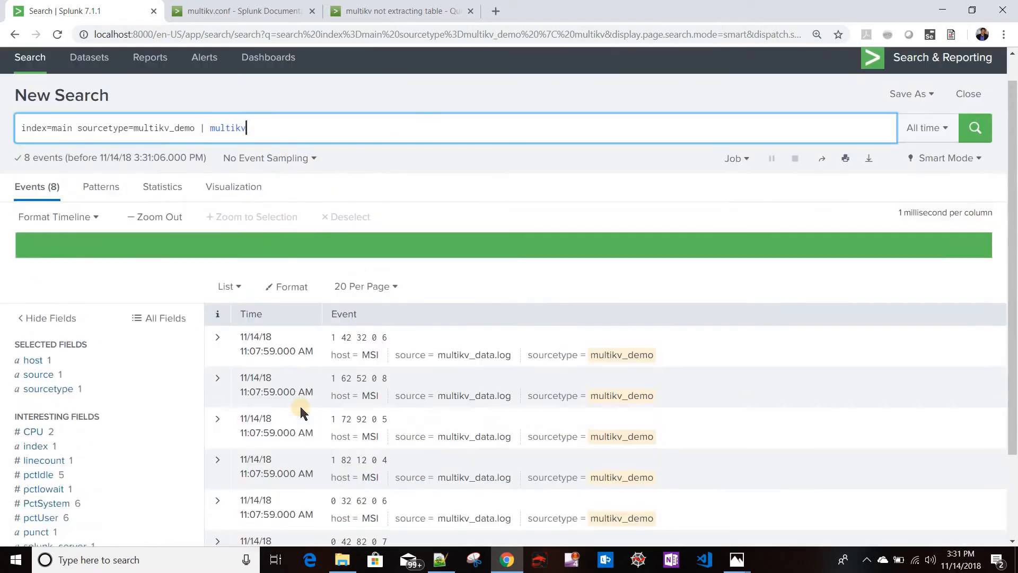
{"action": "scroll", "coordinate": [173, 388], "scroll_direction": "down", "scroll_amount": 1}
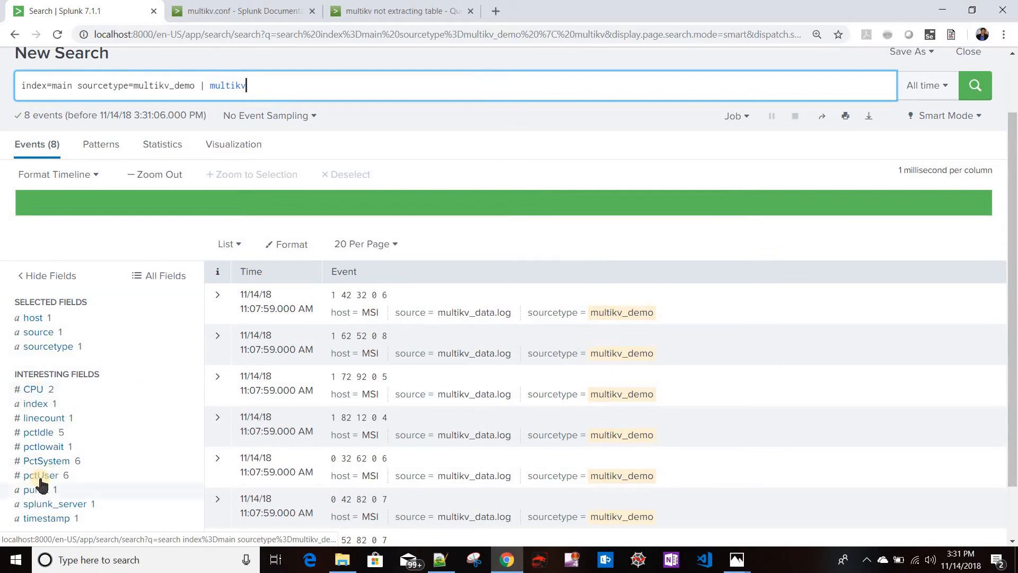
Step: Add the fields option after multikv in the search, correcting the misspelled entry
{"action": "type", "text": "fileds"}
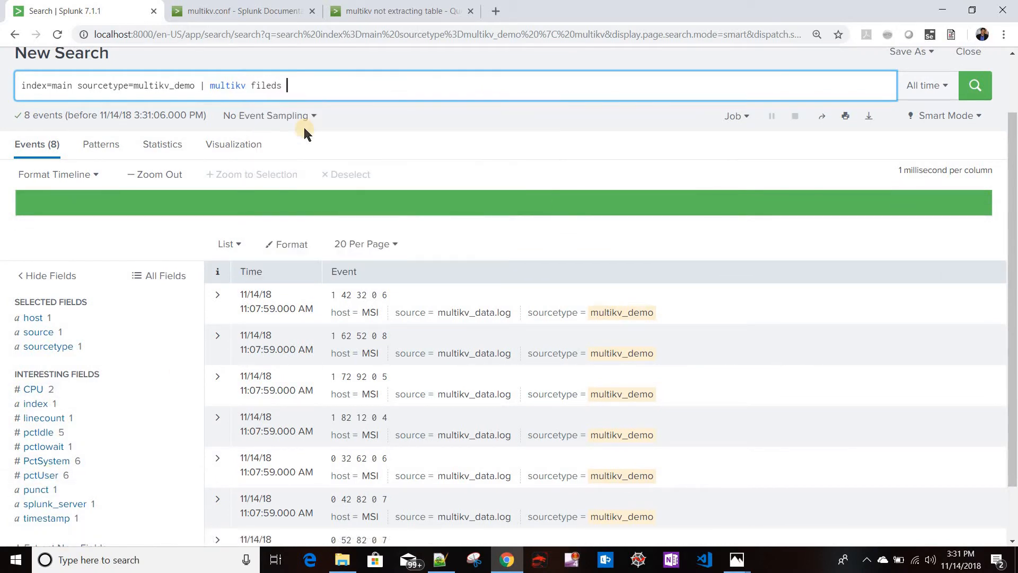
{"action": "key", "text": "BackSpace"}
{"action": "key", "text": "BackSpace"}
{"action": "key", "text": "BackSpace"}
{"action": "key", "text": "BackSpace"}
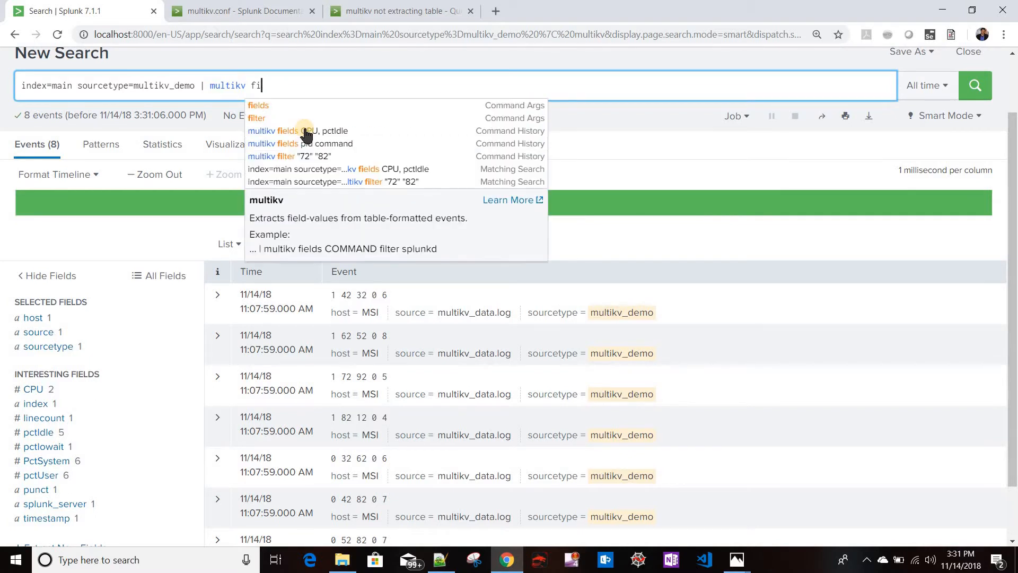
{"action": "key", "text": "Down"}
{"action": "key", "text": "Return"}
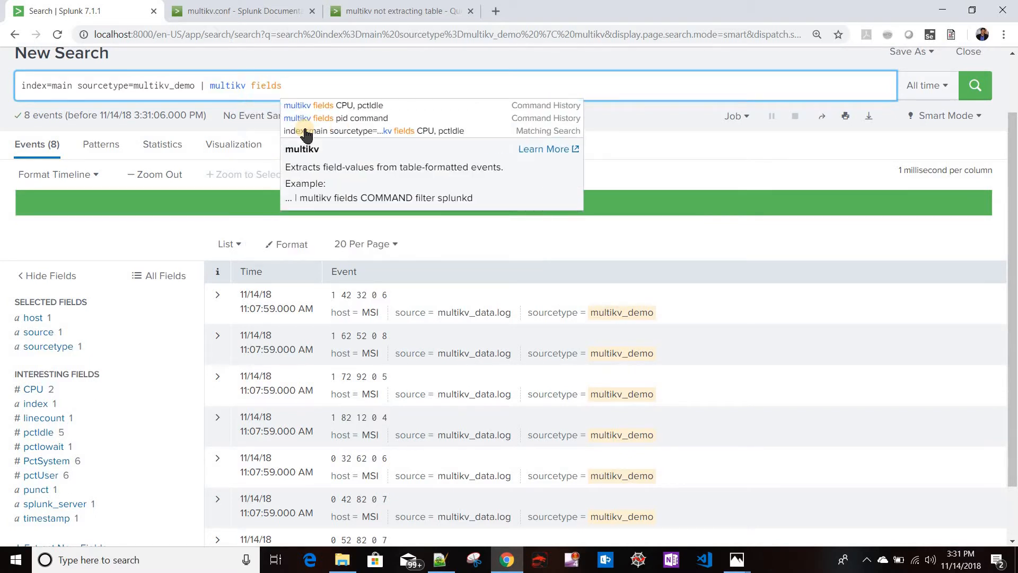
Step: Complete the fields option with CPU, pctIdle, run the search and review the resulting field list
{"action": "type", "text": "C"}
{"action": "key", "text": "Down"}
{"action": "key", "text": "Down"}
{"action": "key", "text": "Down"}
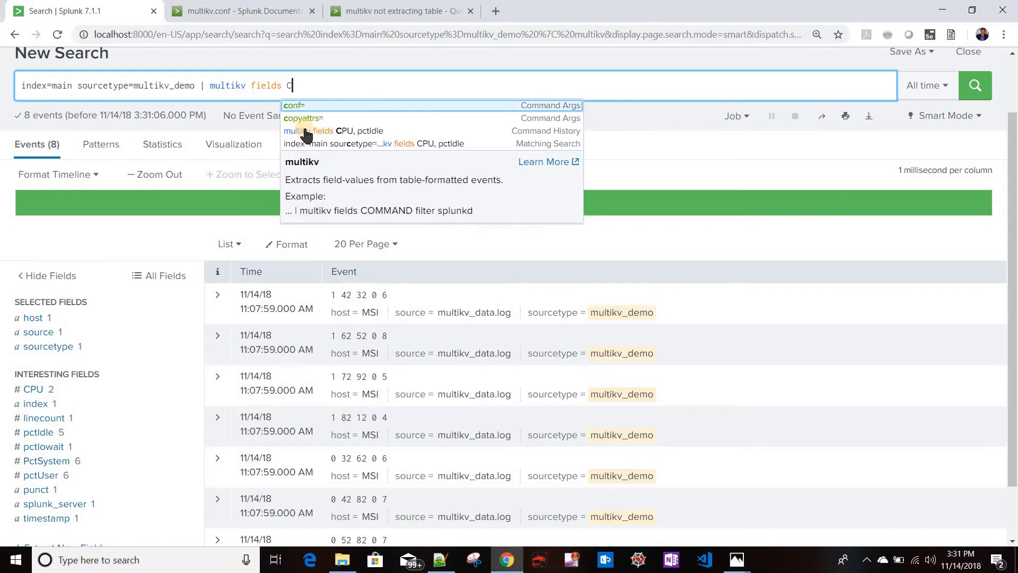
{"action": "key", "text": "Return"}
{"action": "key", "text": "Return"}
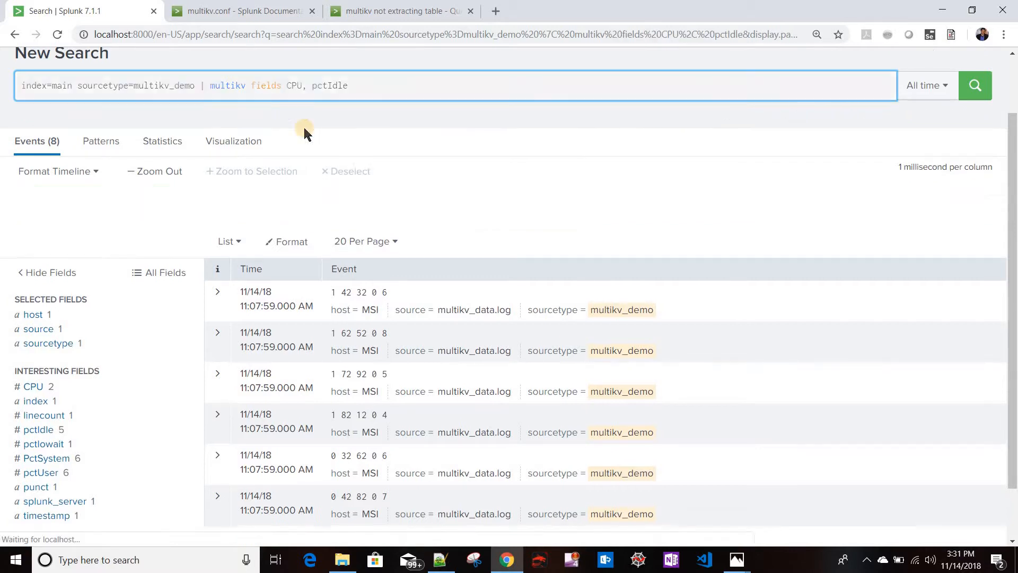
{"action": "scroll", "coordinate": [22, 336], "scroll_direction": "down", "scroll_amount": 3}
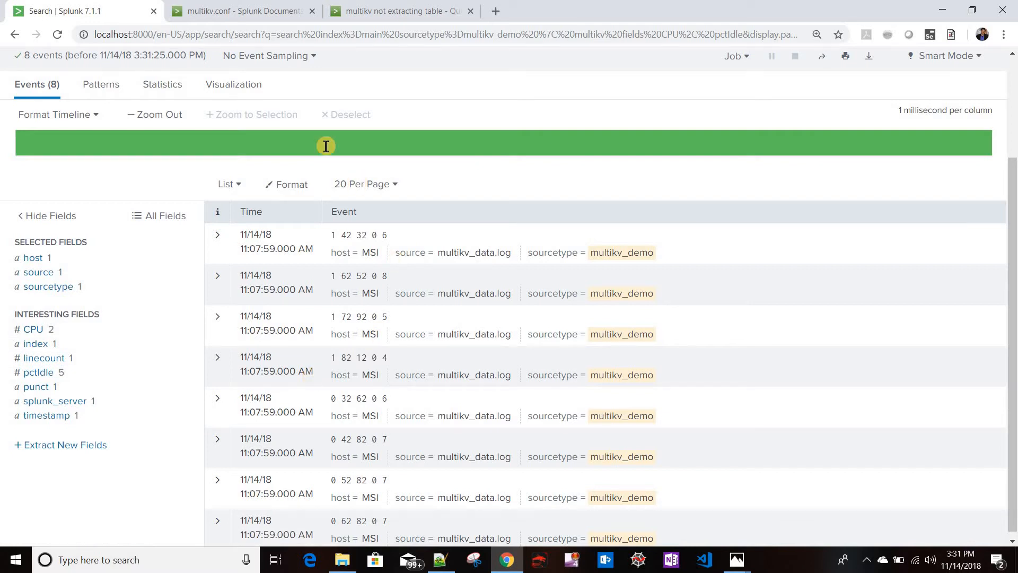
Step: Replace the fields option and its field list after multikv with the filter option in the search
{"action": "key", "text": "alt+Tab"}
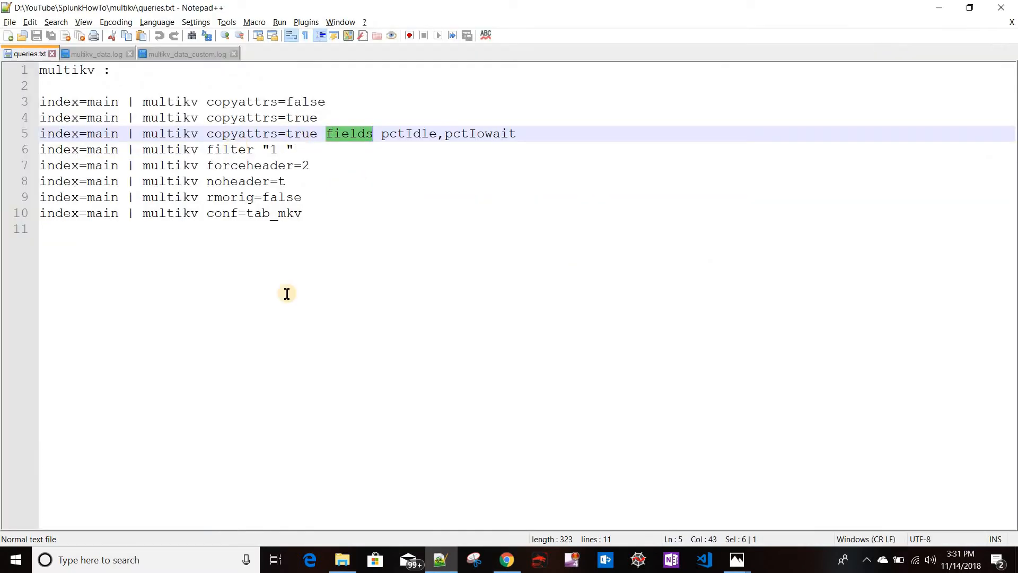
{"action": "key", "text": "alt+Tab"}
{"action": "scroll", "coordinate": [403, 178], "scroll_direction": "up", "scroll_amount": 3}
{"action": "key", "text": "BackSpace"}
{"action": "key", "text": "BackSpace"}
{"action": "key", "text": "BackSpace"}
{"action": "key", "text": "BackSpace"}
{"action": "key", "text": "BackSpace"}
{"action": "key", "text": "BackSpace"}
{"action": "key", "text": "BackSpace"}
{"action": "key", "text": "BackSpace"}
{"action": "key", "text": "BackSpace"}
{"action": "key", "text": "BackSpace"}
{"action": "key", "text": "BackSpace"}
{"action": "key", "text": "BackSpace"}
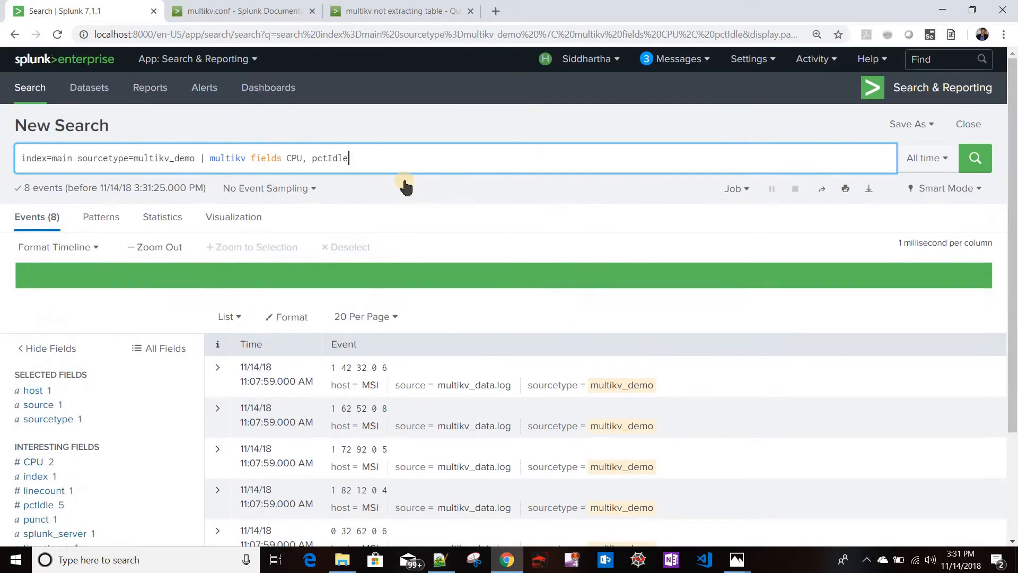
{"action": "key", "text": "BackSpace"}
{"action": "key", "text": "BackSpace"}
{"action": "key", "text": "BackSpace"}
{"action": "key", "text": "BackSpace"}
{"action": "key", "text": "BackSpace"}
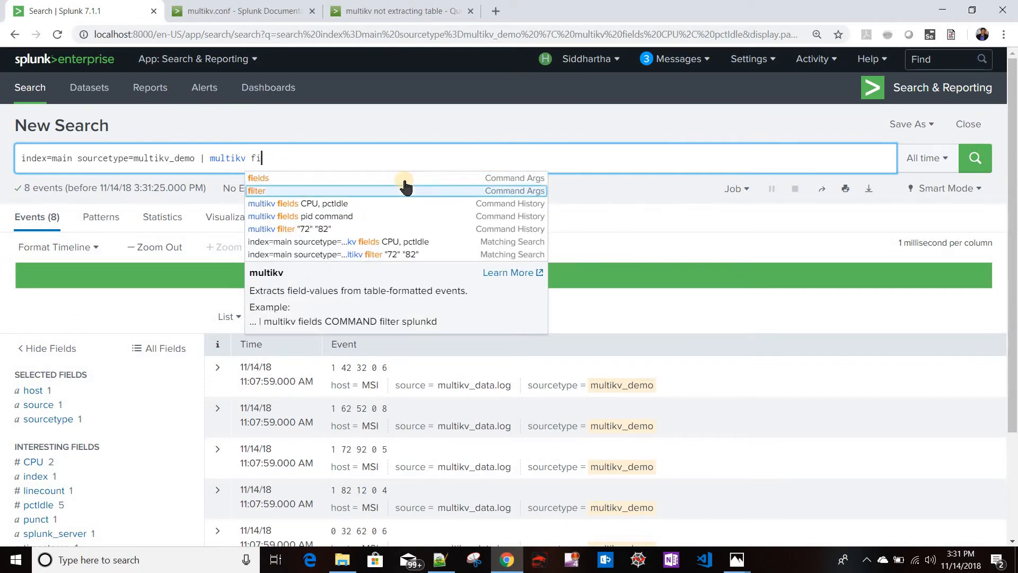
{"action": "left_click", "coordinate": [406, 190]}
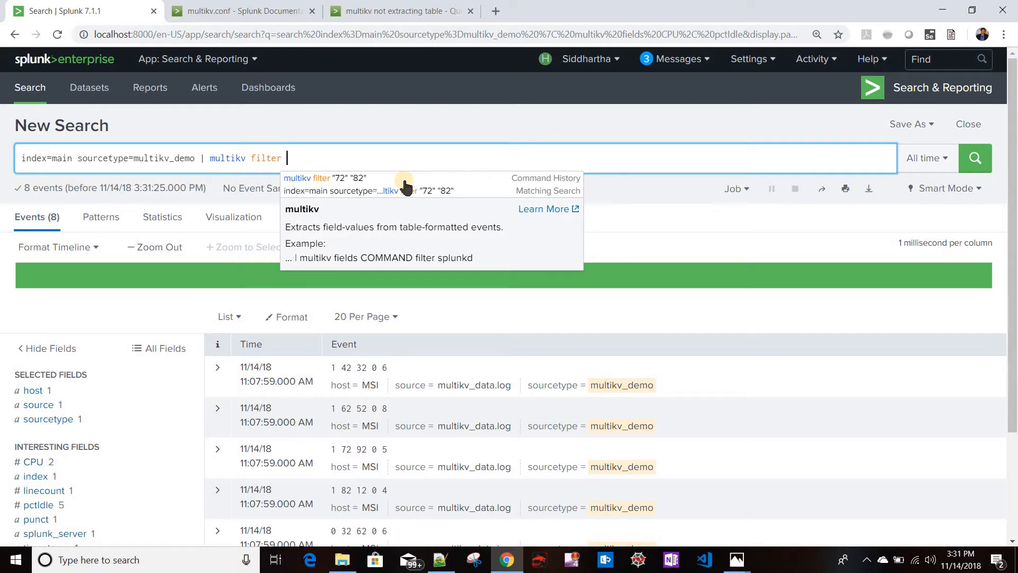
Step: Complete the filter option with "72" "82", run the search and review the filtered events
{"action": "left_click", "coordinate": [424, 178]}
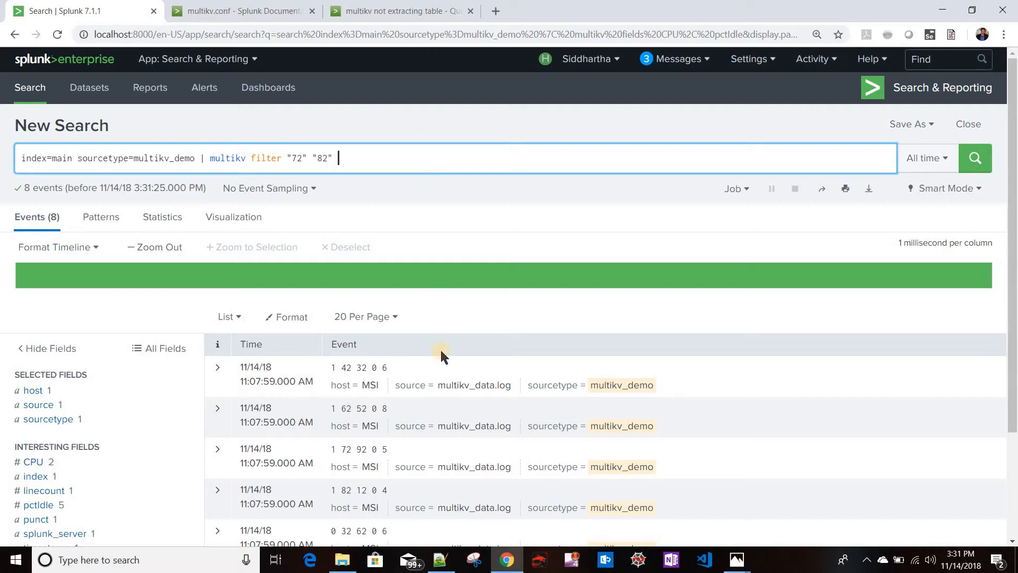
{"action": "scroll", "coordinate": [387, 268], "scroll_direction": "down", "scroll_amount": 3}
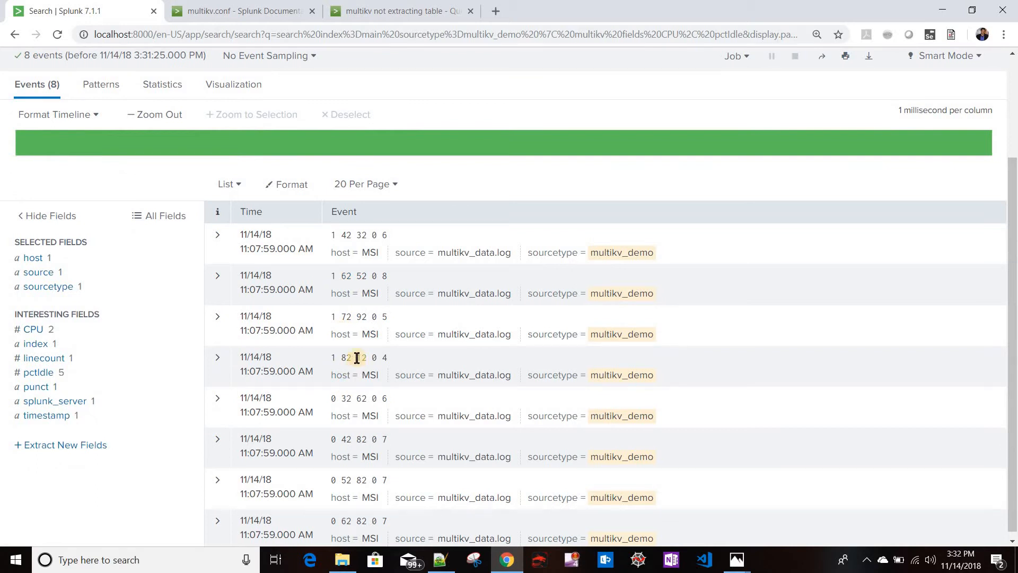
{"action": "scroll", "coordinate": [357, 357], "scroll_direction": "up", "scroll_amount": 3}
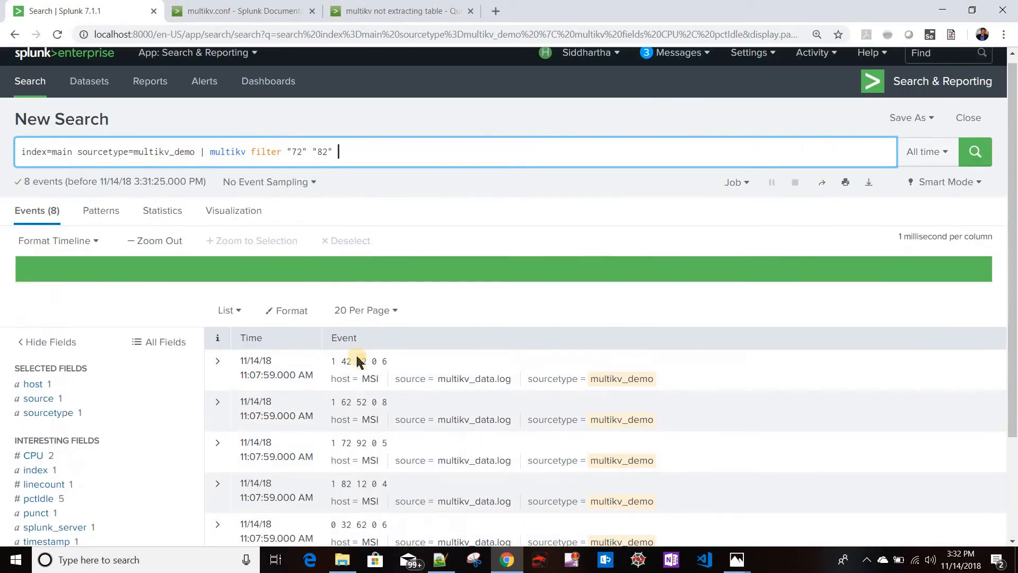
{"action": "key", "text": "Return"}
{"action": "scroll", "coordinate": [354, 352], "scroll_direction": "down", "scroll_amount": 2}
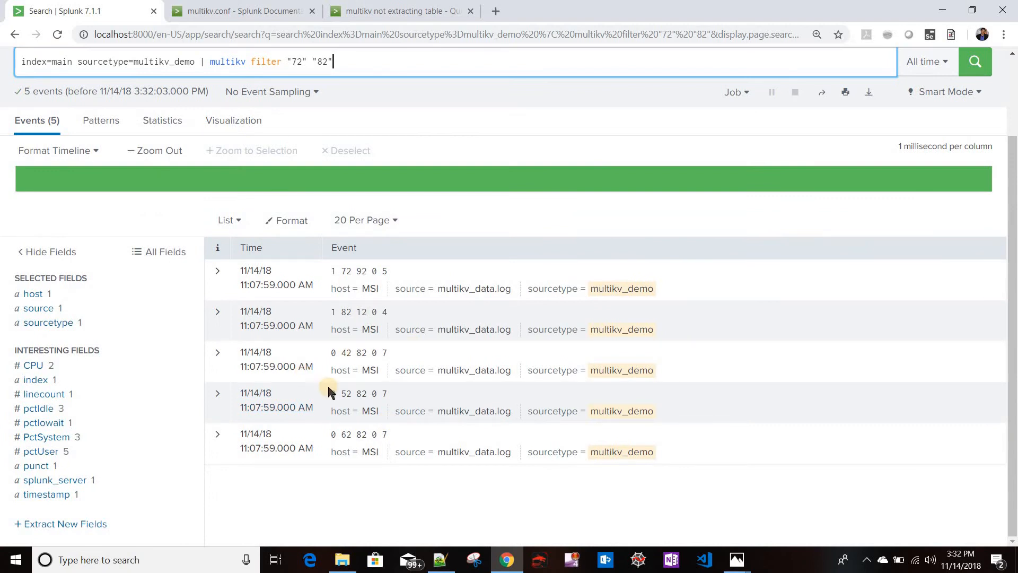
Step: Switch to queries.txt in Notepad++, highlight the forceheader option on line 7, and return to Splunk
{"action": "key", "text": "alt+Tab"}
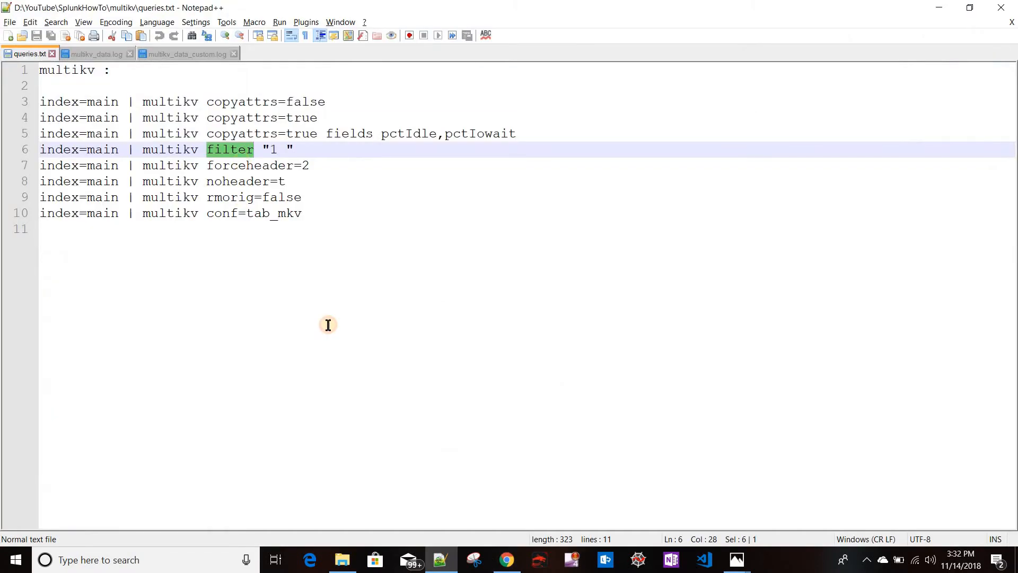
{"action": "key", "text": "Down"}
{"action": "key", "text": "ctrl+Left"}
{"action": "key", "text": "ctrl+shift+Right"}
{"action": "key", "text": "alt+Tab"}
{"action": "scroll", "coordinate": [330, 391], "scroll_direction": "up", "scroll_amount": 2}
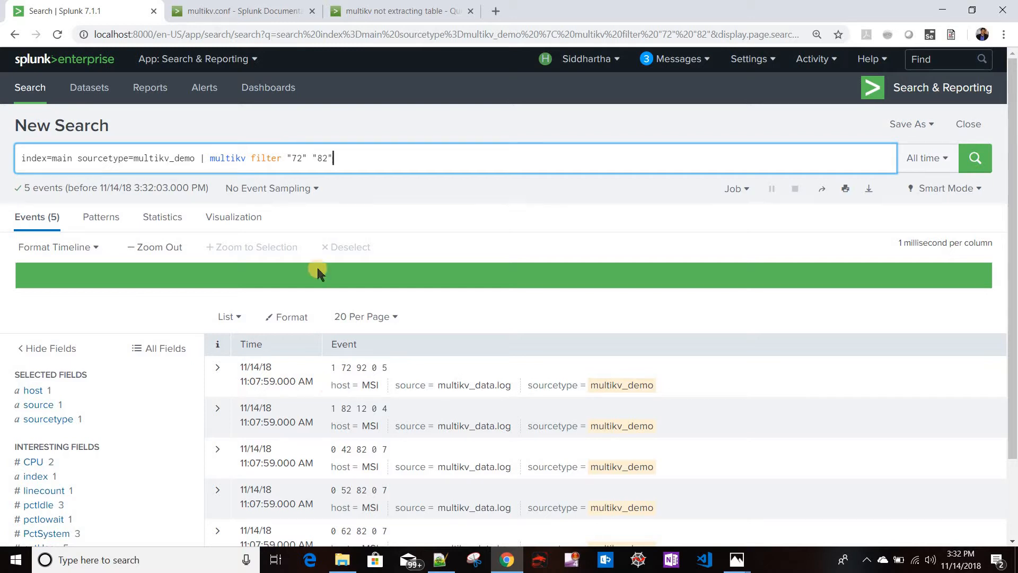
Step: Open multikv_data.log in Notepad++ and highlight the first data row beneath each header, lines 2 and 7
{"action": "left_click", "coordinate": [440, 560]}
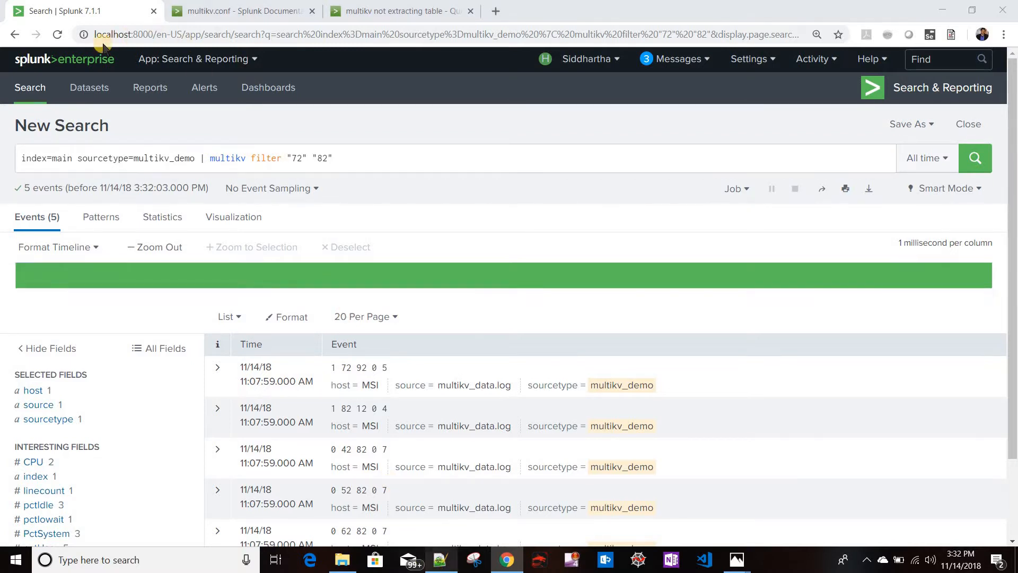
{"action": "left_click", "coordinate": [87, 55]}
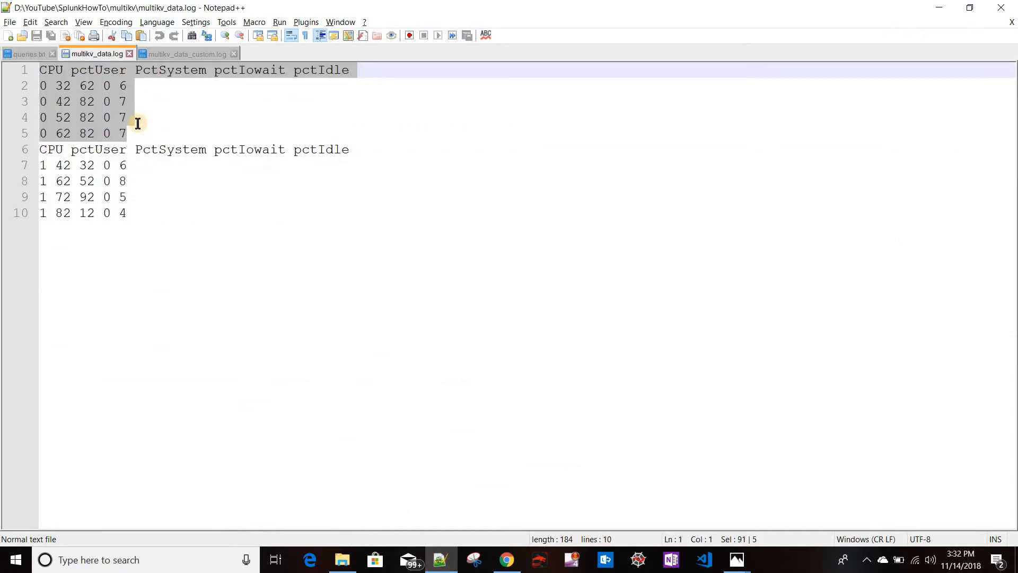
{"action": "left_click", "coordinate": [137, 122]}
{"action": "left_click_drag", "start_coordinate": [130, 84], "coordinate": [33, 85]}
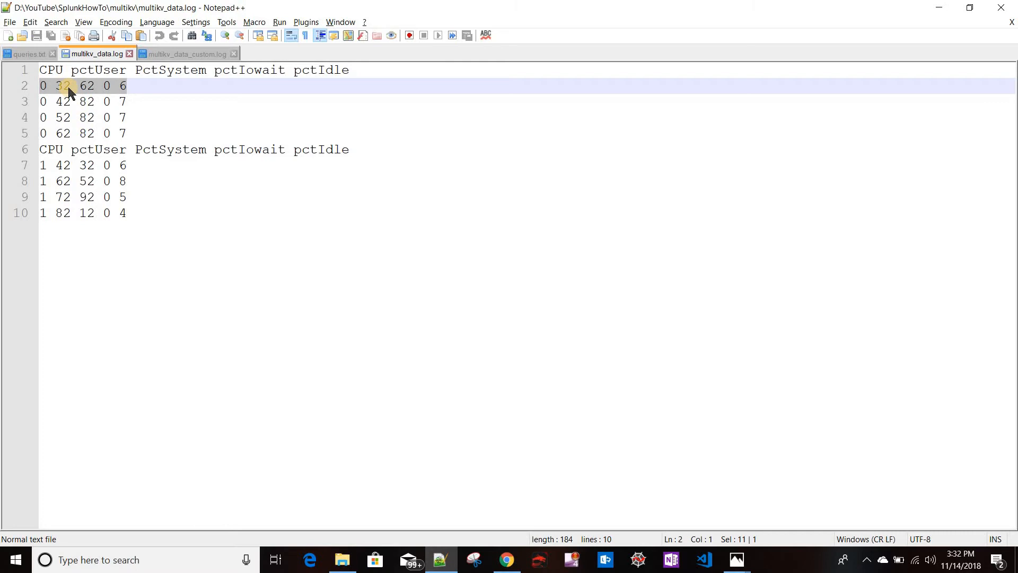
{"action": "left_click", "coordinate": [41, 86]}
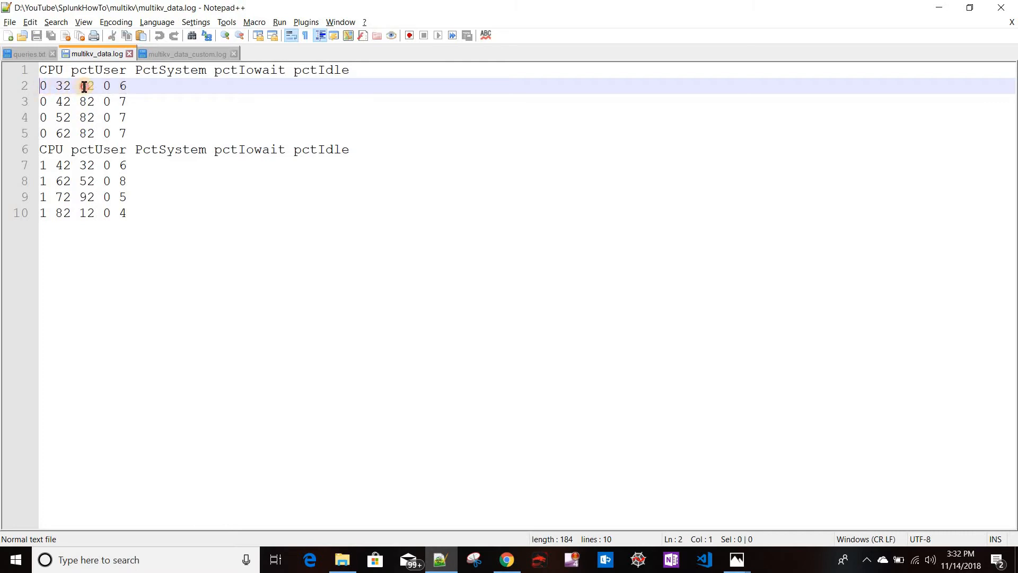
{"action": "left_click_drag", "start_coordinate": [84, 86], "coordinate": [132, 85]}
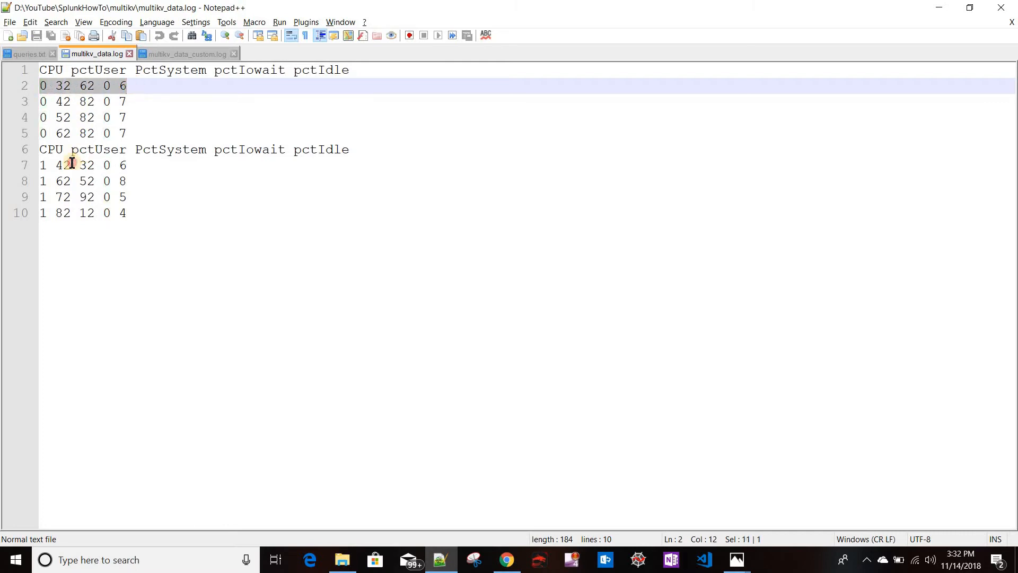
{"action": "left_click_drag", "start_coordinate": [38, 163], "coordinate": [142, 166]}
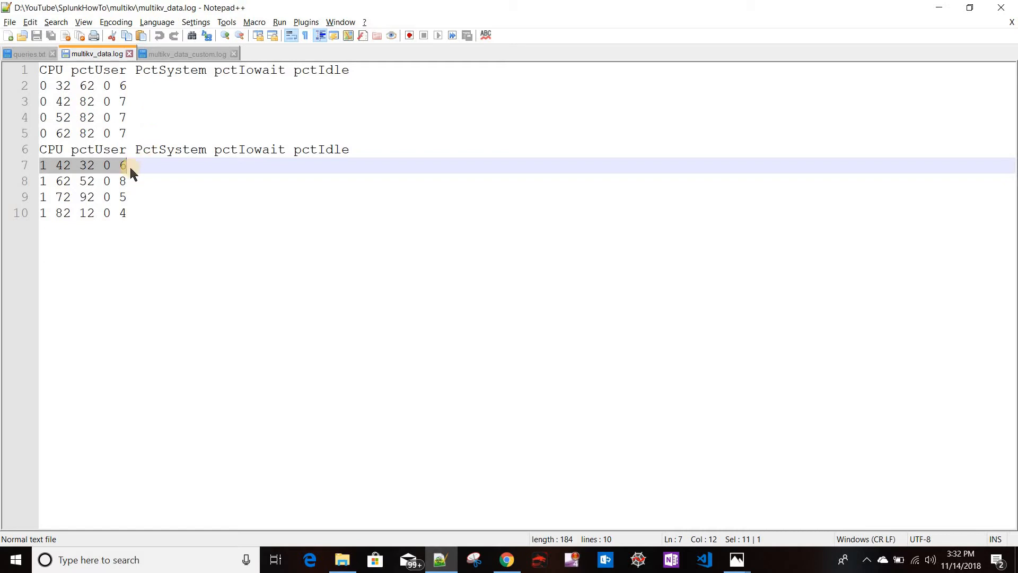
Step: Back in Splunk, replace the filter option with forceheader=2, run the search and review the interesting fields
{"action": "key", "text": "alt+Tab"}
{"action": "left_click_drag", "start_coordinate": [337, 158], "coordinate": [252, 154]}
{"action": "type", "text": "fore"}
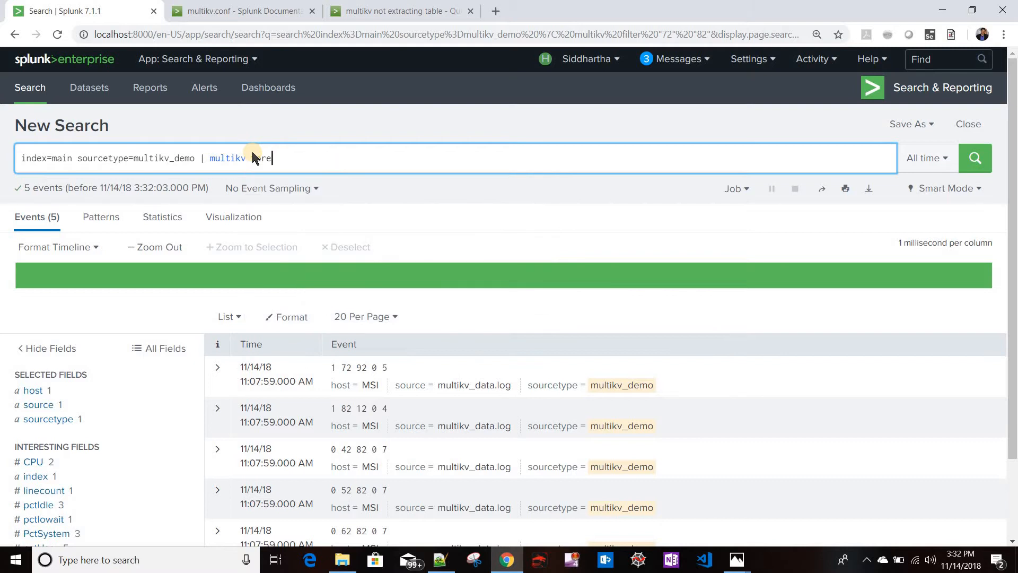
{"action": "key", "text": "BackSpace"}
{"action": "key", "text": "Down"}
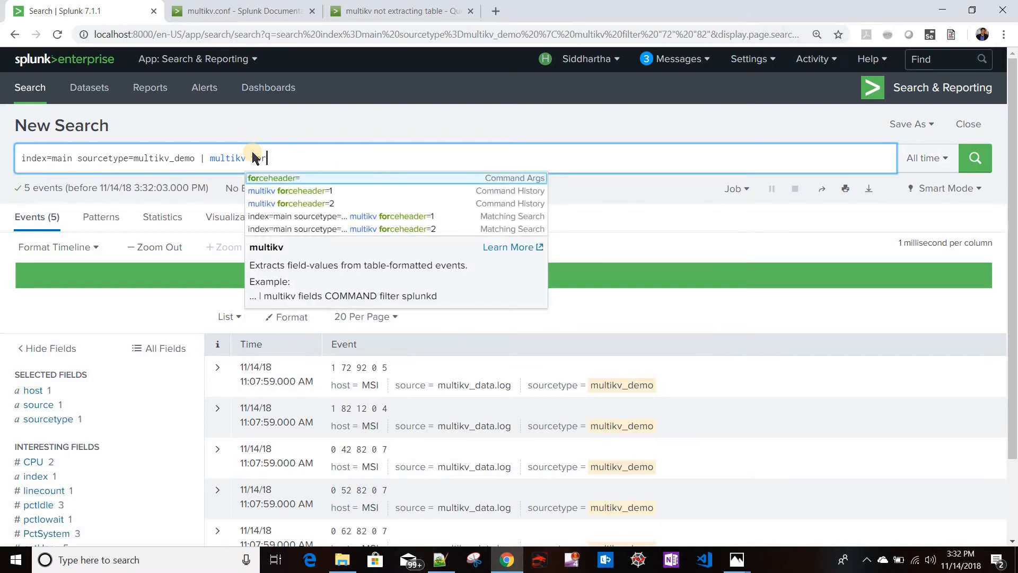
{"action": "key", "text": "Return"}
{"action": "key", "text": "Return"}
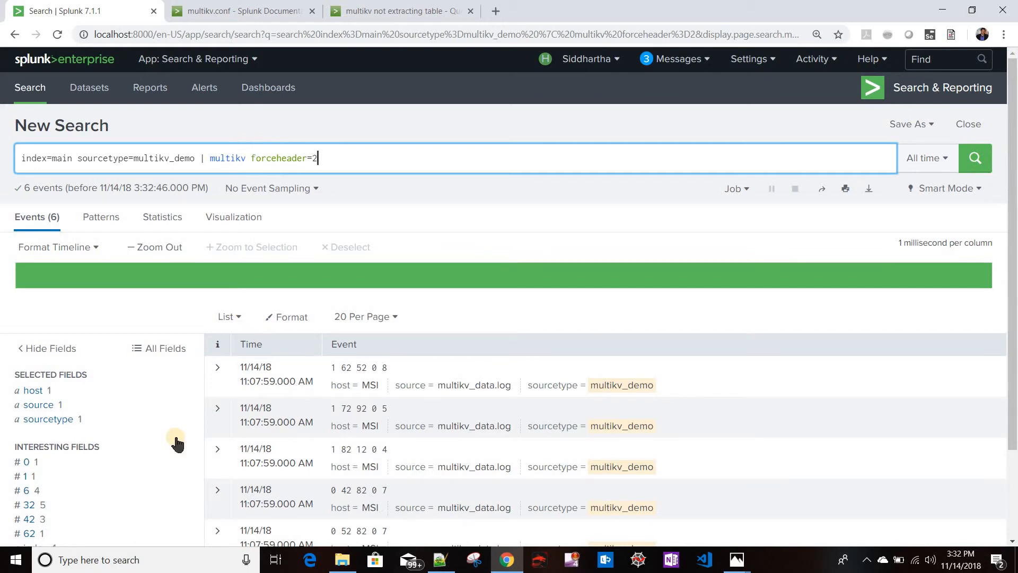
{"action": "scroll", "coordinate": [43, 371], "scroll_direction": "down", "scroll_amount": 2}
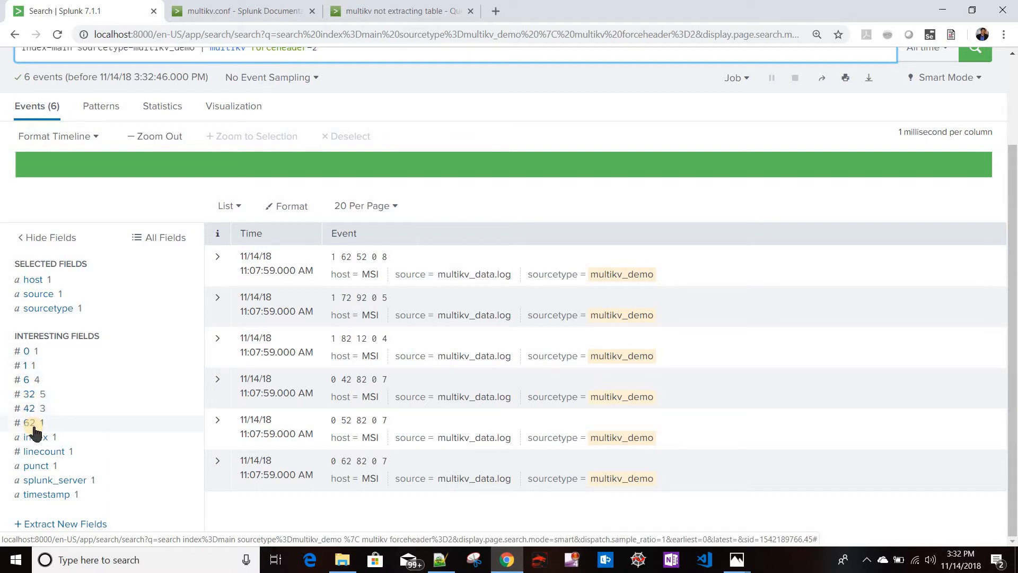
Step: Highlight lines 2 and 7 of multikv_data.log and compare them with the field names in the Splunk results
{"action": "key", "text": "alt+Tab"}
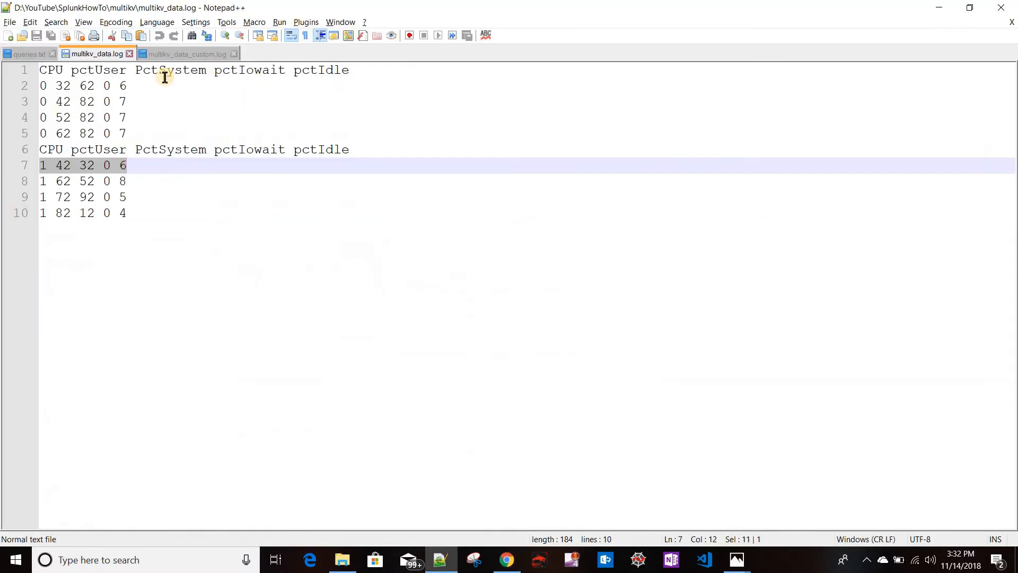
{"action": "left_click", "coordinate": [25, 90]}
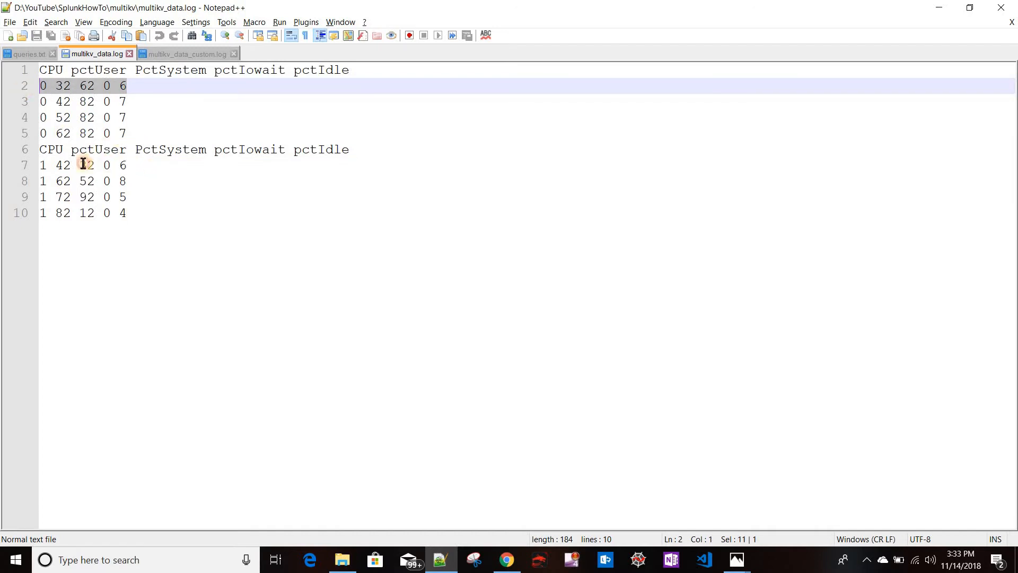
{"action": "left_click", "coordinate": [32, 164]}
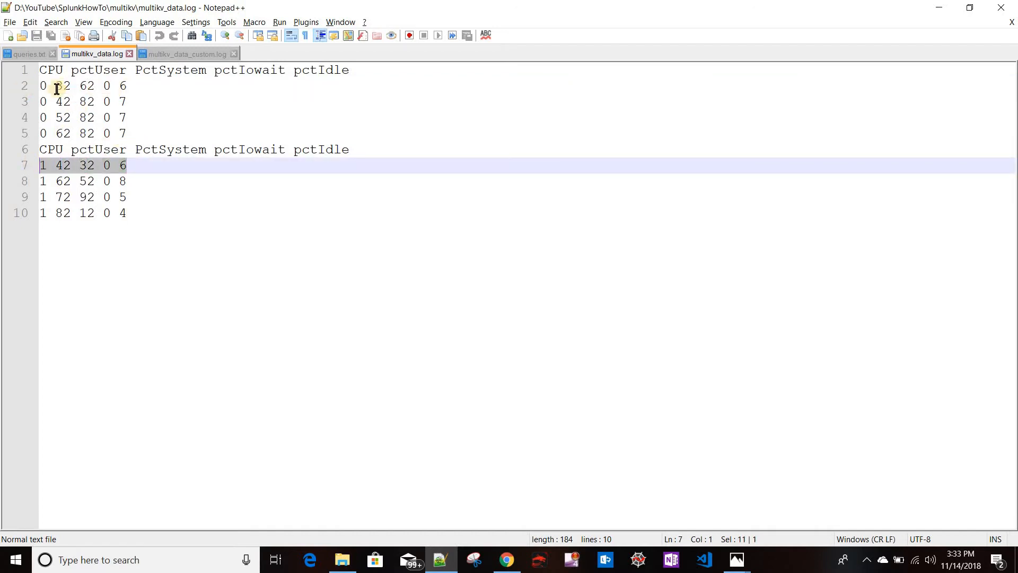
{"action": "key", "text": "alt+Tab"}
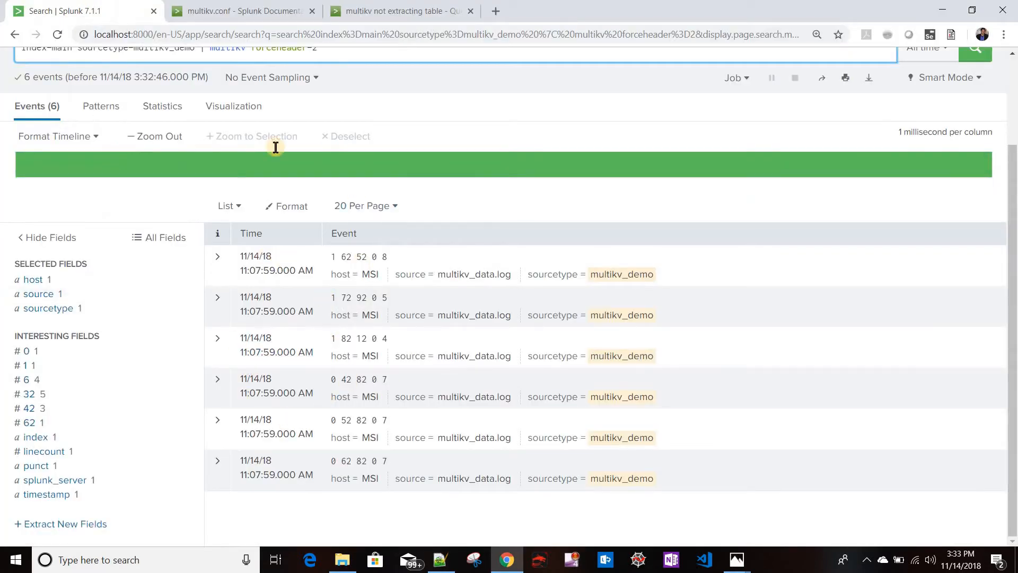
Step: Highlight the header lines and remaining data rows of multikv_data.log, and compare them with the events Splunk returned
{"action": "key", "text": "alt+Tab"}
{"action": "left_click_drag", "start_coordinate": [368, 65], "coordinate": [19, 78]}
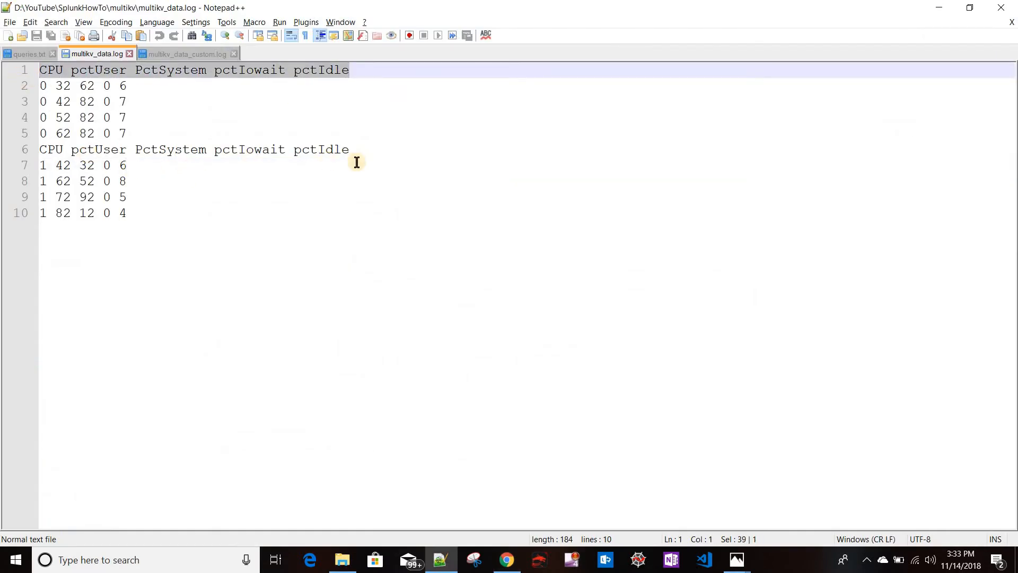
{"action": "left_click_drag", "start_coordinate": [358, 150], "coordinate": [7, 149]}
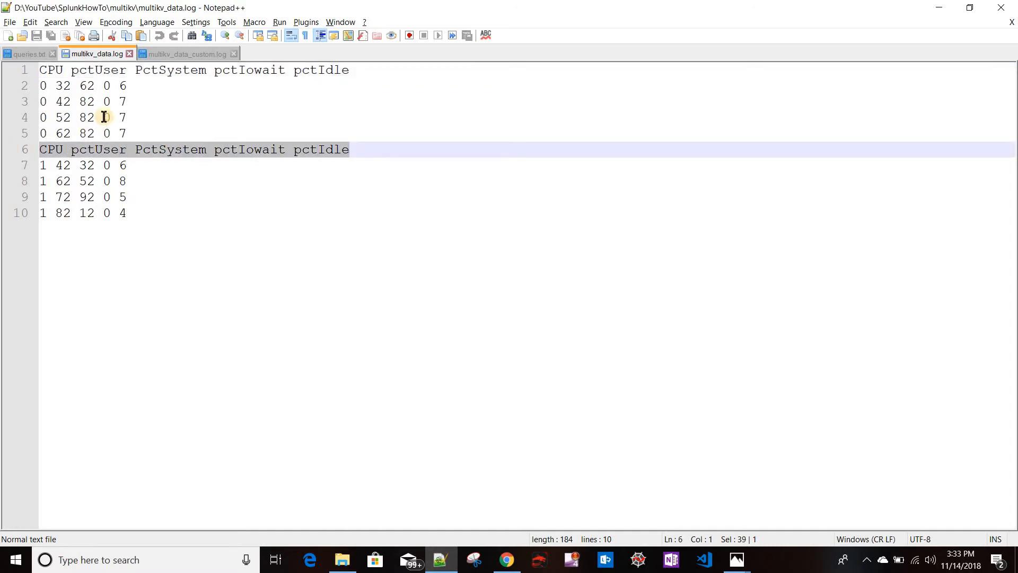
{"action": "left_click_drag", "start_coordinate": [42, 101], "coordinate": [132, 133]}
{"action": "left_click_drag", "start_coordinate": [42, 181], "coordinate": [158, 213]}
{"action": "key", "text": "alt+Tab"}
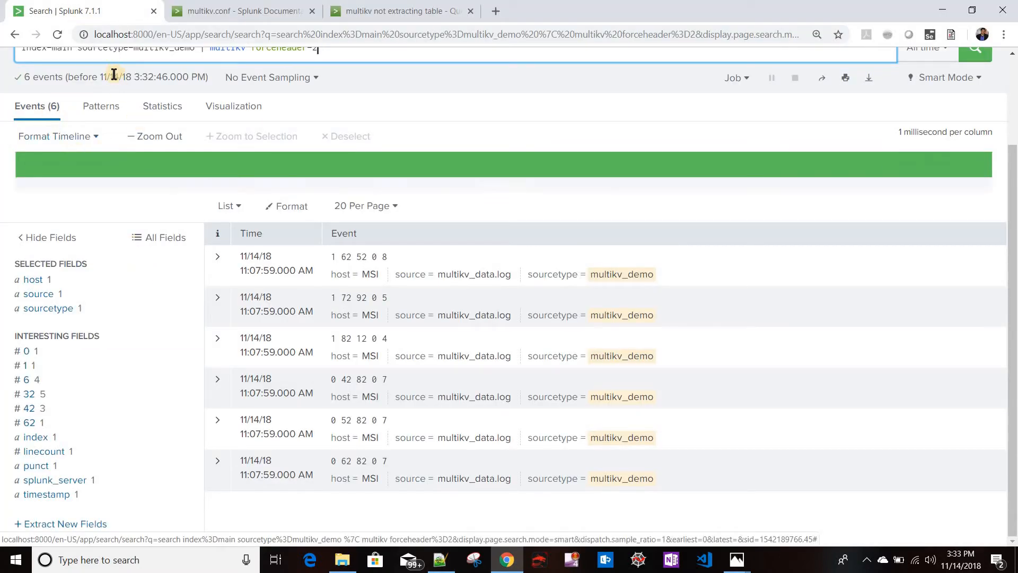
{"action": "key", "text": "alt+Tab"}
{"action": "key", "text": "alt+Tab"}
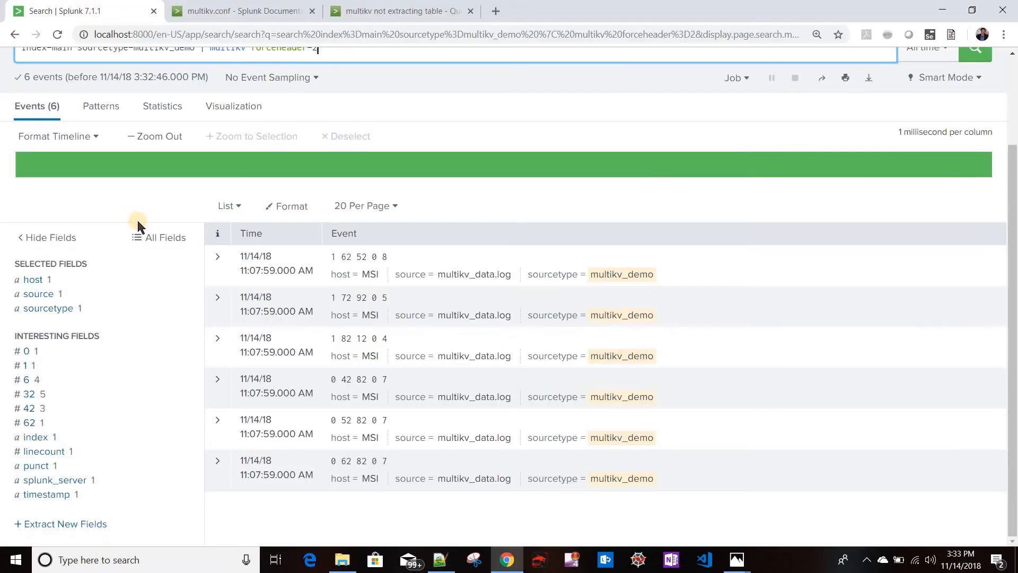
{"action": "scroll", "coordinate": [140, 228], "scroll_direction": "up", "scroll_amount": 3}
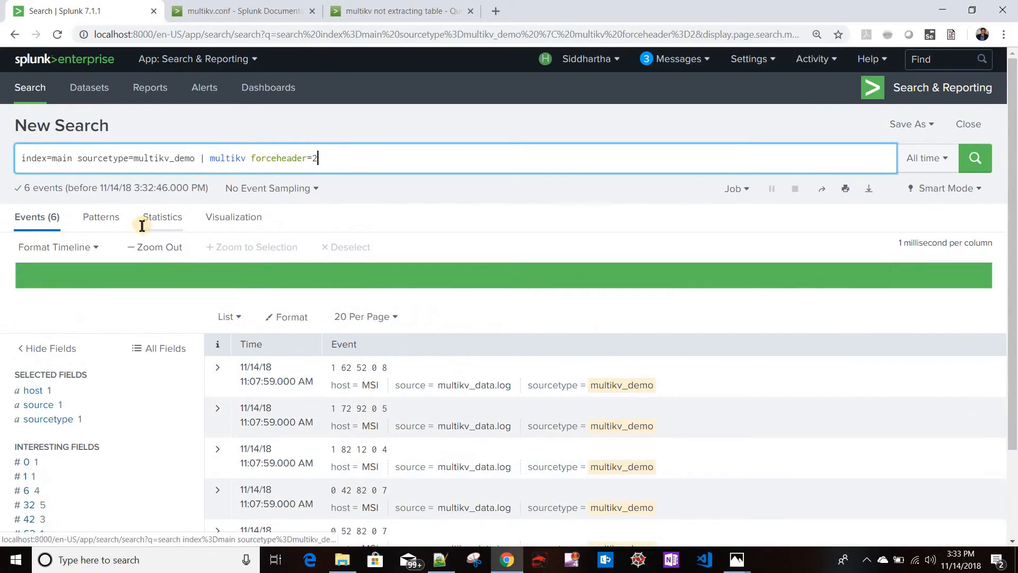
Step: Open queries.txt in Notepad++ and highlight the noheader option on line 8
{"action": "key", "text": "alt+Tab"}
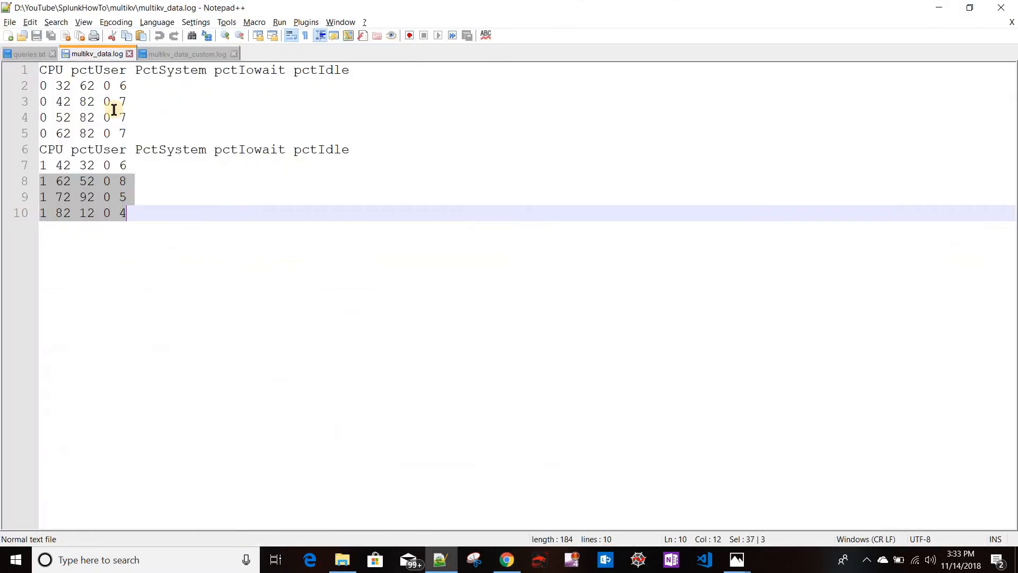
{"action": "left_click", "coordinate": [25, 54]}
{"action": "double_click", "coordinate": [250, 182]}
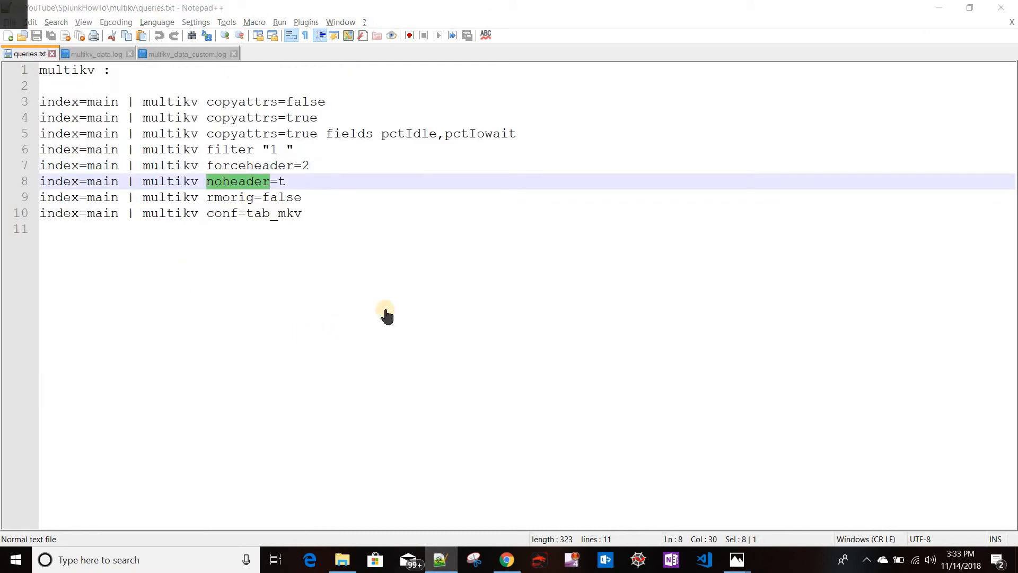
Step: Back in Splunk, remove the multikv command, run the base search and highlight the data rows in the first event
{"action": "key", "text": "alt+Tab"}
{"action": "scroll", "coordinate": [209, 120], "scroll_direction": "down", "scroll_amount": 1}
{"action": "left_click", "coordinate": [201, 91]}
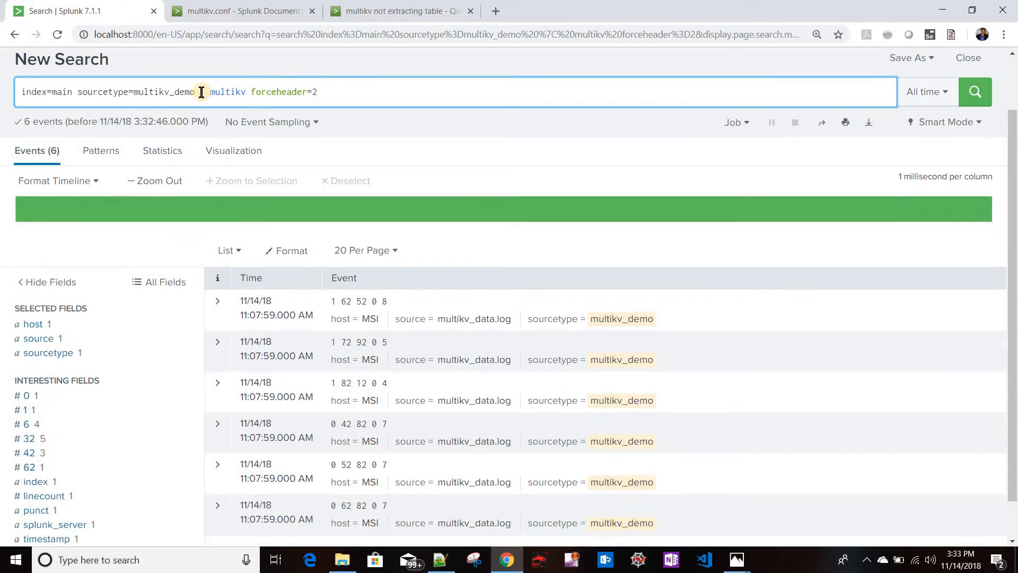
{"action": "left_click", "coordinate": [375, 100], "text": "shift"}
{"action": "key", "text": "BackSpace"}
{"action": "key", "text": "Return"}
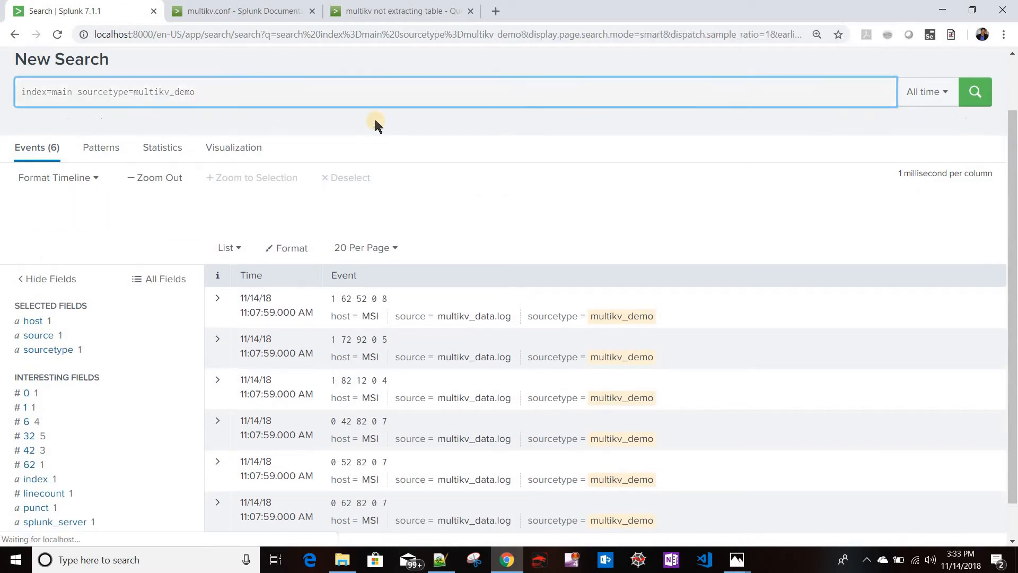
{"action": "left_click_drag", "start_coordinate": [334, 383], "coordinate": [400, 423]}
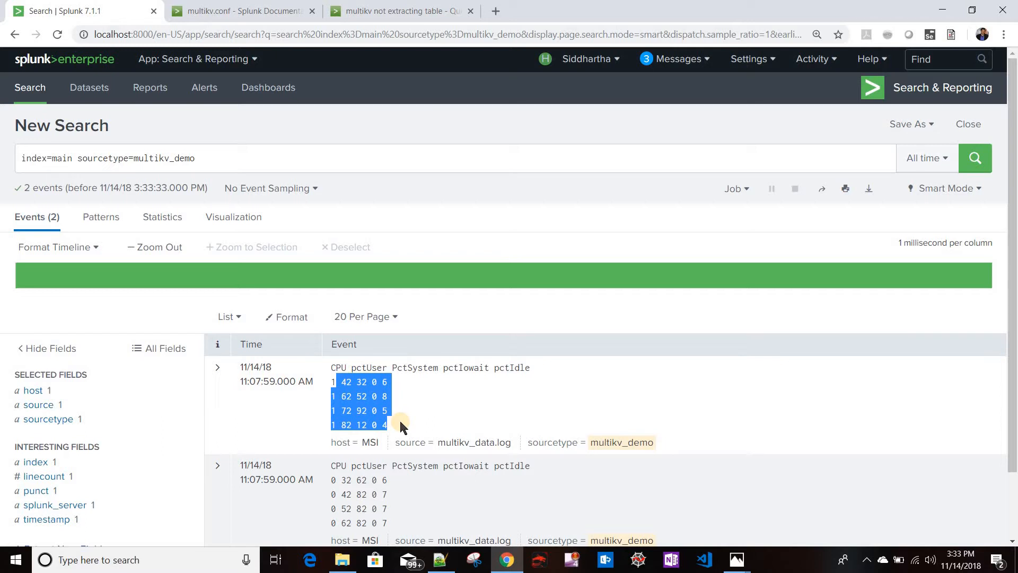
Step: Append "| multikv forceheader=2" to the base search and highlight header names such as CPU and PctSystem in the first event
{"action": "left_click", "coordinate": [256, 159]}
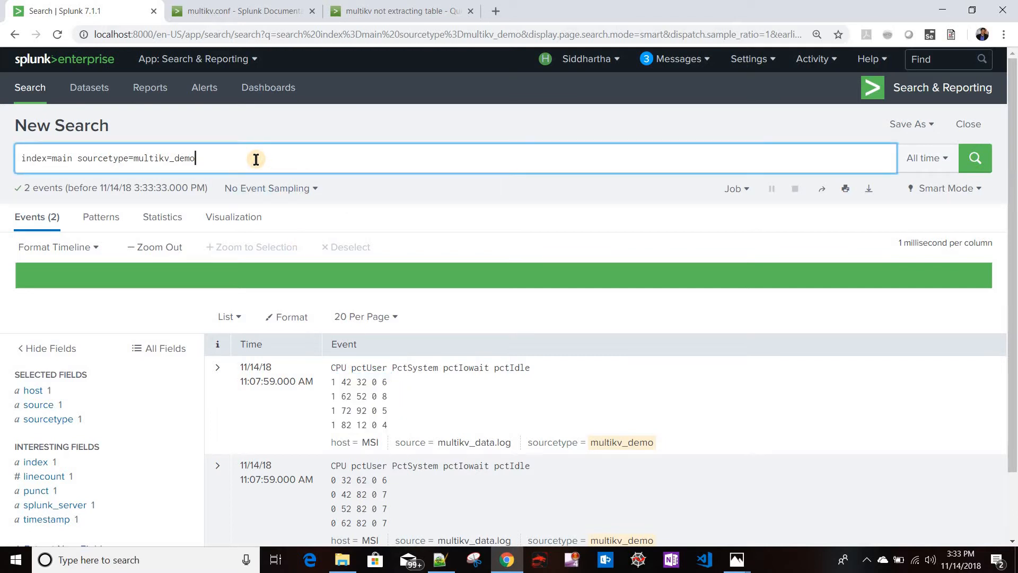
{"action": "type", "text": "| multikv forceheader=2"}
{"action": "double_click", "coordinate": [339, 367]}
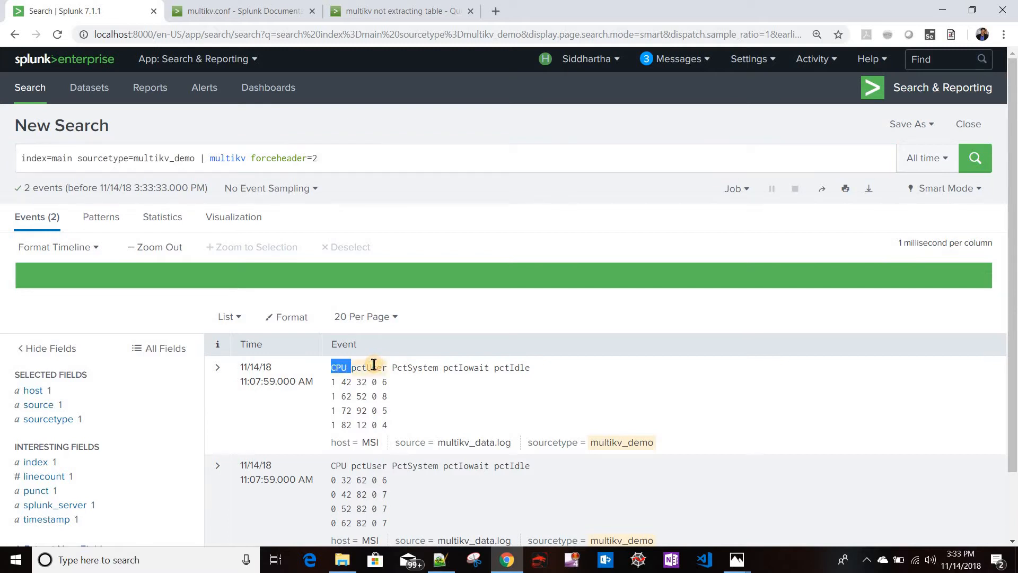
{"action": "left_click", "coordinate": [373, 366]}
{"action": "left_click", "coordinate": [423, 367]}
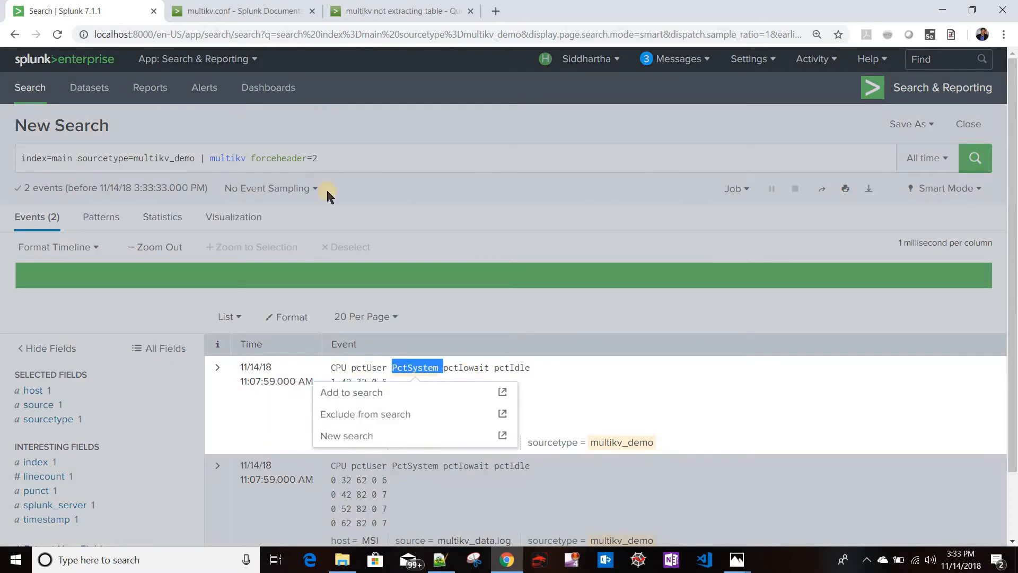
Step: Replace the forceheader option of the multikv command with noheader=t and run the search
{"action": "left_click", "coordinate": [333, 158]}
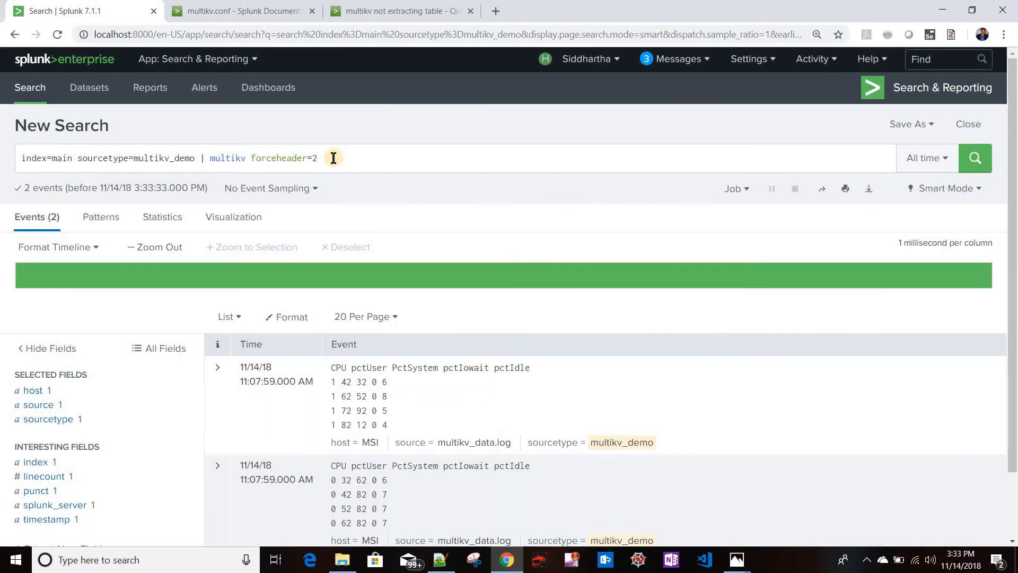
{"action": "key", "text": "BackSpace"}
{"action": "key", "text": "BackSpace"}
{"action": "key", "text": "BackSpace"}
{"action": "key", "text": "BackSpace"}
{"action": "key", "text": "BackSpace"}
{"action": "key", "text": "BackSpace"}
{"action": "key", "text": "BackSpace"}
{"action": "key", "text": "BackSpace"}
{"action": "key", "text": "BackSpace"}
{"action": "key", "text": "BackSpace"}
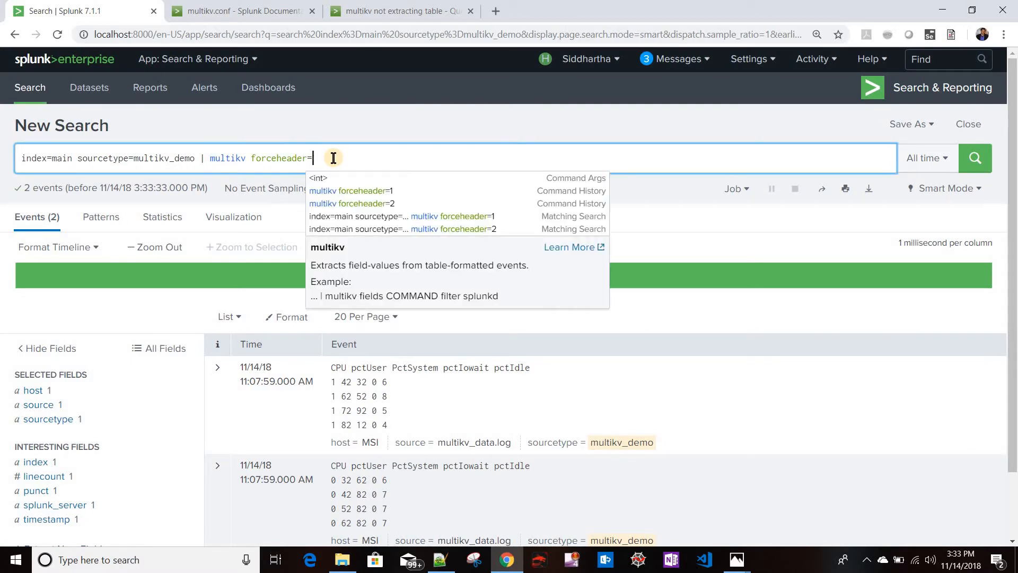
{"action": "key", "text": "BackSpace"}
{"action": "key", "text": "BackSpace"}
{"action": "key", "text": "BackSpace"}
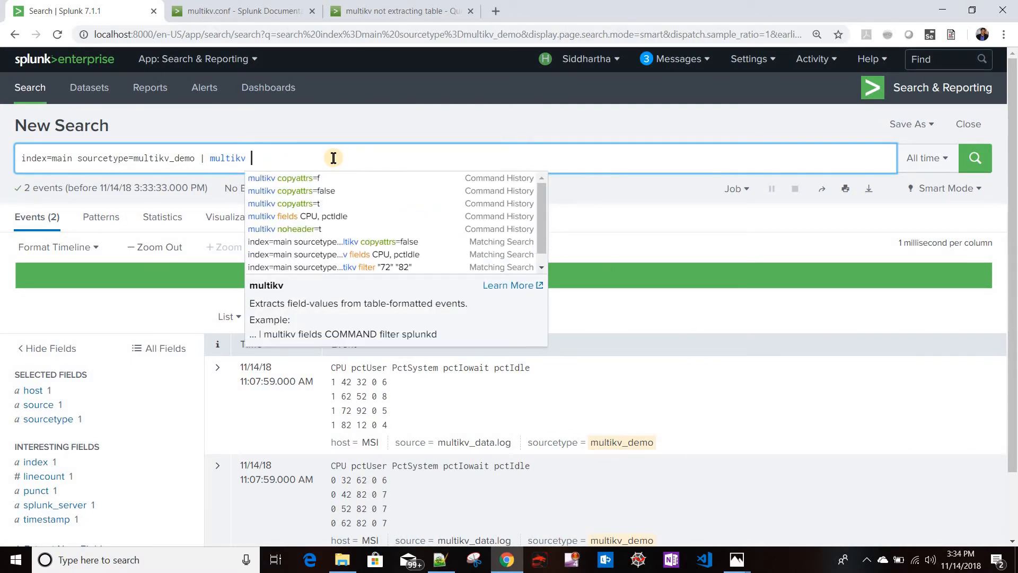
{"action": "type", "text": "noh"}
{"action": "key", "text": "Down"}
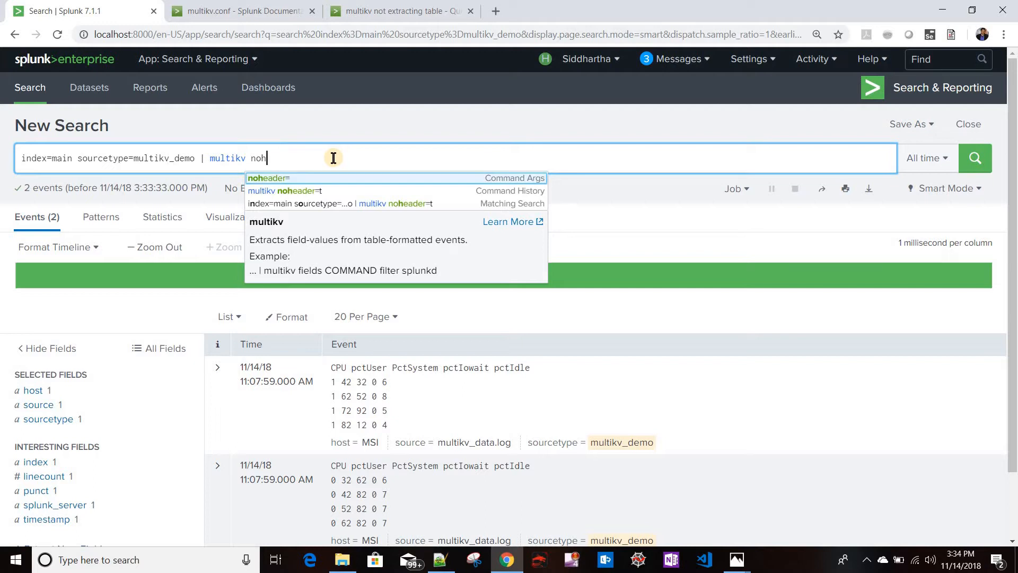
{"action": "key", "text": "Return"}
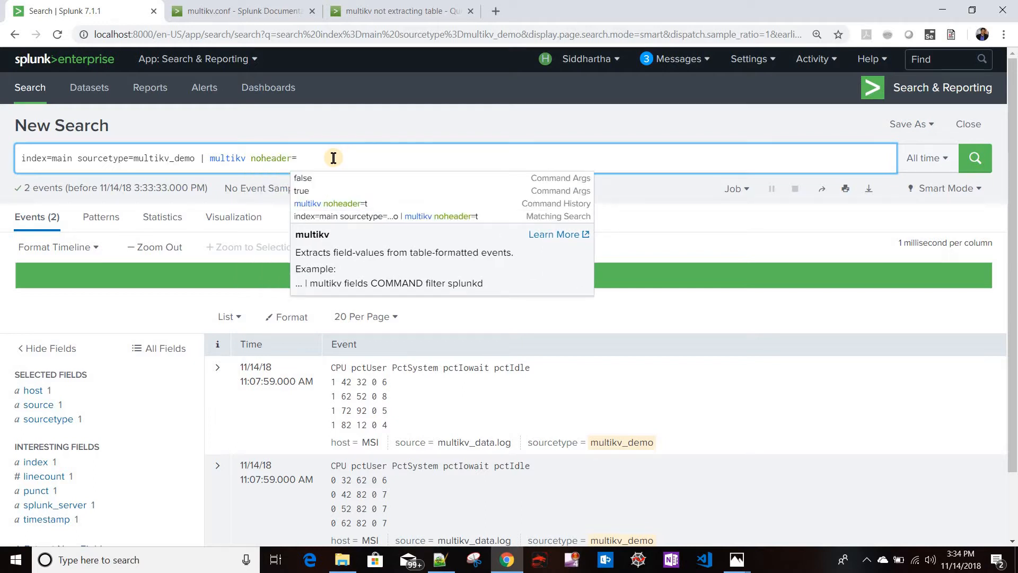
{"action": "key", "text": "Return"}
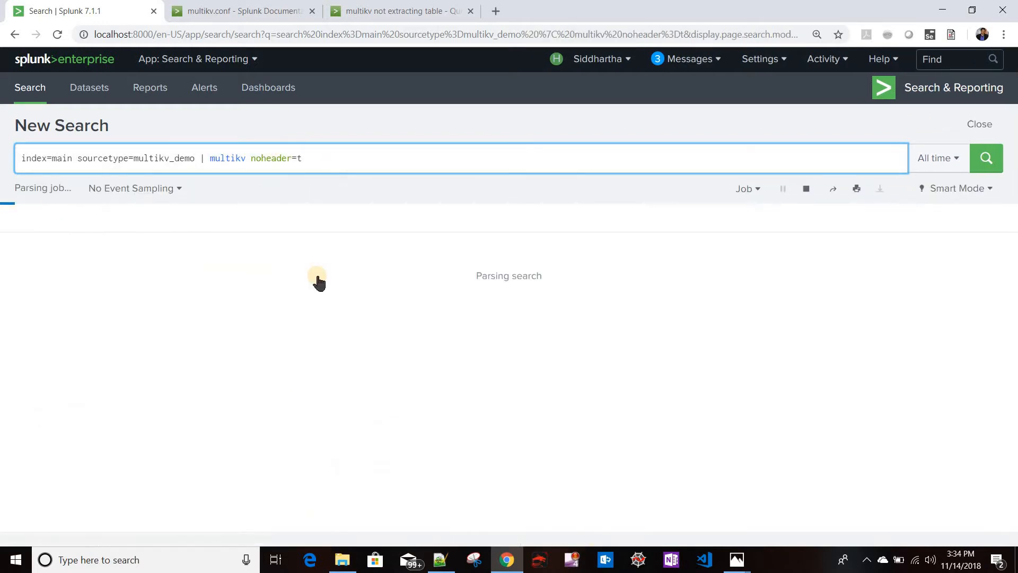
Step: Highlight the header line CPU pctUser PctSystem pctIowait pctIdle in the first event of the noheader results
{"action": "scroll", "coordinate": [342, 218], "scroll_direction": "down", "scroll_amount": 1}
{"action": "scroll", "coordinate": [342, 218], "scroll_direction": "down", "scroll_amount": 2}
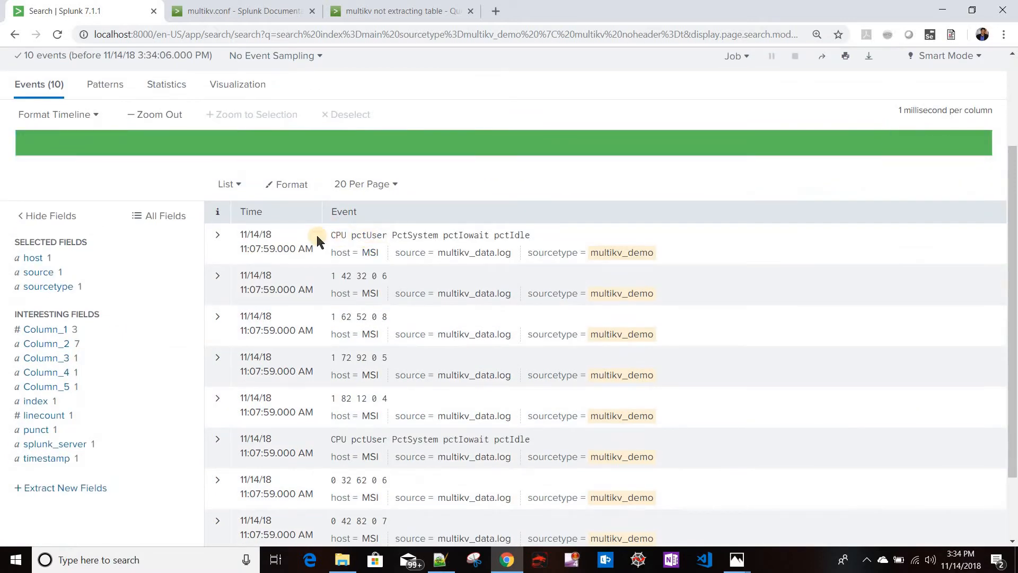
{"action": "left_click_drag", "start_coordinate": [344, 236], "coordinate": [542, 240]}
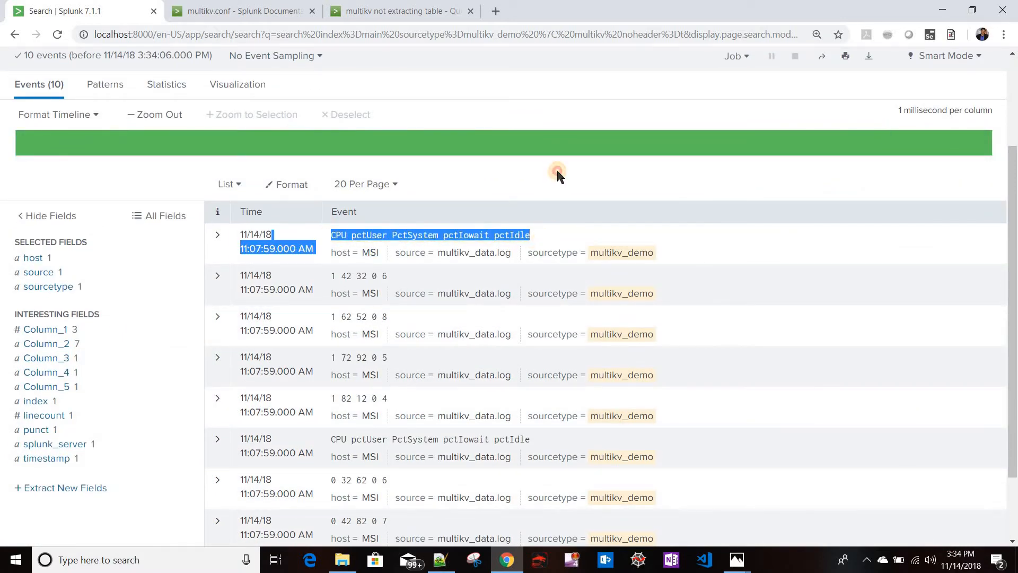
{"action": "left_click", "coordinate": [478, 239]}
{"action": "triple_click", "coordinate": [332, 234]}
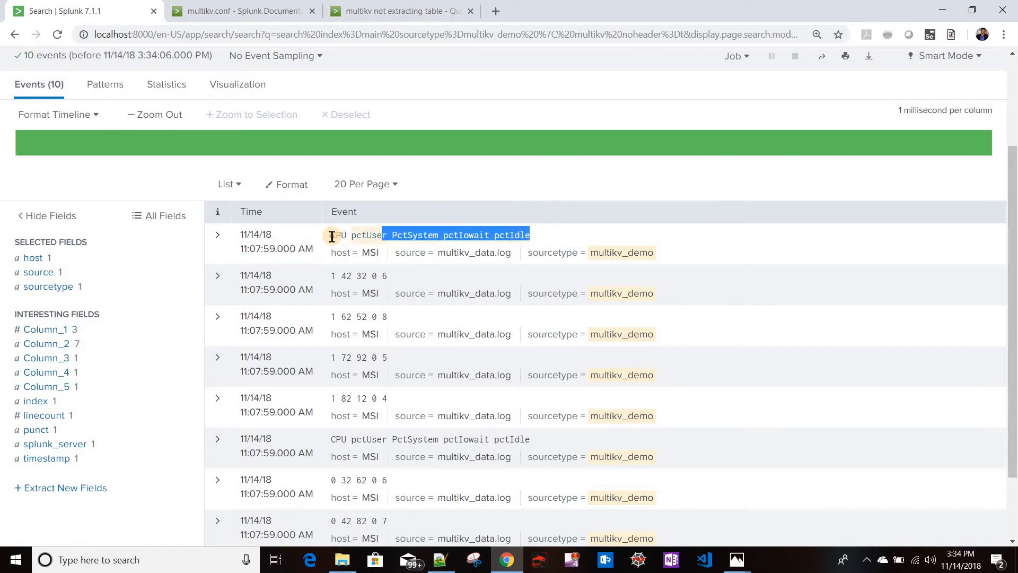
Step: Inspect the values of Column_1 and Column_2, compare them with multikv_data.log in Notepad++, and close the field summary back in Splunk
{"action": "left_click", "coordinate": [43, 332]}
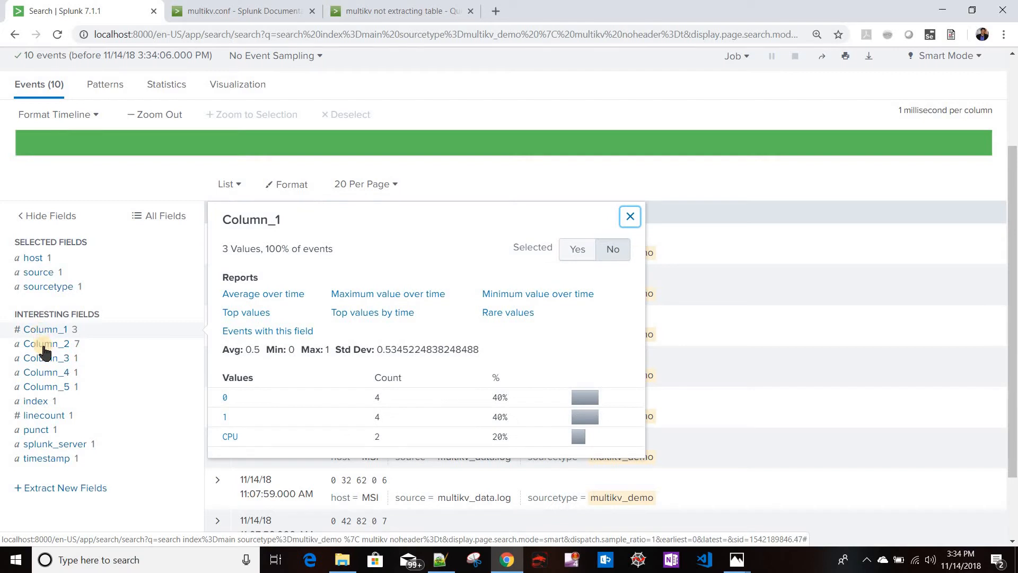
{"action": "left_click", "coordinate": [43, 345]}
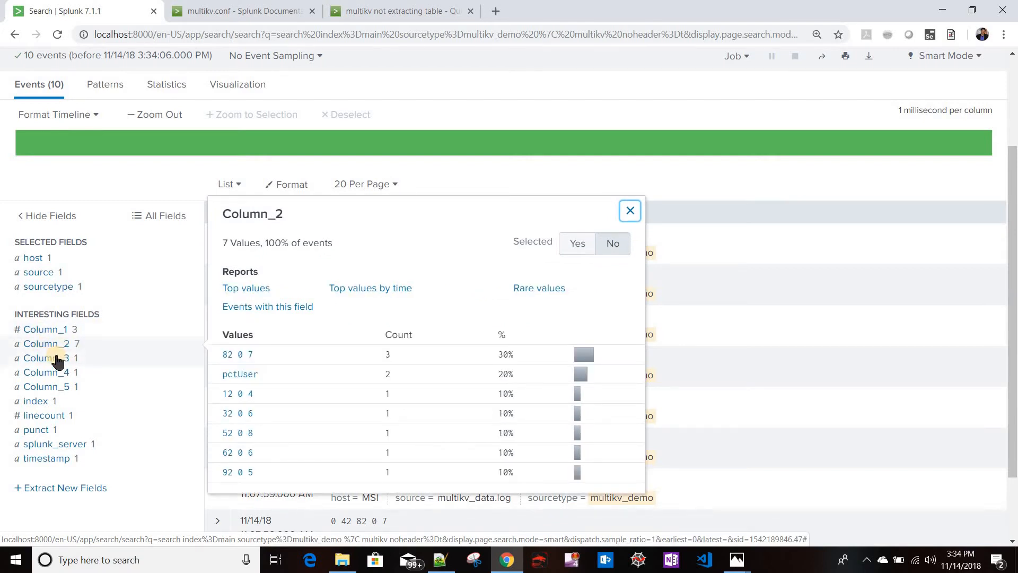
{"action": "key", "text": "alt+Tab"}
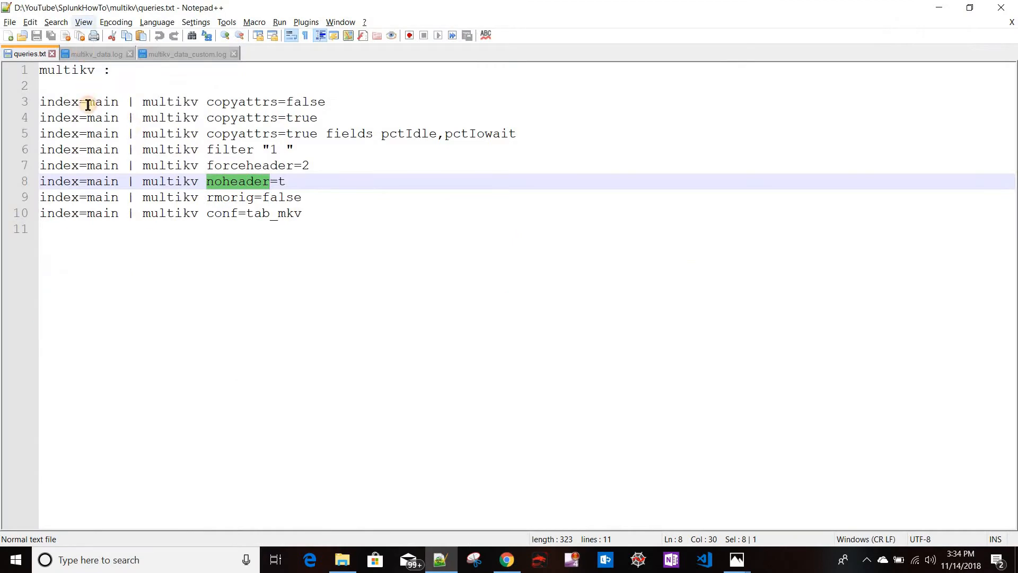
{"action": "key", "text": "ctrl+Tab"}
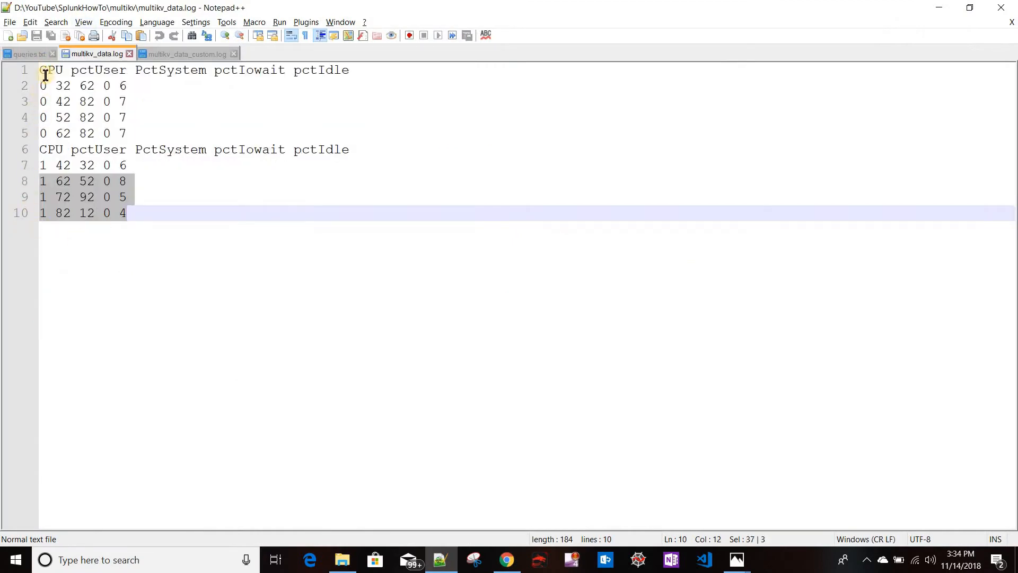
{"action": "key", "text": "Right"}
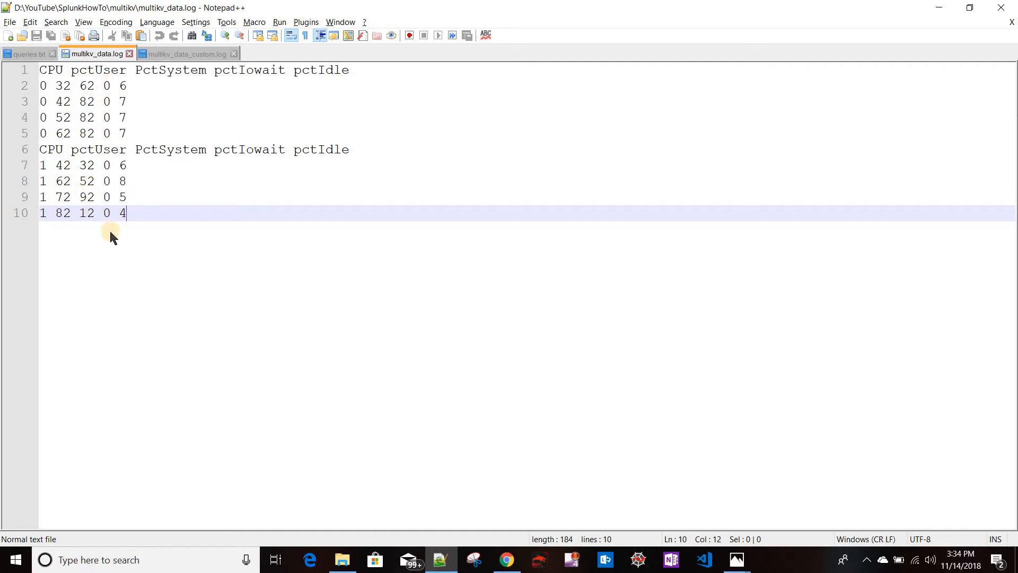
{"action": "key", "text": "alt+Tab"}
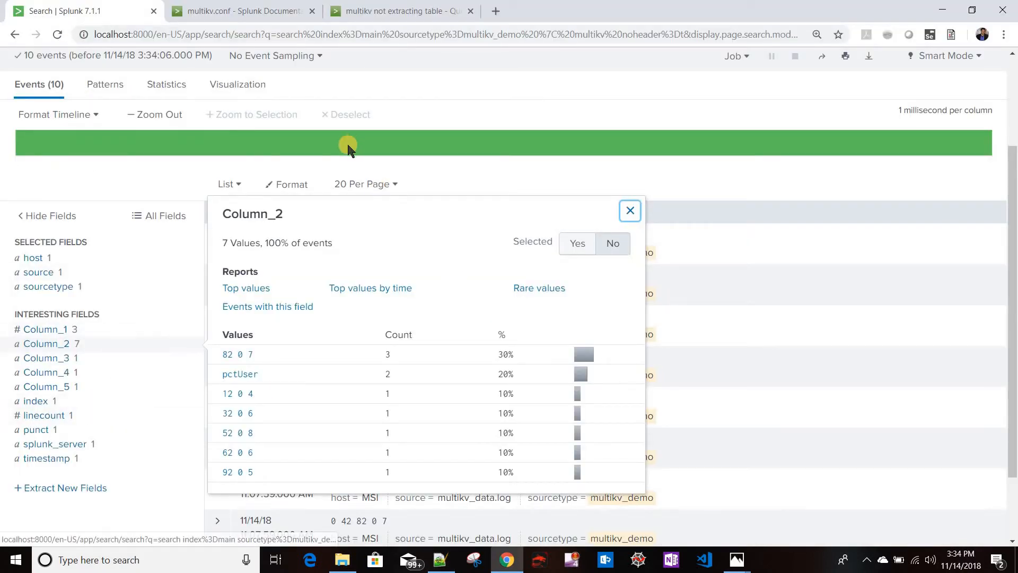
{"action": "scroll", "coordinate": [346, 171], "scroll_direction": "up", "scroll_amount": 3}
{"action": "left_click", "coordinate": [477, 180]}
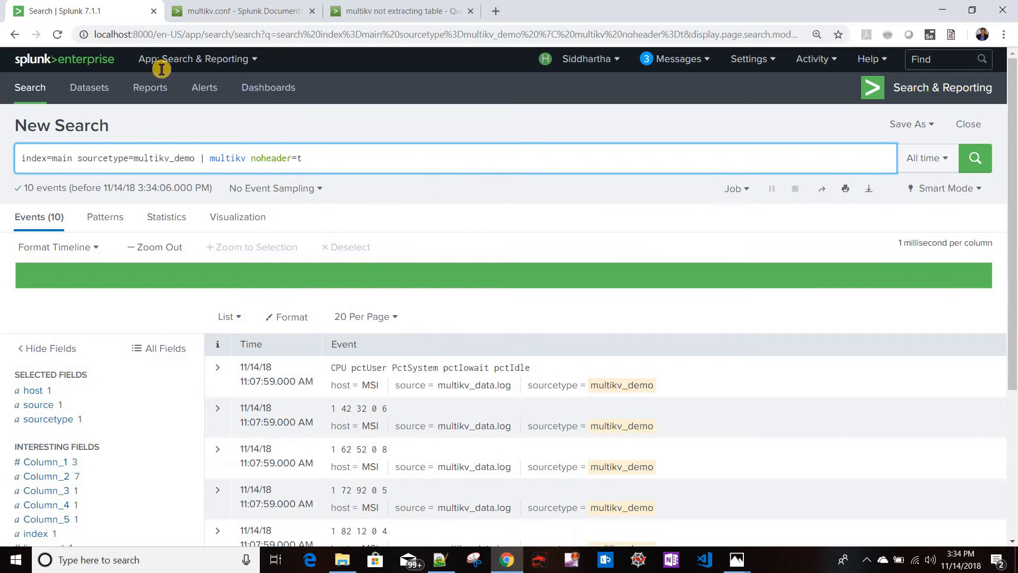
Step: Switch to queries.txt in Notepad++ and highlight the rmorig option on line 9
{"action": "key", "text": "alt+Tab"}
{"action": "left_click", "coordinate": [11, 54]}
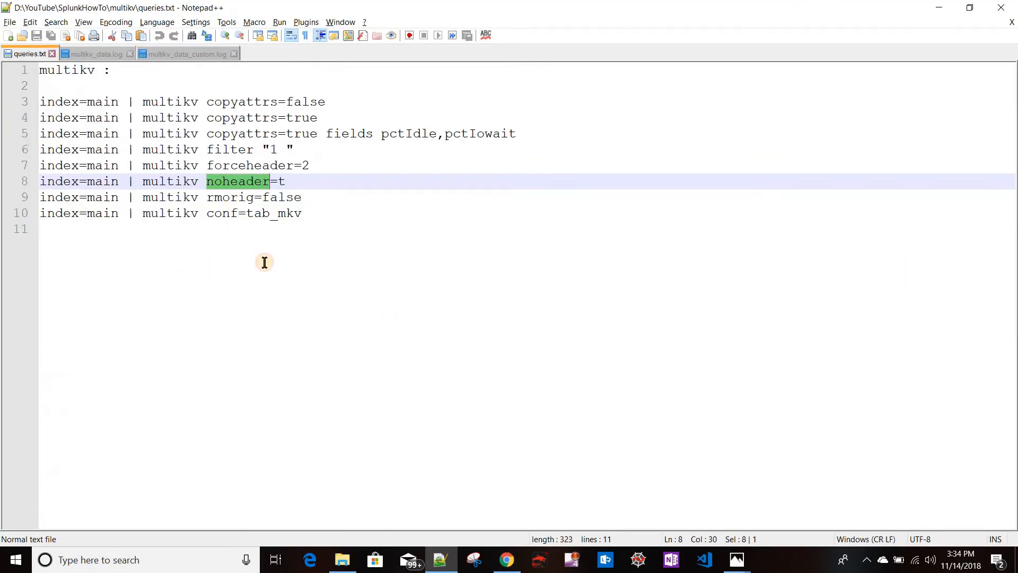
{"action": "double_click", "coordinate": [234, 202]}
Step: Back in Splunk, replace the noheader option with rmorig=false in the multikv command and run the search
{"action": "key", "text": "alt+Tab"}
{"action": "left_click", "coordinate": [323, 155]}
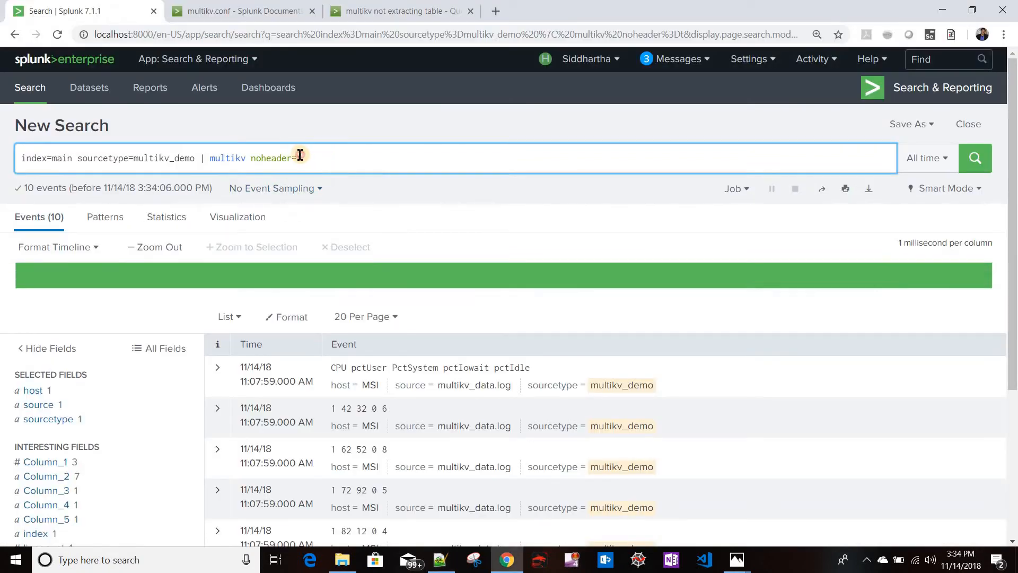
{"action": "left_click", "coordinate": [253, 158], "text": "shift"}
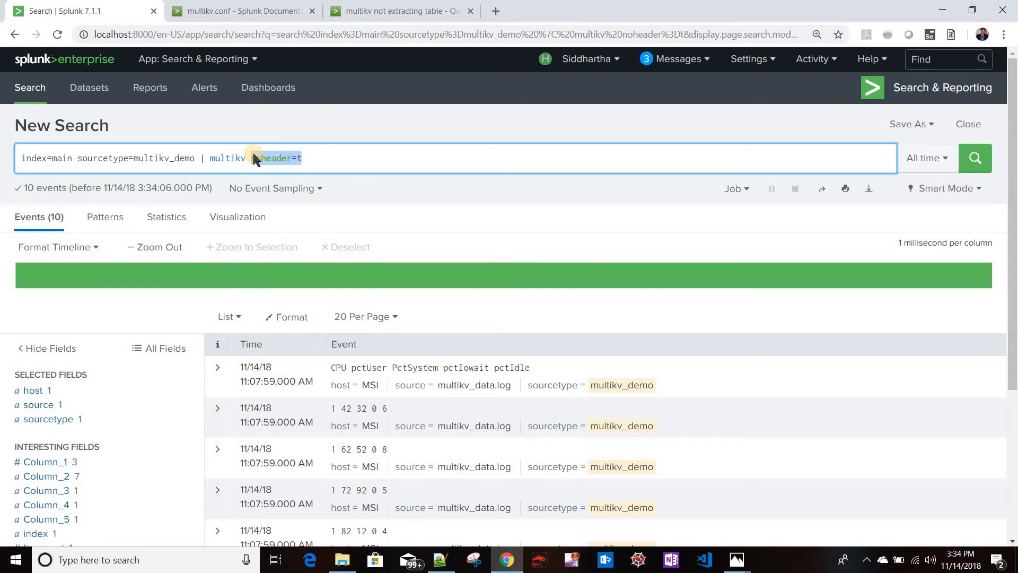
{"action": "type", "text": "rmorig="}
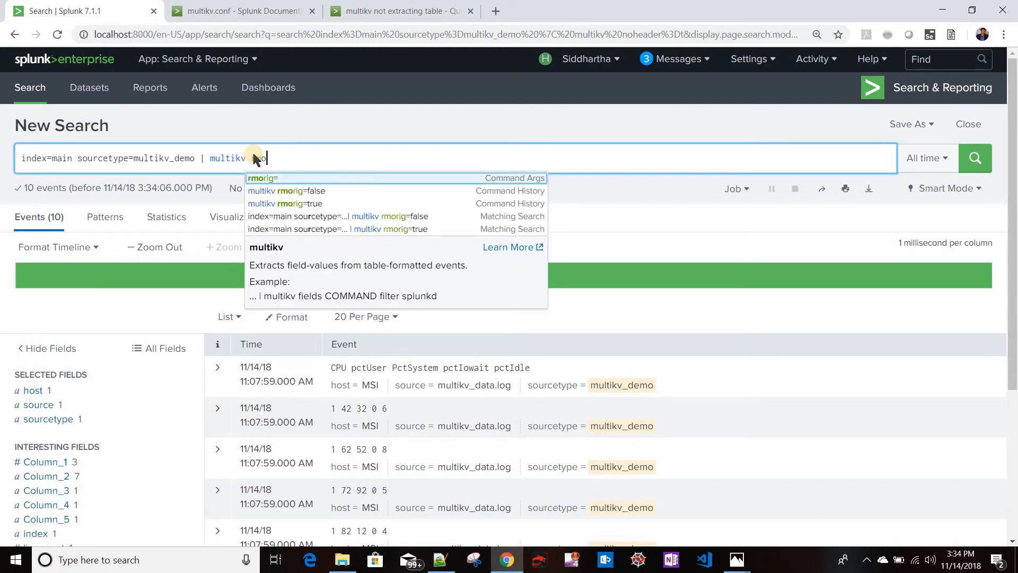
{"action": "type", "text": "f"}
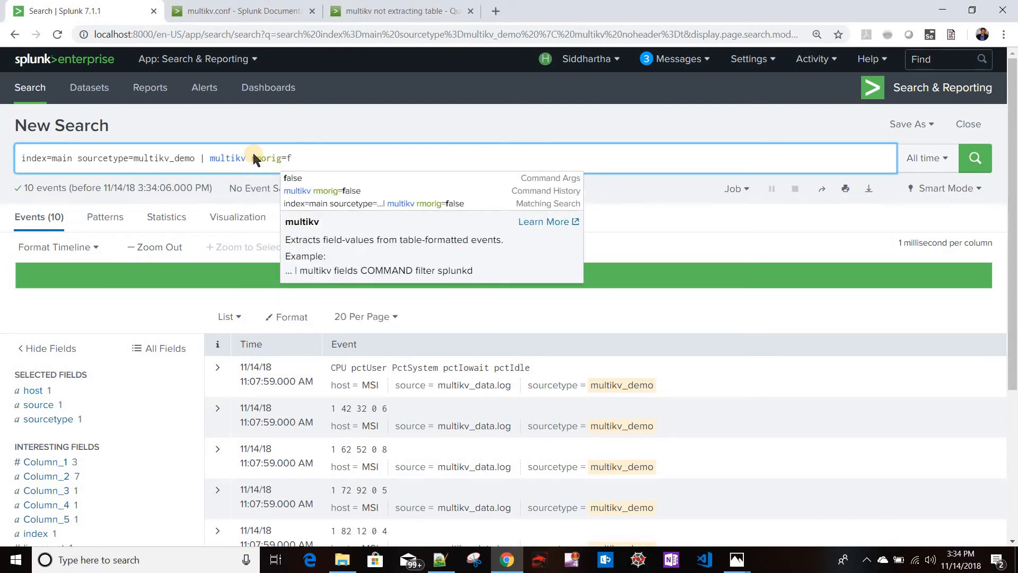
{"action": "key", "text": "Down"}
{"action": "key", "text": "Return"}
{"action": "key", "text": "Return"}
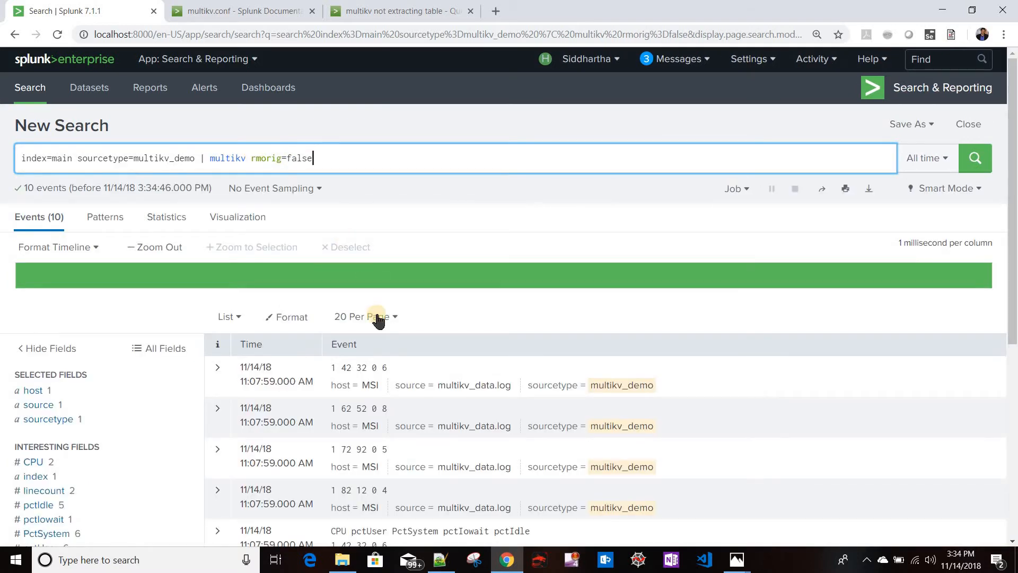
Step: Examine the rmorig=false results, comparing the single-row events with the original table events
{"action": "scroll", "coordinate": [289, 228], "scroll_direction": "down", "scroll_amount": 3}
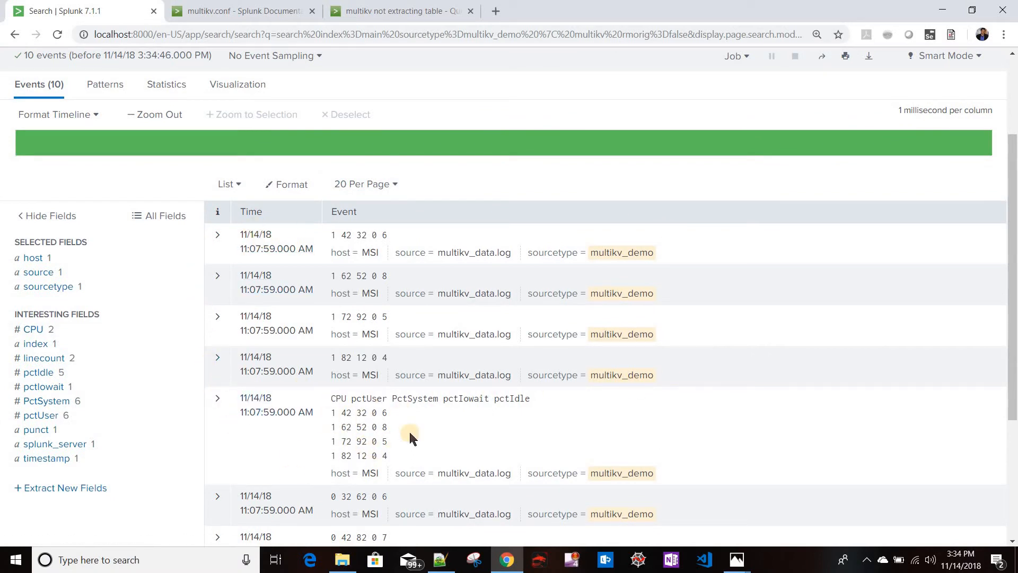
{"action": "scroll", "coordinate": [414, 432], "scroll_direction": "down", "scroll_amount": 4}
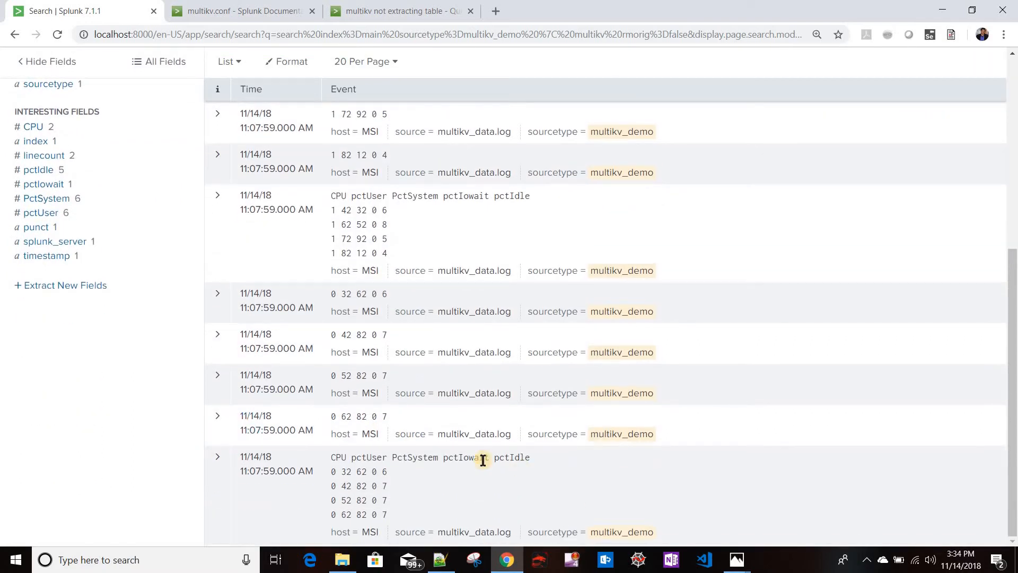
{"action": "scroll", "coordinate": [482, 456], "scroll_direction": "up", "scroll_amount": 5}
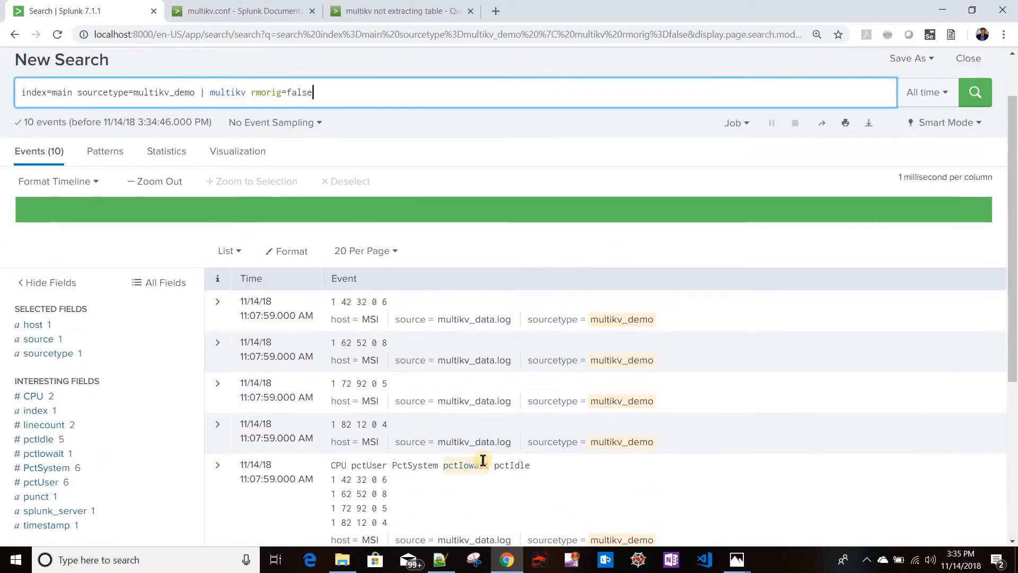
{"action": "scroll", "coordinate": [482, 457], "scroll_direction": "down", "scroll_amount": 3}
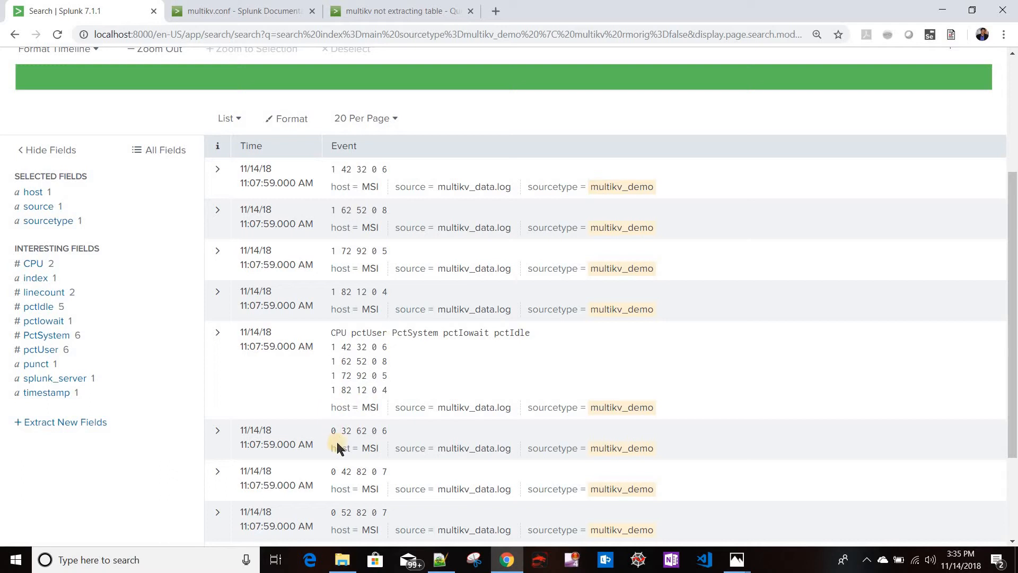
{"action": "scroll", "coordinate": [336, 441], "scroll_direction": "up", "scroll_amount": 3}
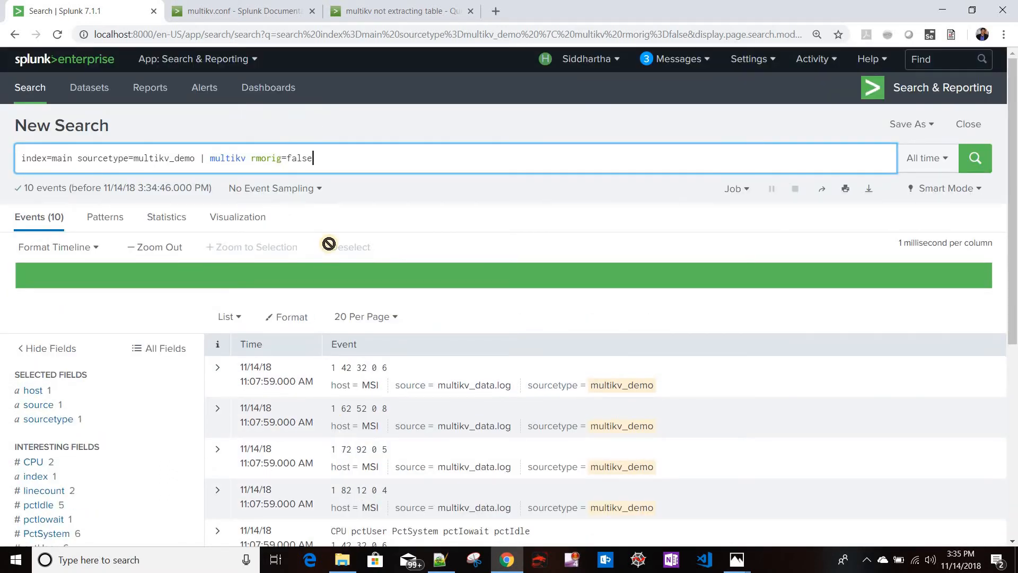
Step: Open multikv_data.log in Notepad++ and highlight the space separators in the header on line 1 and the data on line 2
{"action": "left_click", "coordinate": [440, 560]}
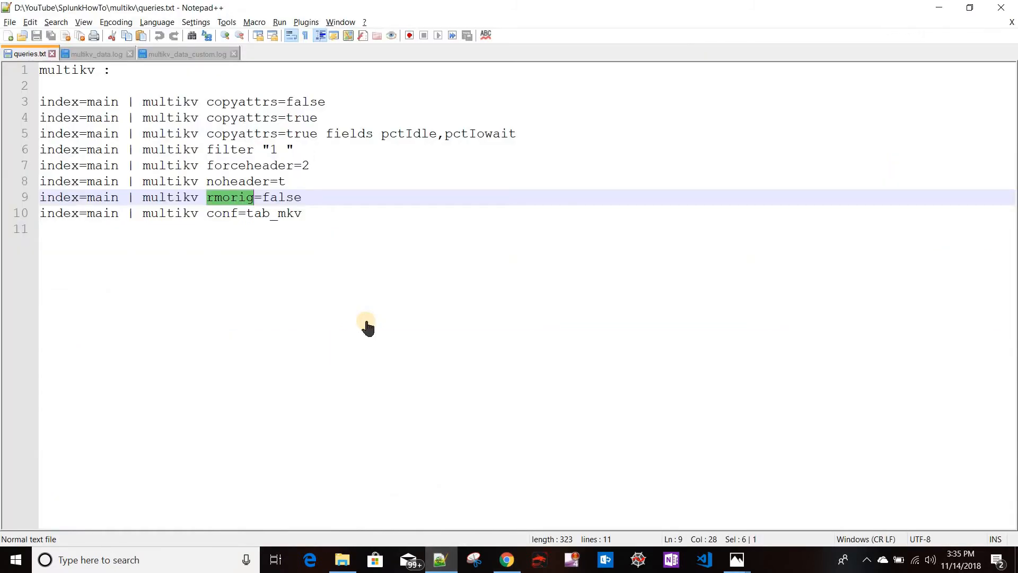
{"action": "key", "text": "alt+Tab"}
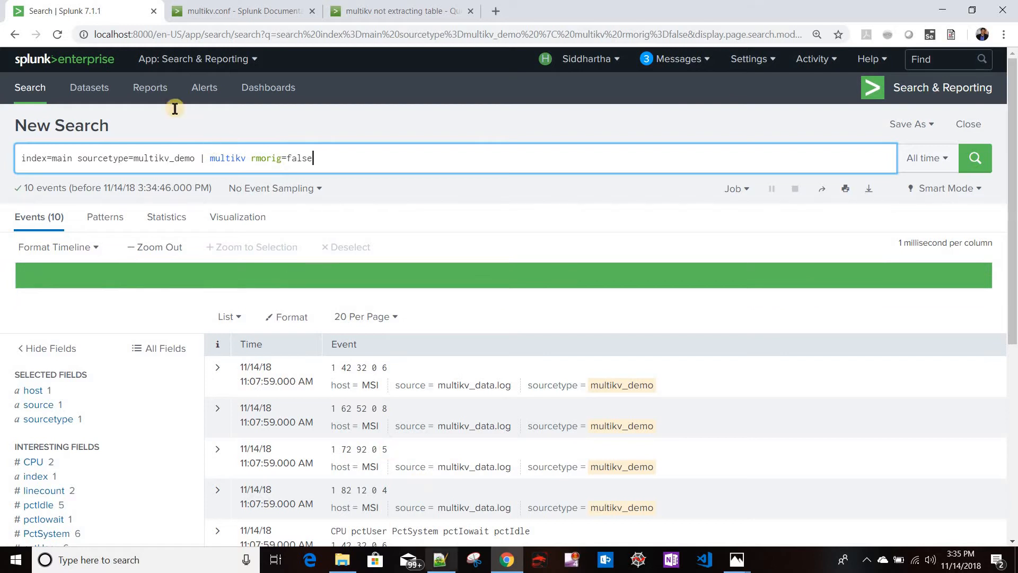
{"action": "key", "text": "alt+Tab"}
{"action": "left_click", "coordinate": [95, 54]}
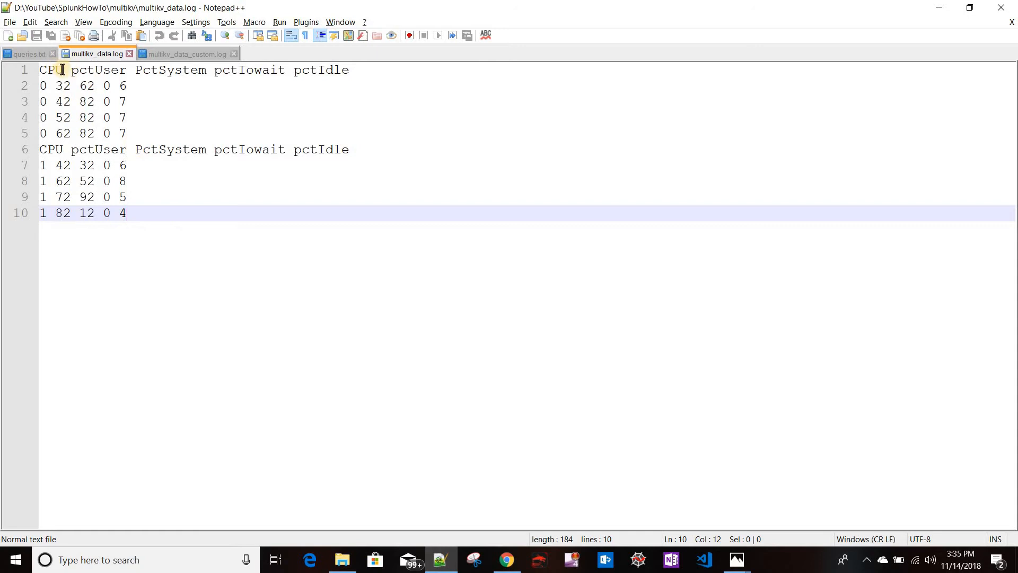
{"action": "left_click_drag", "start_coordinate": [64, 69], "coordinate": [136, 71]}
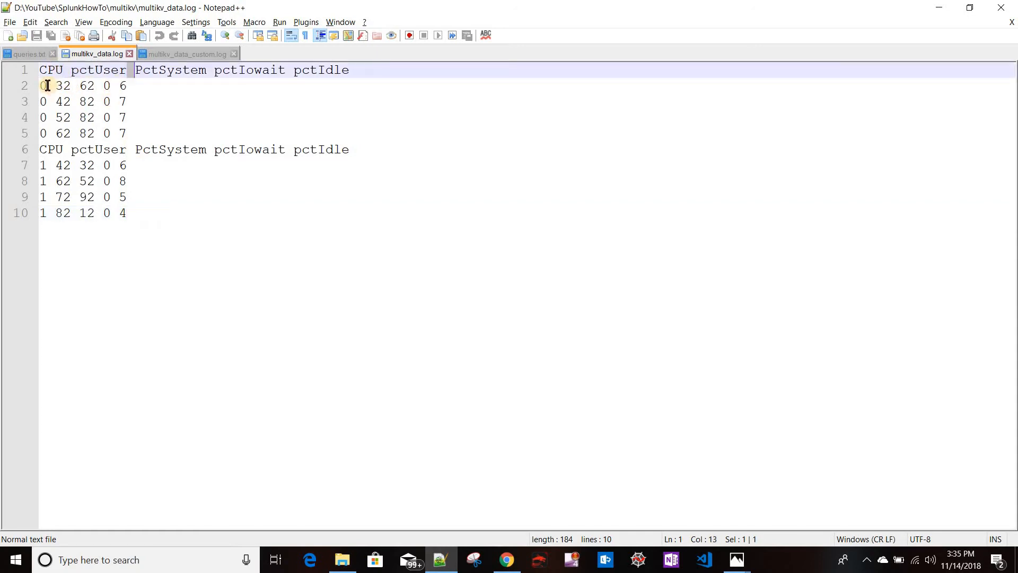
{"action": "left_click_drag", "start_coordinate": [48, 85], "coordinate": [58, 85]}
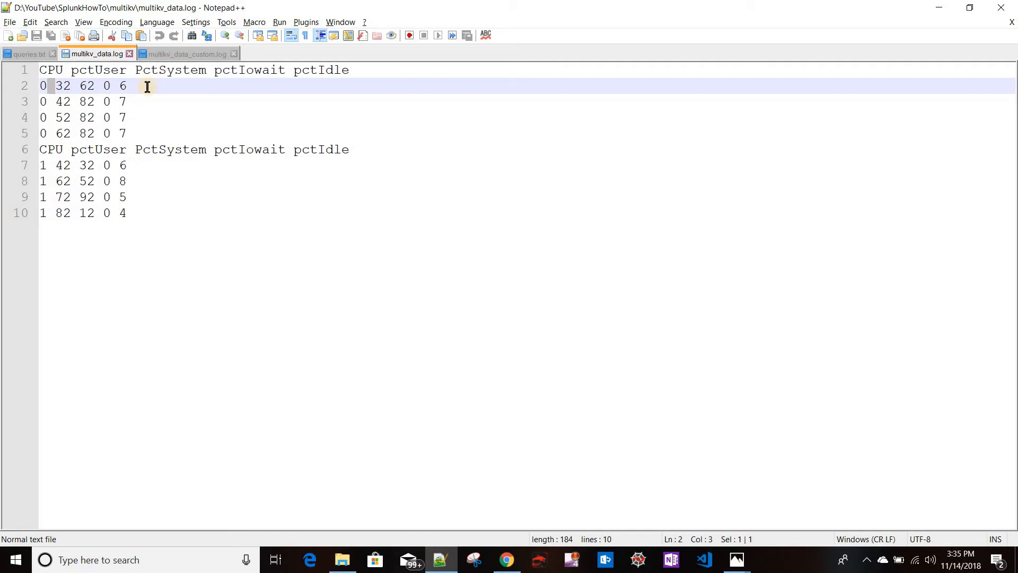
Step: Open multikv_data_custom.log in Notepad++ and highlight the first separator in the header on line 1 and the data on line 2
{"action": "key", "text": "ctrl+Tab"}
{"action": "double_click", "coordinate": [67, 72]}
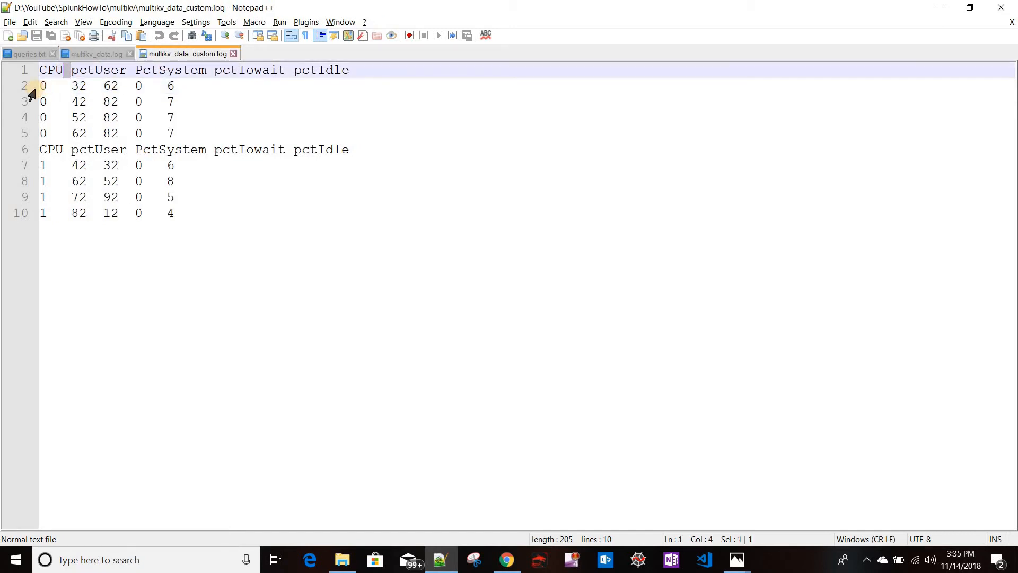
{"action": "double_click", "coordinate": [64, 87]}
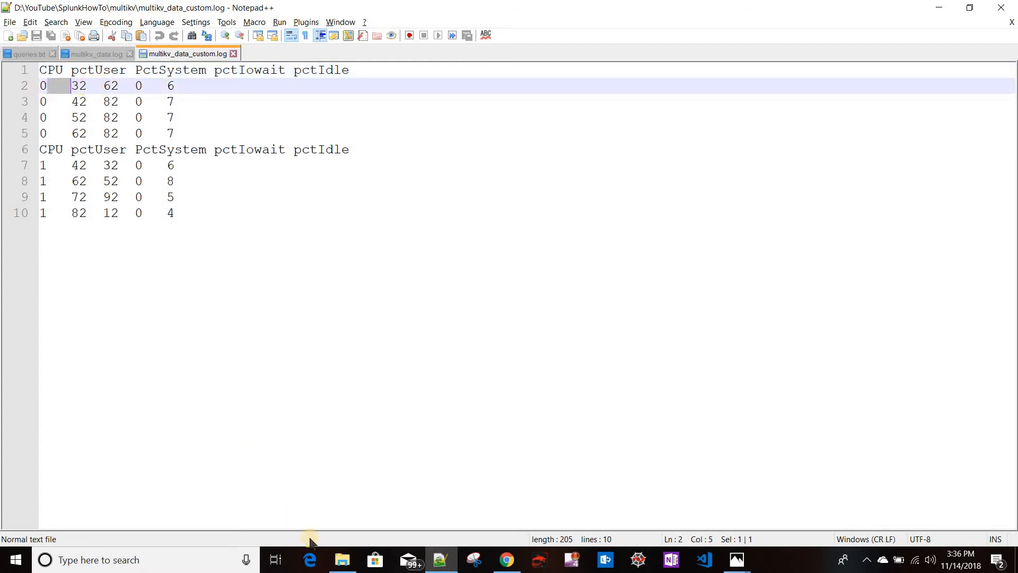
Step: Switch back to Splunk and search index=main with sourcetype="multikv_custom_demo" in place of multikv_demo and its multikv clause
{"action": "key", "text": "alt+Tab"}
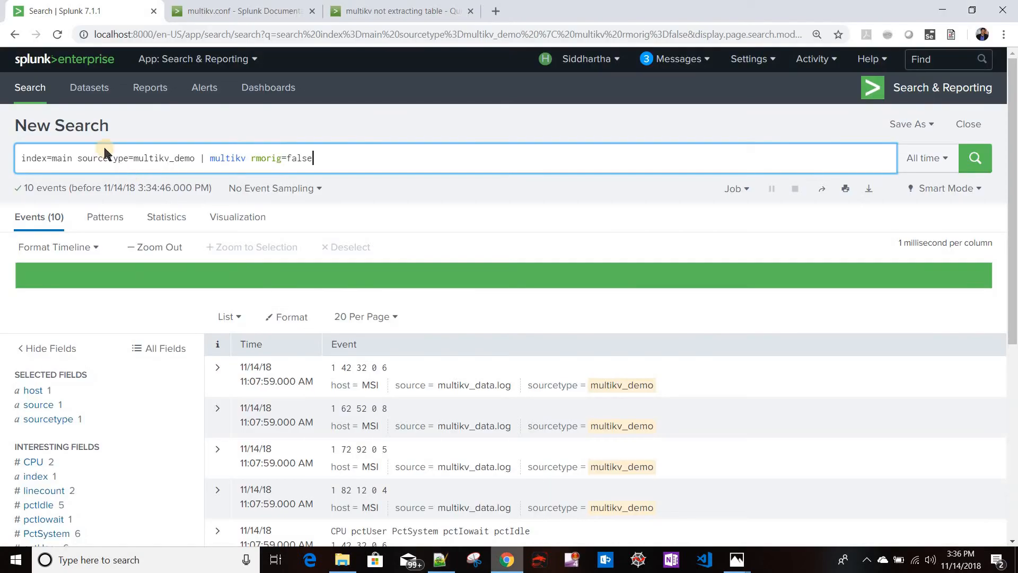
{"action": "left_click", "coordinate": [359, 169], "text": "shift"}
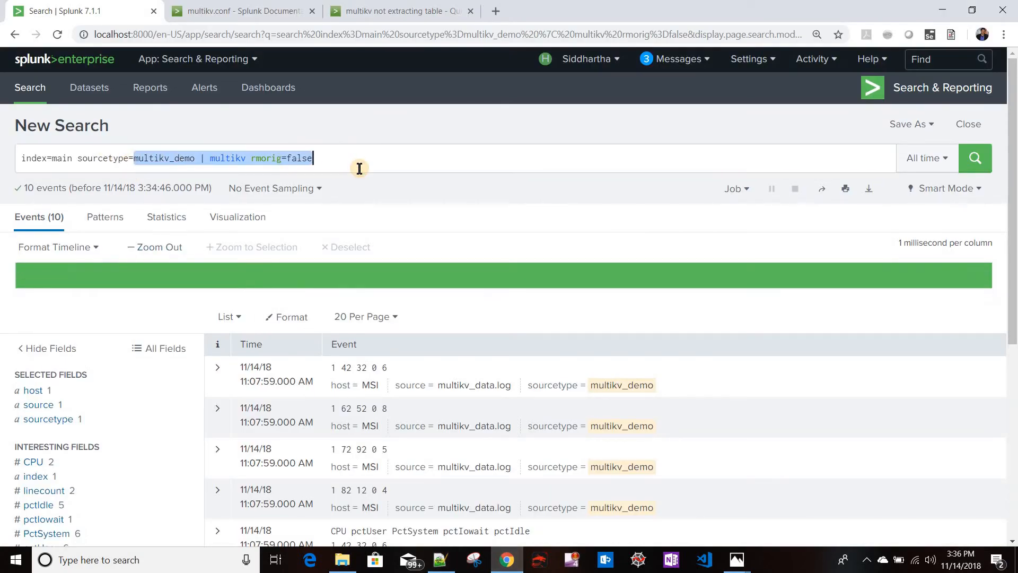
{"action": "key", "text": "BackSpace"}
{"action": "left_click", "coordinate": [243, 228]}
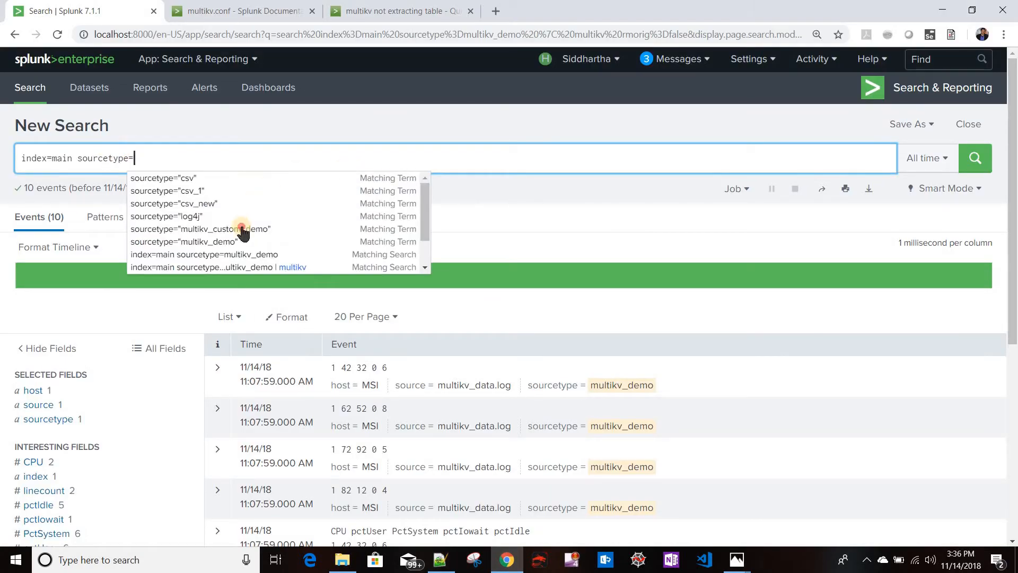
{"action": "key", "text": "Return"}
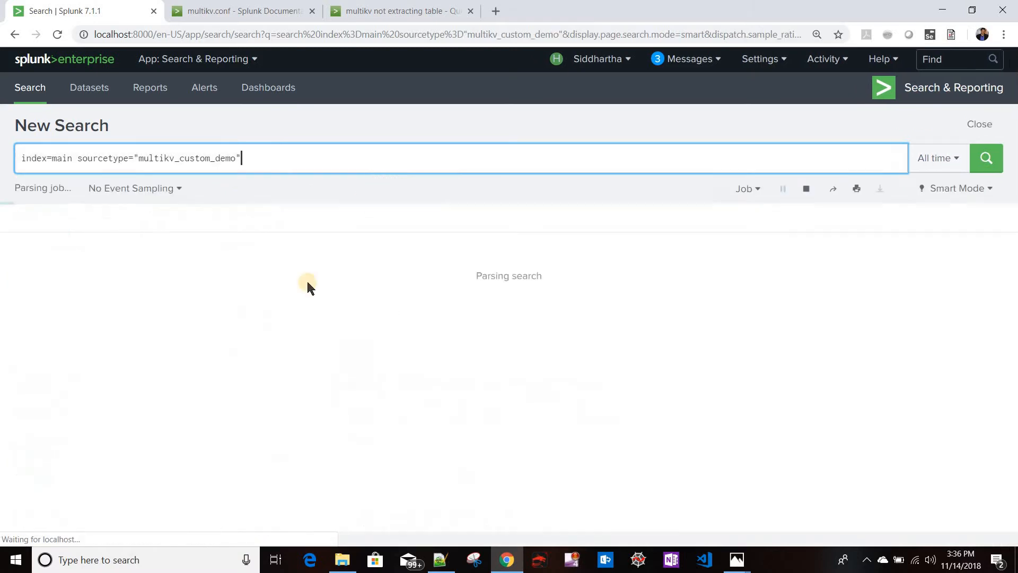
{"action": "scroll", "coordinate": [382, 291], "scroll_direction": "down", "scroll_amount": 1}
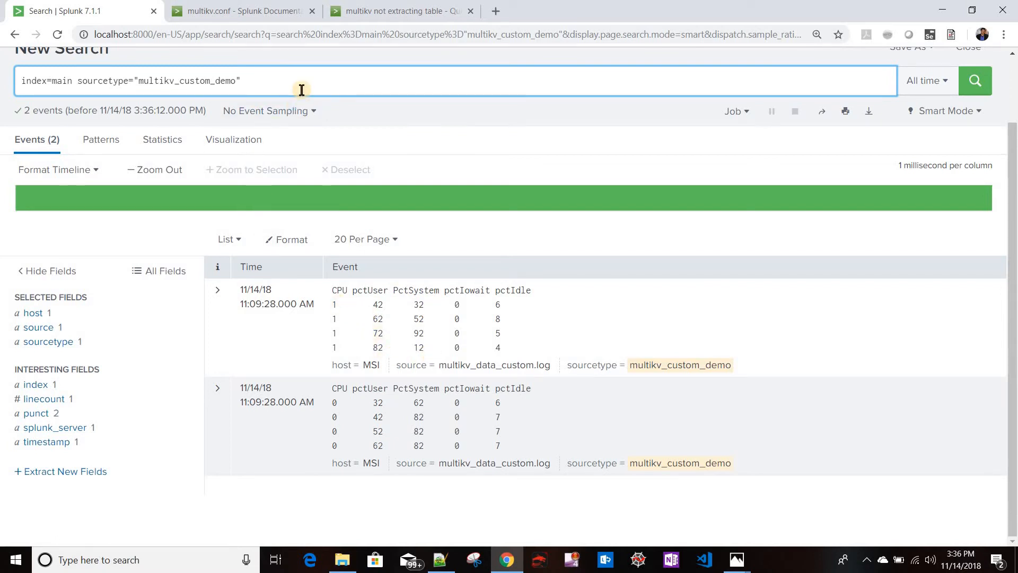
Step: Pipe the multikv_custom_demo search into the multikv command, run it and review the resulting events
{"action": "type", "text": "| mu"}
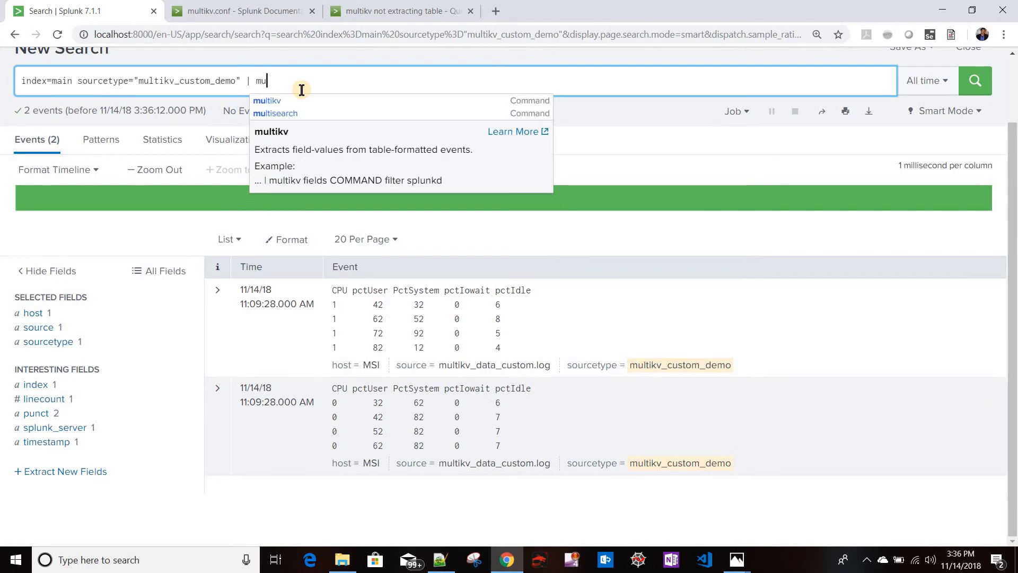
{"action": "type", "text": "l"}
{"action": "key", "text": "shift+Return"}
{"action": "key", "text": "BackSpace"}
{"action": "key", "text": "shift+Return"}
{"action": "key", "text": "BackSpace"}
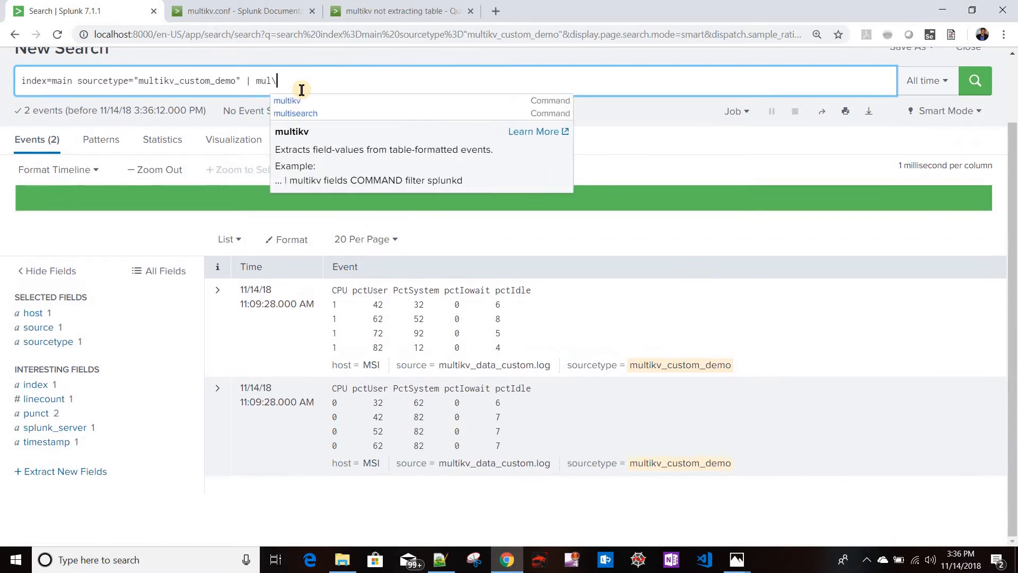
{"action": "type", "text": "tikv"}
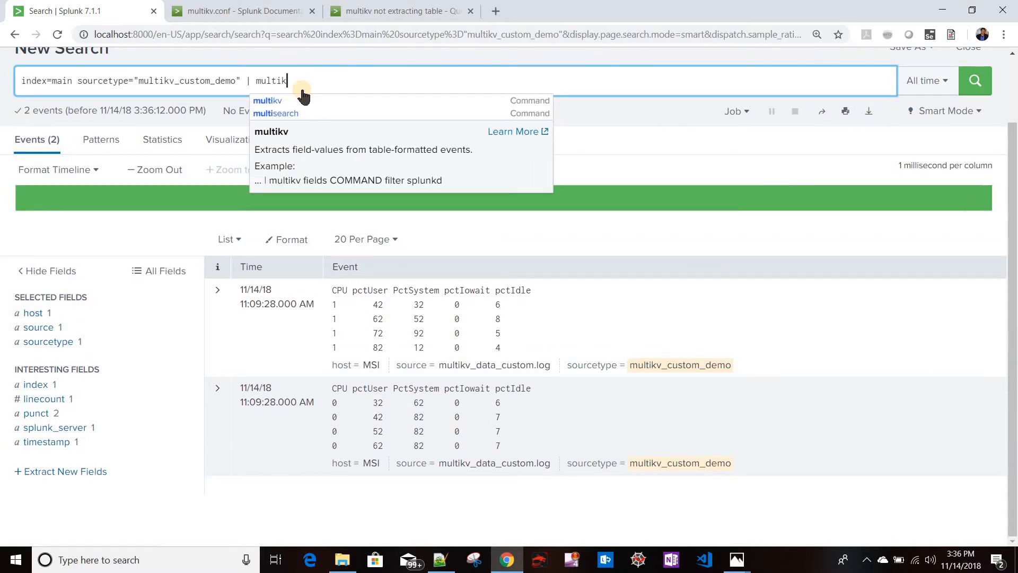
{"action": "key", "text": "Return"}
{"action": "scroll", "coordinate": [334, 371], "scroll_direction": "down", "scroll_amount": 2}
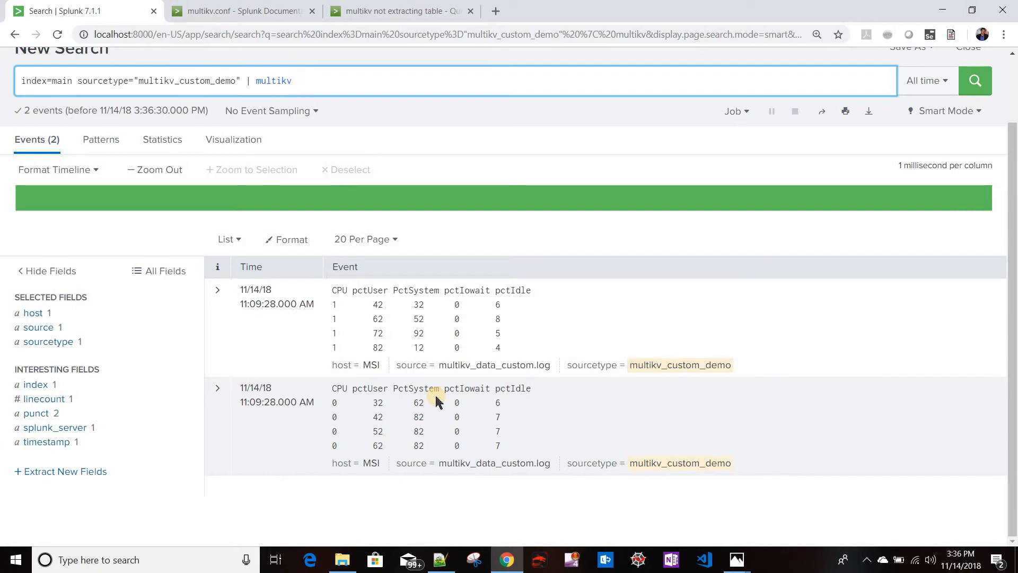
{"action": "scroll", "coordinate": [412, 101], "scroll_direction": "up", "scroll_amount": 2}
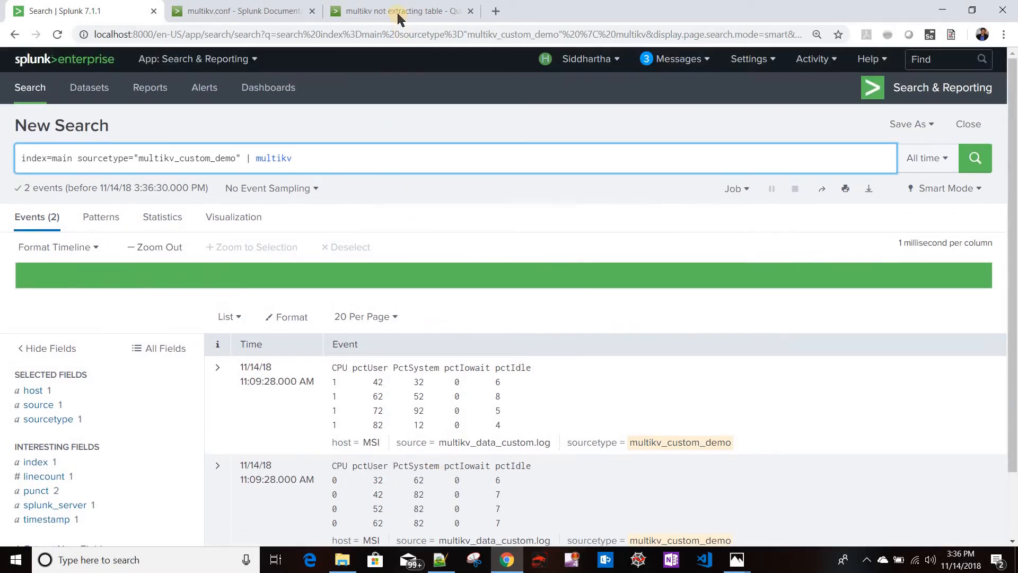
Step: Review the Splunk Answers question "multikv not extracting table" and the multikv.conf stanza suggested in its answer
{"action": "left_click", "coordinate": [398, 13]}
{"action": "scroll", "coordinate": [256, 263], "scroll_direction": "up", "scroll_amount": 3}
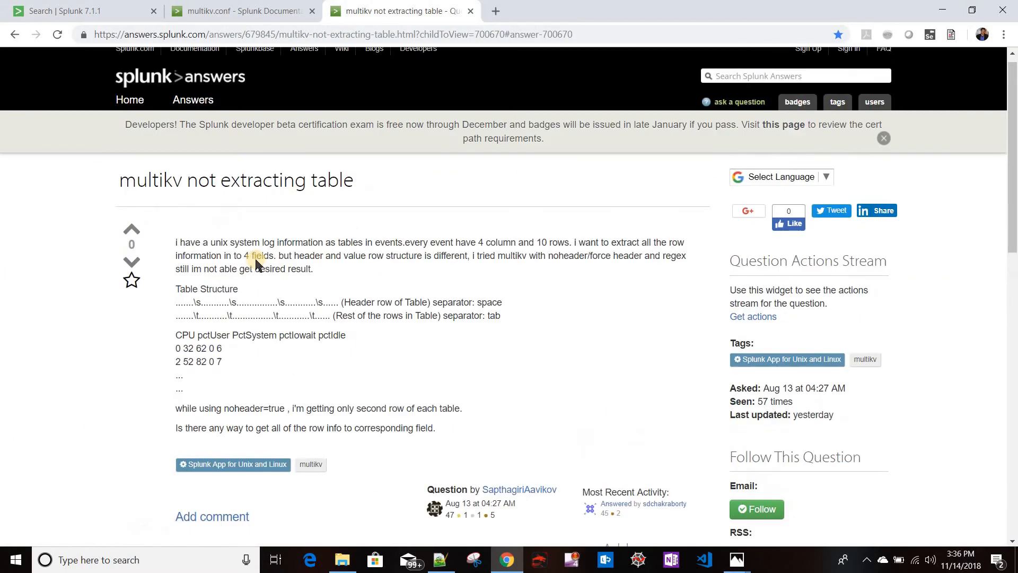
{"action": "scroll", "coordinate": [307, 409], "scroll_direction": "down", "scroll_amount": 6}
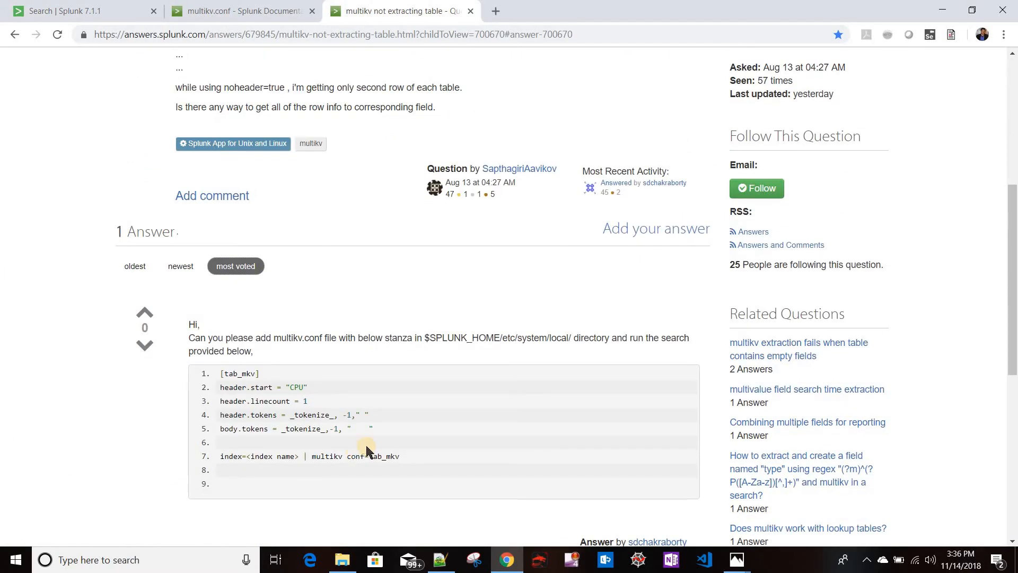
{"action": "scroll", "coordinate": [366, 449], "scroll_direction": "down", "scroll_amount": 3}
{"action": "scroll", "coordinate": [374, 414], "scroll_direction": "up", "scroll_amount": 5}
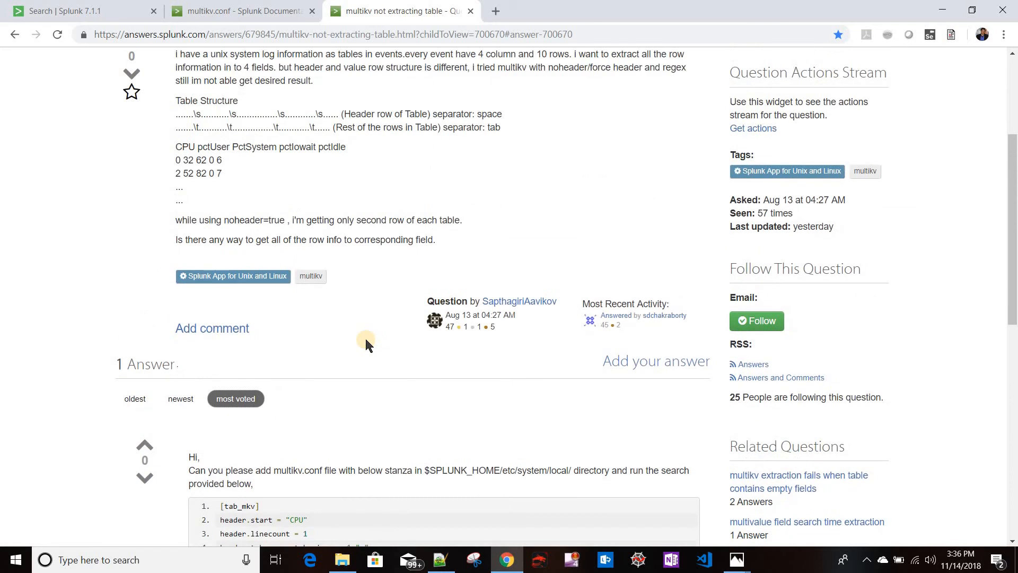
{"action": "scroll", "coordinate": [366, 342], "scroll_direction": "up", "scroll_amount": 4}
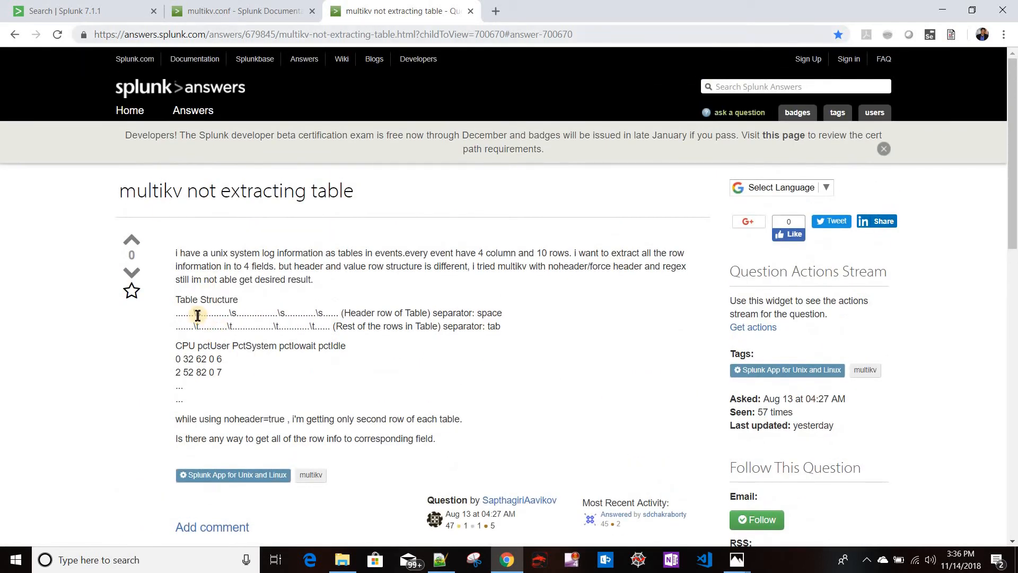
Step: Highlight the header-row and remaining-rows separator descriptions under Table Structure in the question, and return to the Splunk search
{"action": "left_click_drag", "start_coordinate": [176, 313], "coordinate": [218, 313]}
{"action": "left_click_drag", "start_coordinate": [359, 315], "coordinate": [502, 313]}
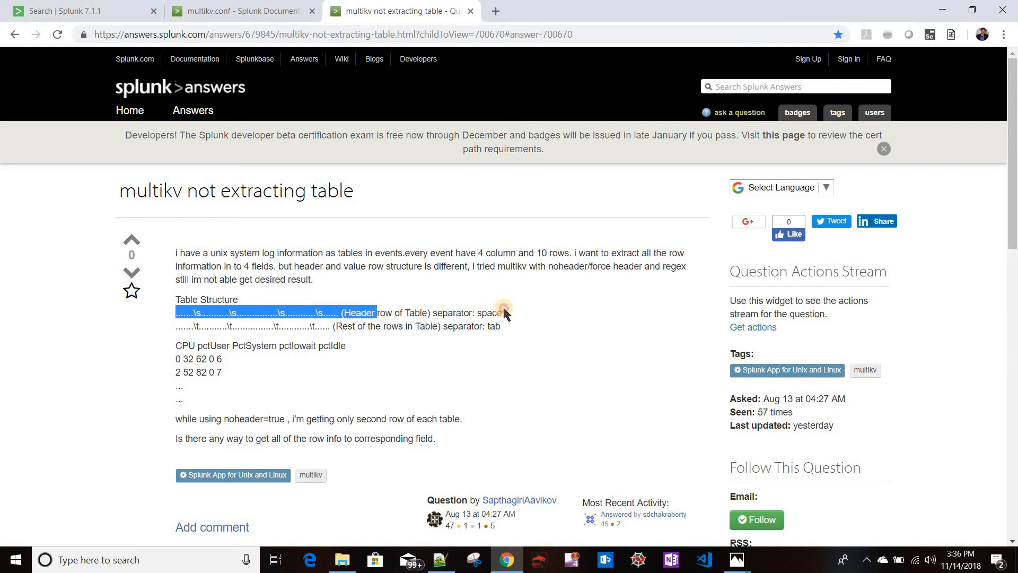
{"action": "left_click_drag", "start_coordinate": [180, 327], "coordinate": [513, 336]}
{"action": "left_click", "coordinate": [105, 8]}
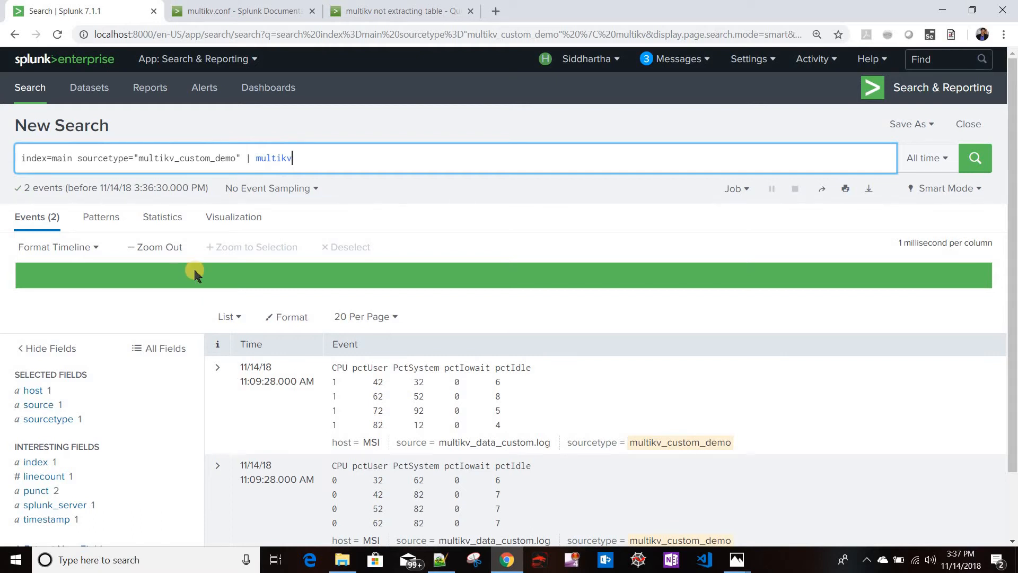
{"action": "mouse_move", "coordinate": [195, 272]}
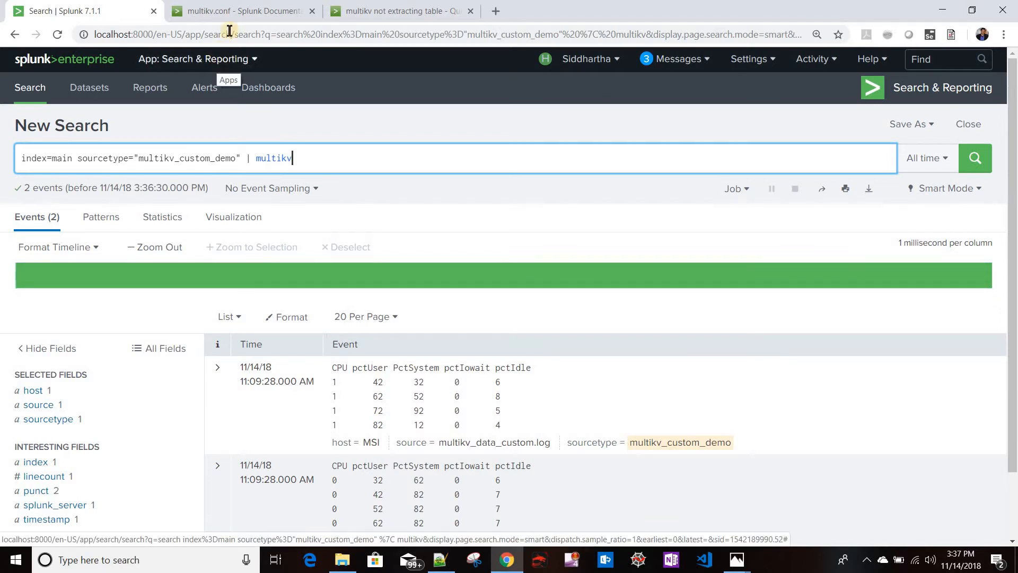
Step: Open the multikv.conf documentation and highlight the pre, header and body entries under Section Name | Description
{"action": "left_click", "coordinate": [237, 14]}
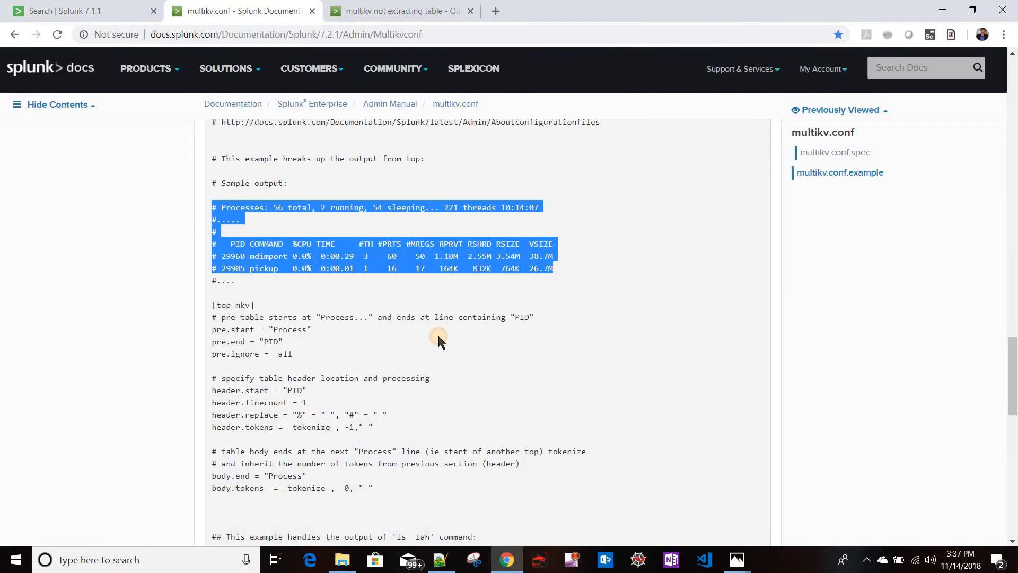
{"action": "left_click", "coordinate": [439, 340]}
{"action": "scroll", "coordinate": [439, 339], "scroll_direction": "up", "scroll_amount": 15}
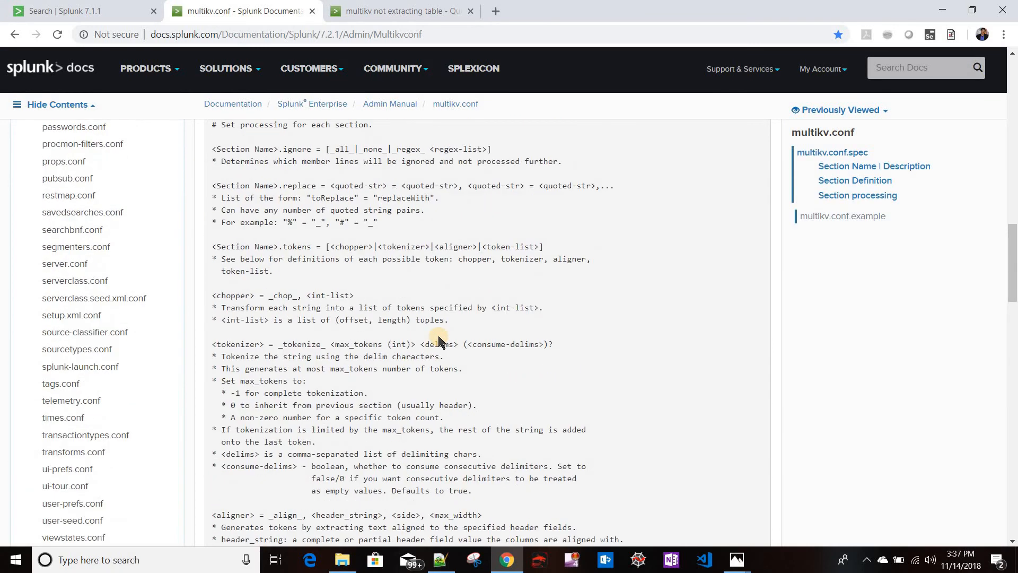
{"action": "scroll", "coordinate": [439, 339], "scroll_direction": "up", "scroll_amount": 9}
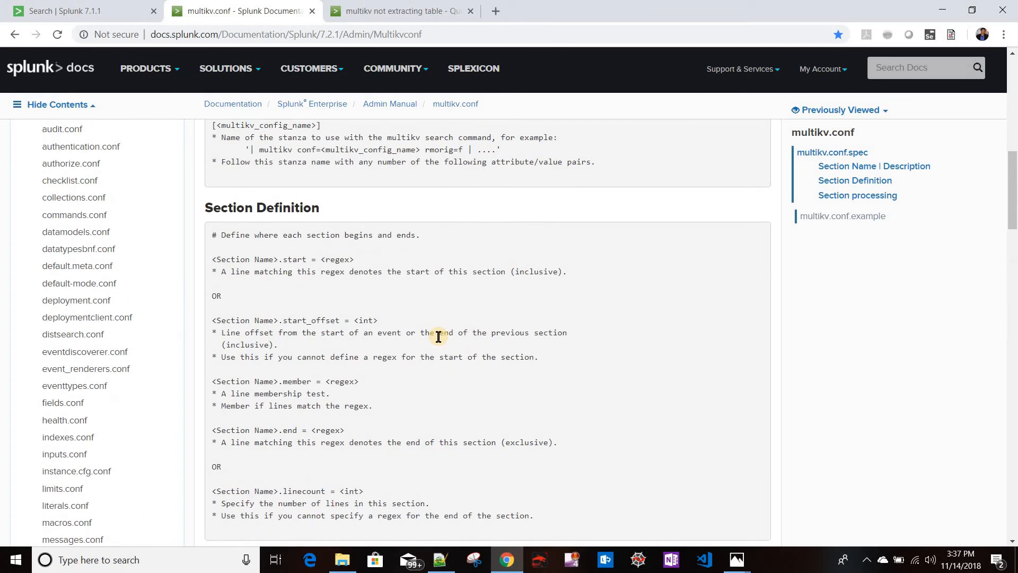
{"action": "scroll", "coordinate": [438, 337], "scroll_direction": "up", "scroll_amount": 4}
{"action": "scroll", "coordinate": [439, 339], "scroll_direction": "up", "scroll_amount": 5}
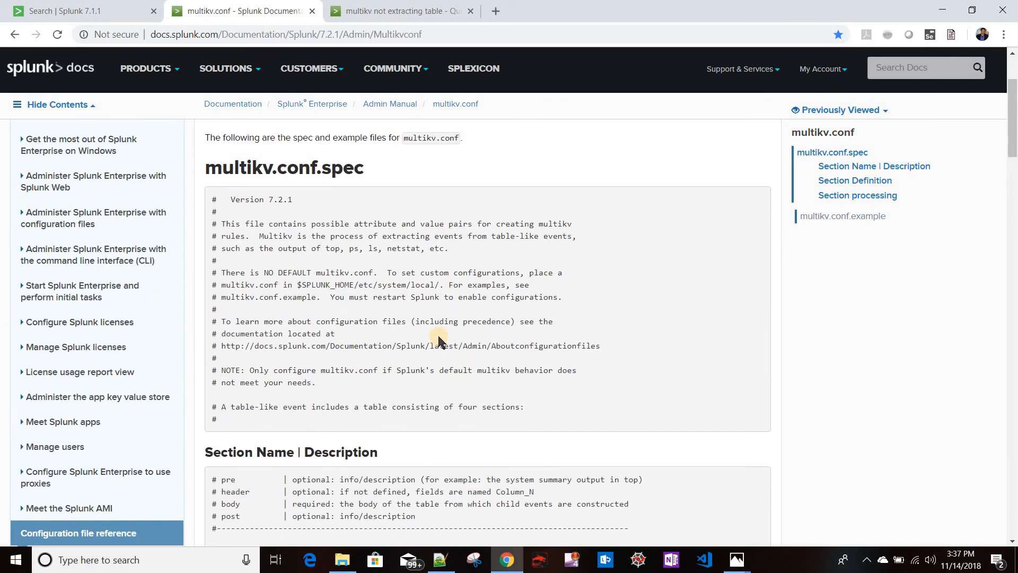
{"action": "scroll", "coordinate": [439, 339], "scroll_direction": "down", "scroll_amount": 3}
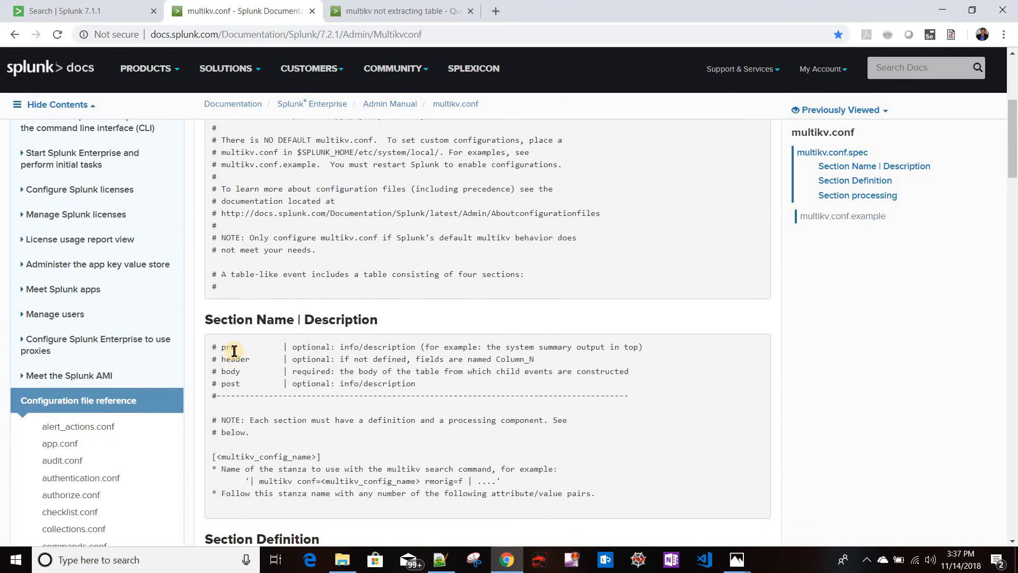
{"action": "left_click_drag", "start_coordinate": [215, 347], "coordinate": [434, 379]}
{"action": "left_click", "coordinate": [434, 379]}
Step: Copy the sample top output from multikv.conf.example and paste it into a new Notepad++ document
{"action": "scroll", "coordinate": [434, 379], "scroll_direction": "down", "scroll_amount": 5}
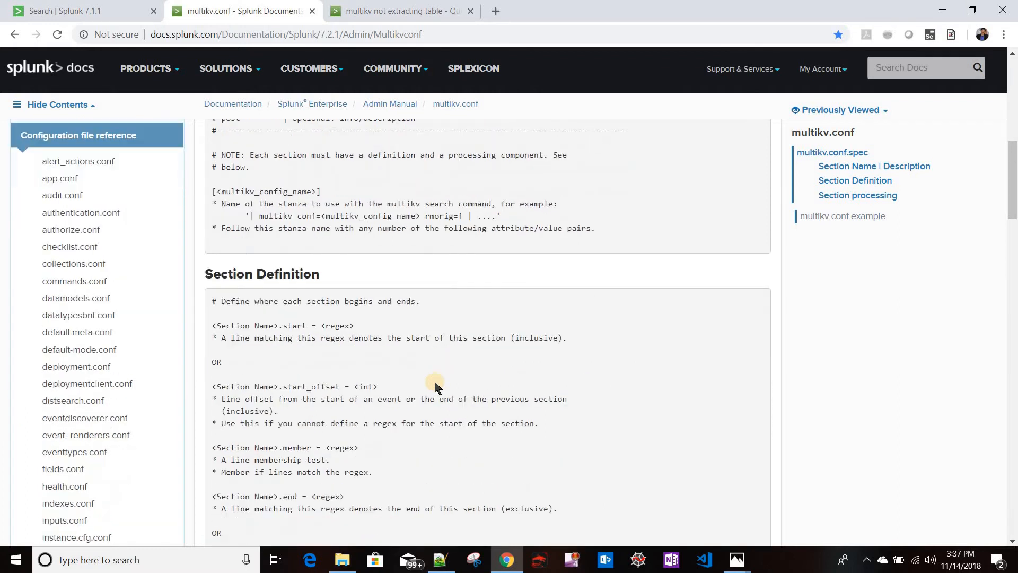
{"action": "scroll", "coordinate": [435, 382], "scroll_direction": "down", "scroll_amount": 12}
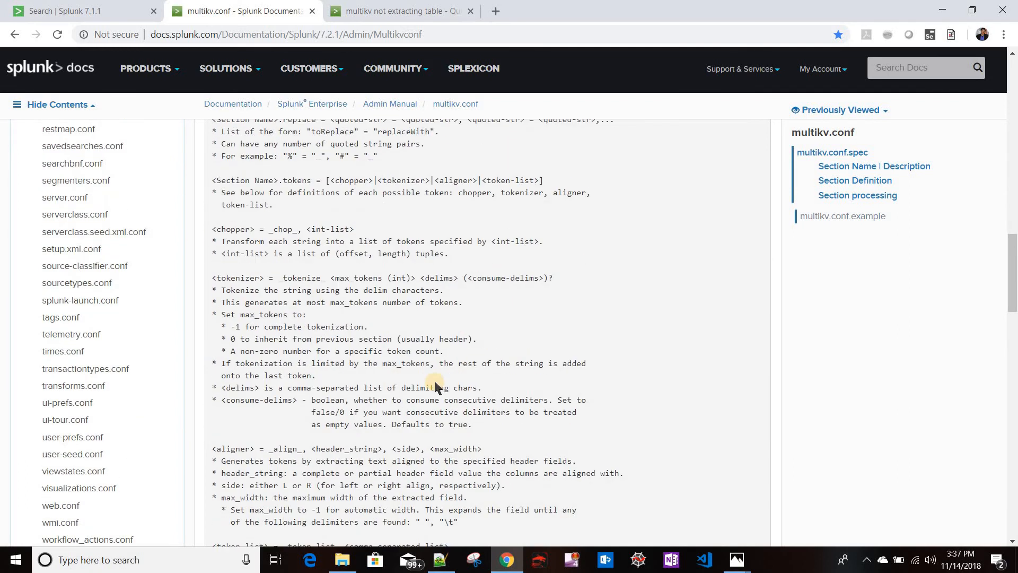
{"action": "scroll", "coordinate": [434, 379], "scroll_direction": "down", "scroll_amount": 7}
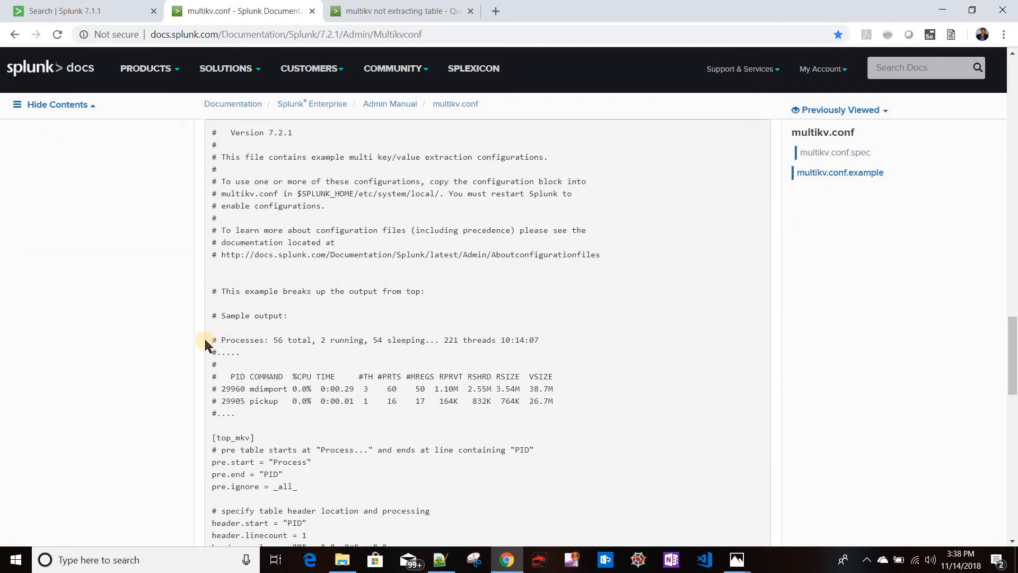
{"action": "left_click_drag", "start_coordinate": [211, 344], "coordinate": [289, 417]}
{"action": "key", "text": "ctrl+c"}
{"action": "left_click", "coordinate": [440, 560]}
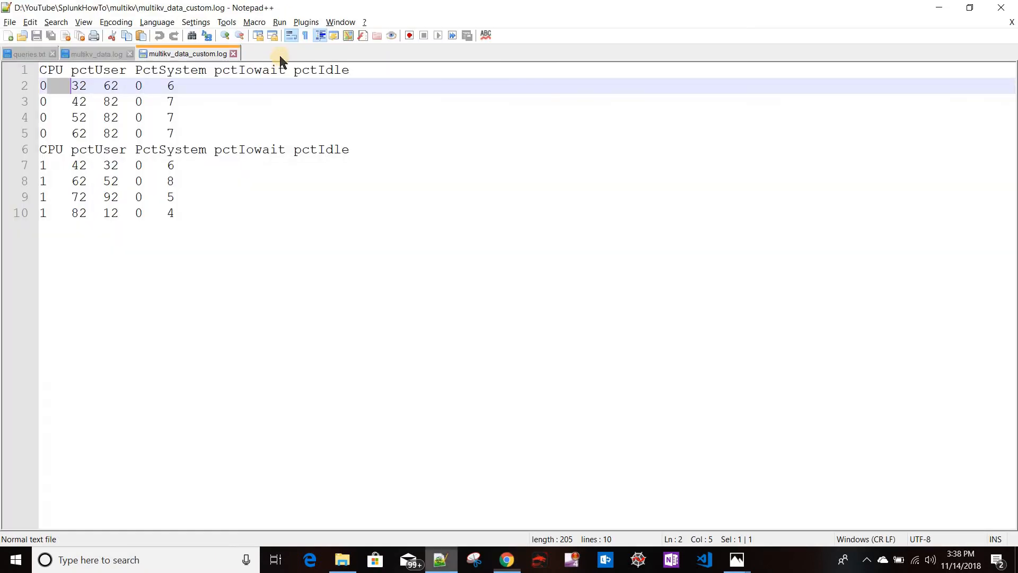
{"action": "key", "text": "ctrl+n"}
{"action": "key", "text": "ctrl+v"}
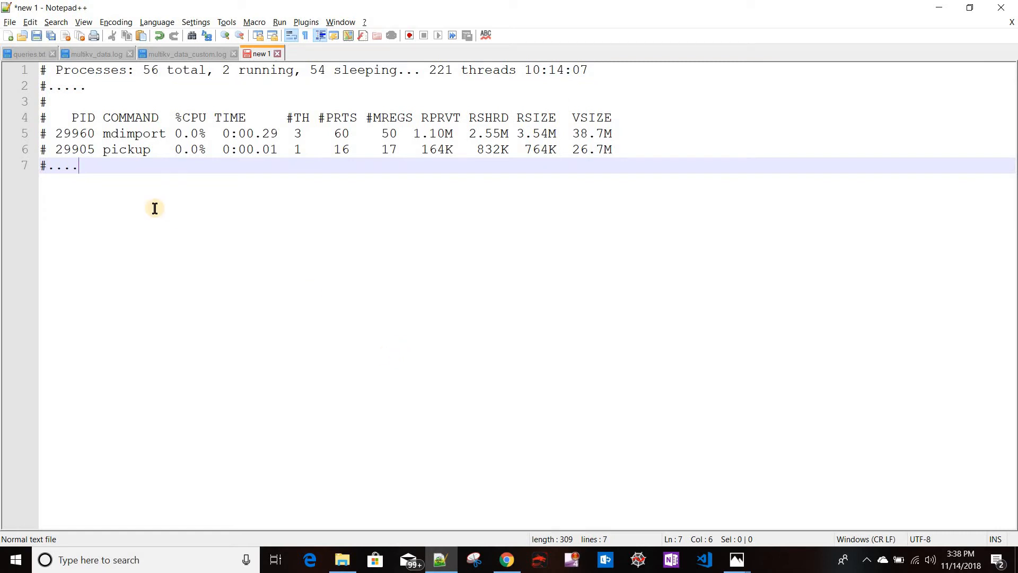
Step: Highlight lines 1 to 3 above the table header in the pasted sample to point out the pre section
{"action": "left_click_drag", "start_coordinate": [80, 85], "coordinate": [23, 70]}
{"action": "left_click", "coordinate": [138, 101]}
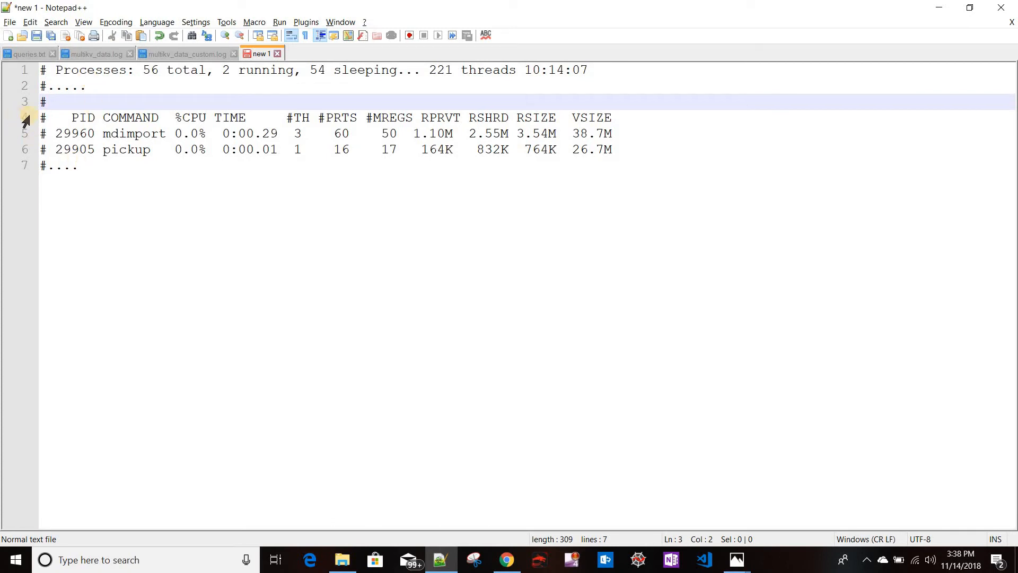
{"action": "left_click_drag", "start_coordinate": [43, 115], "coordinate": [134, 157]}
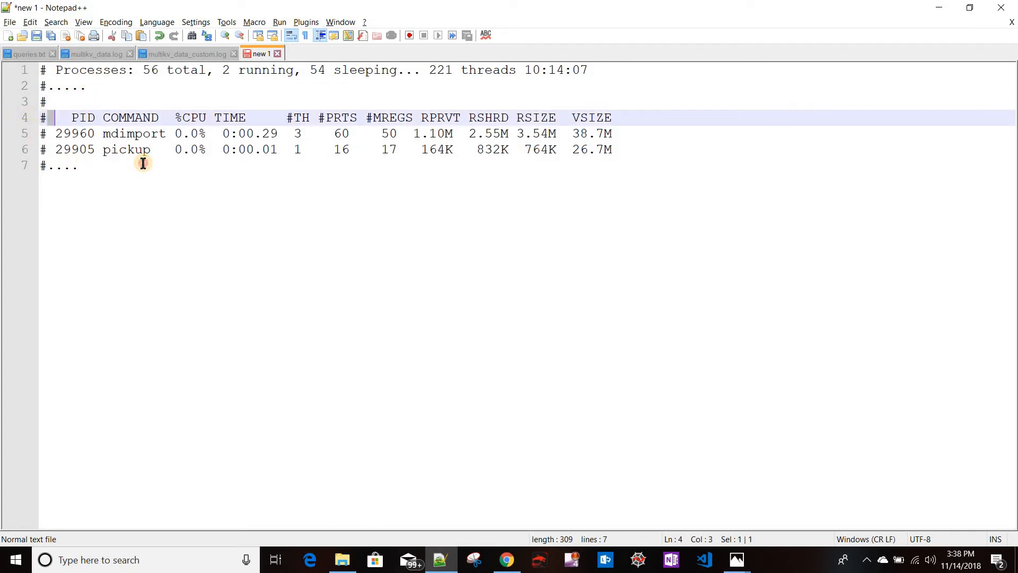
{"action": "left_click_drag", "start_coordinate": [84, 85], "coordinate": [41, 70]}
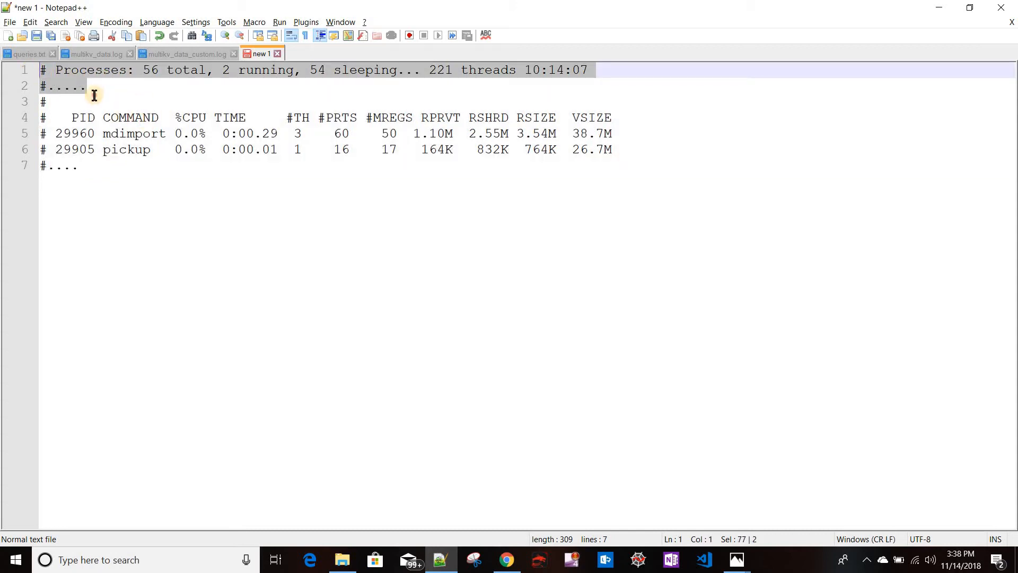
{"action": "left_click", "coordinate": [95, 70]}
{"action": "left_click_drag", "start_coordinate": [49, 101], "coordinate": [24, 73]}
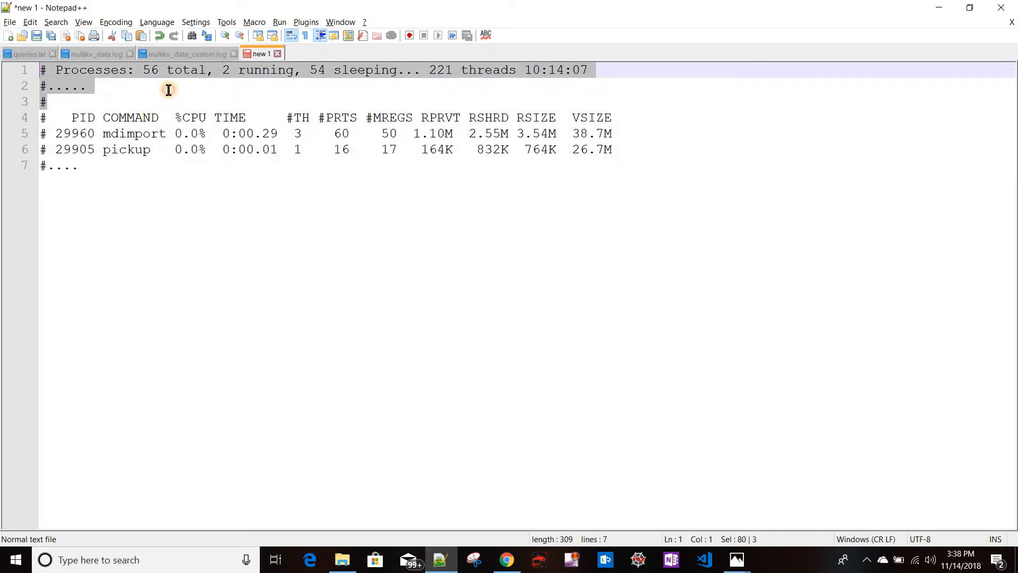
{"action": "left_click", "coordinate": [97, 92]}
{"action": "left_click_drag", "start_coordinate": [91, 102], "coordinate": [16, 66]}
{"action": "left_click", "coordinate": [19, 72]}
Step: Highlight the table's header and data rows on lines 4 to 6, and the sample from line 7 back up to the beginning
{"action": "left_click_drag", "start_coordinate": [42, 117], "coordinate": [613, 151]}
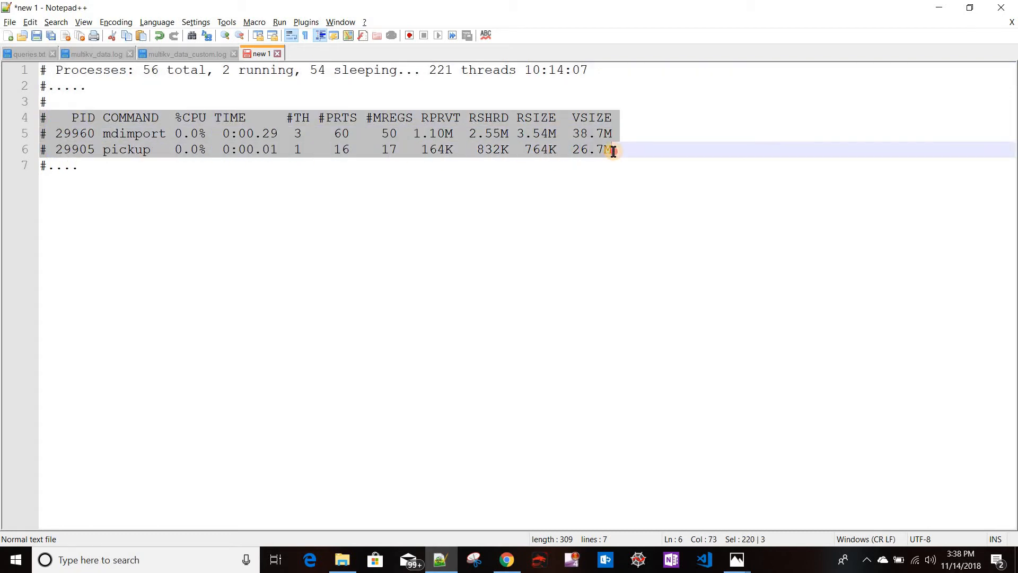
{"action": "left_click", "coordinate": [85, 166]}
{"action": "left_click", "coordinate": [19, 63], "text": "shift"}
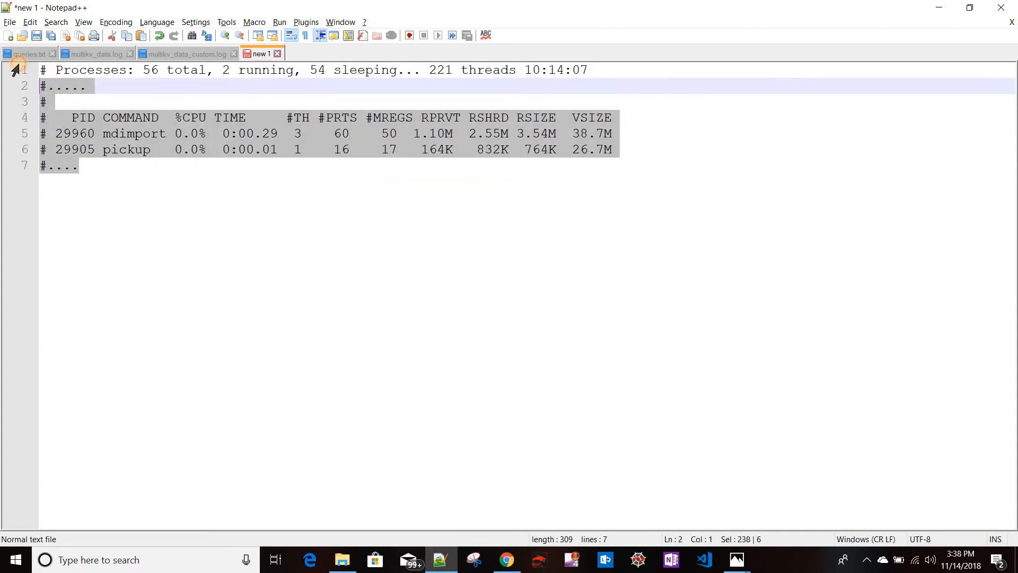
Step: Paste a second copy of the sample top output below the first, separated by a blank line, and highlight the copy
{"action": "key", "text": "ctrl+c"}
{"action": "left_click", "coordinate": [106, 168]}
{"action": "key", "text": "Return"}
{"action": "key", "text": "Return"}
{"action": "key", "text": "ctrl+v"}
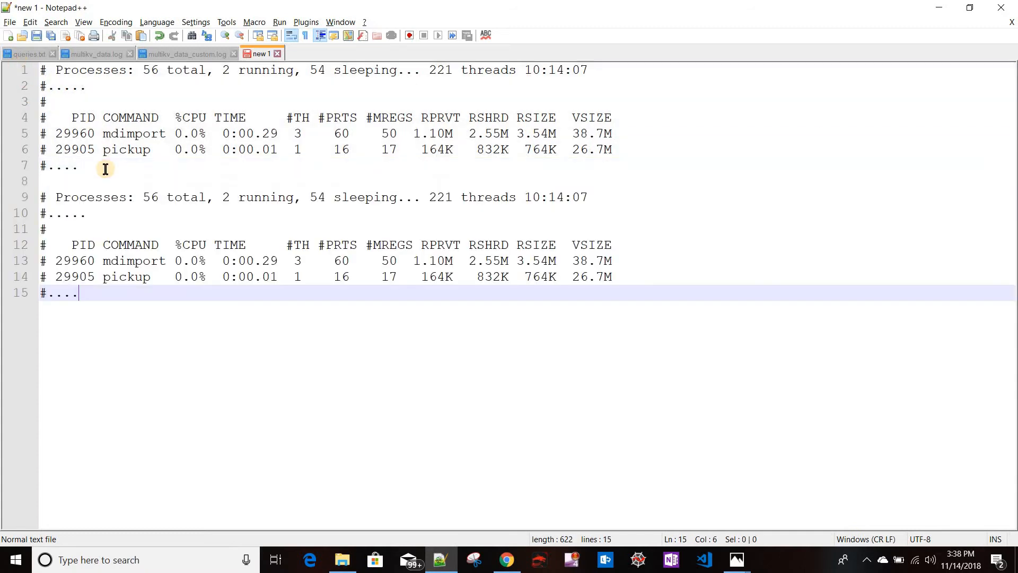
{"action": "left_click", "coordinate": [44, 183]}
{"action": "left_click", "coordinate": [134, 329], "text": "shift"}
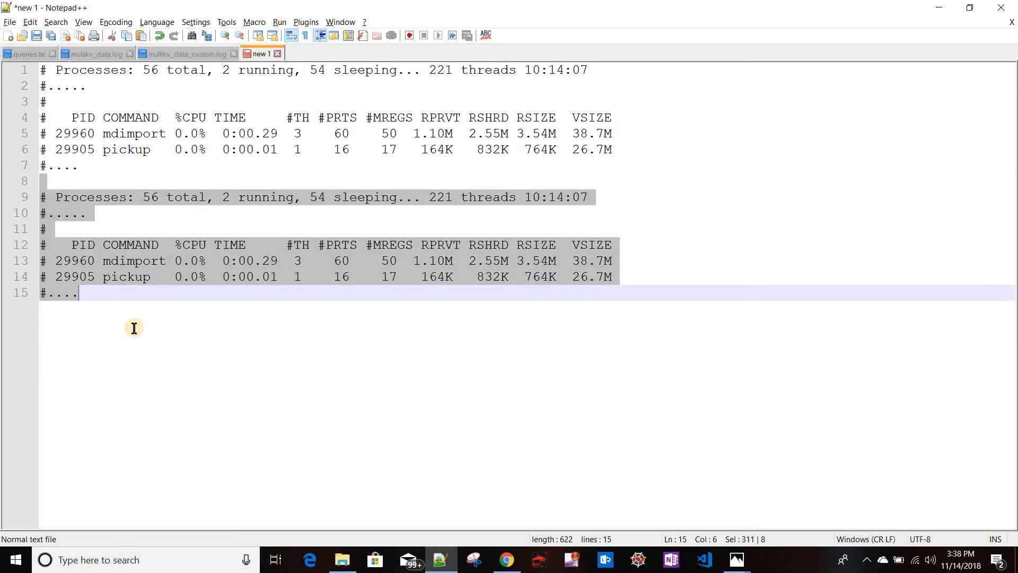
{"action": "left_click", "coordinate": [134, 328]}
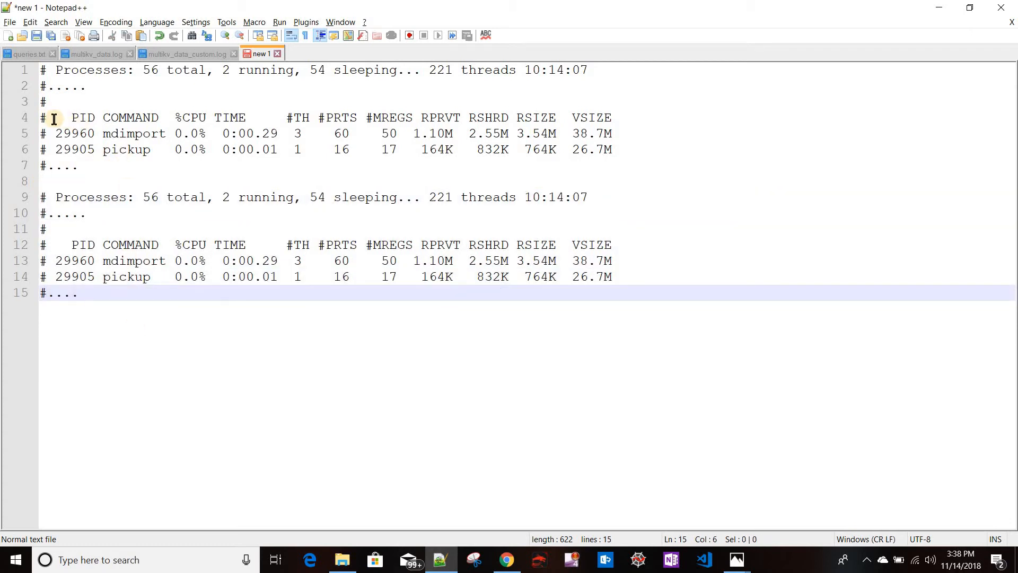
Step: Highlight the column header on line 4, then the two data rows on lines 5 and 6 of the first sample
{"action": "left_click_drag", "start_coordinate": [52, 118], "coordinate": [619, 117]}
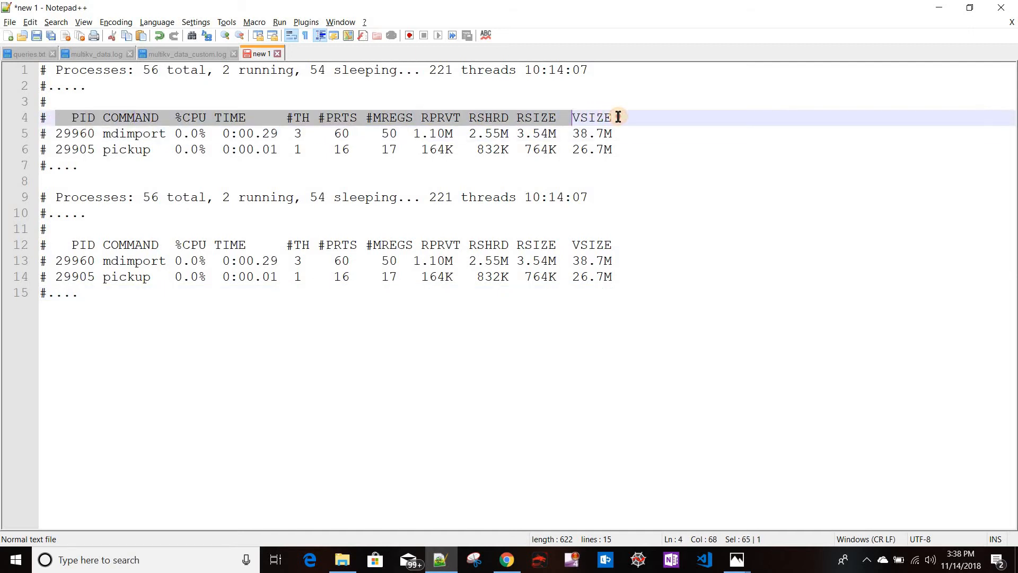
{"action": "left_click", "coordinate": [53, 133]}
{"action": "left_click_drag", "start_coordinate": [578, 158], "coordinate": [616, 152]}
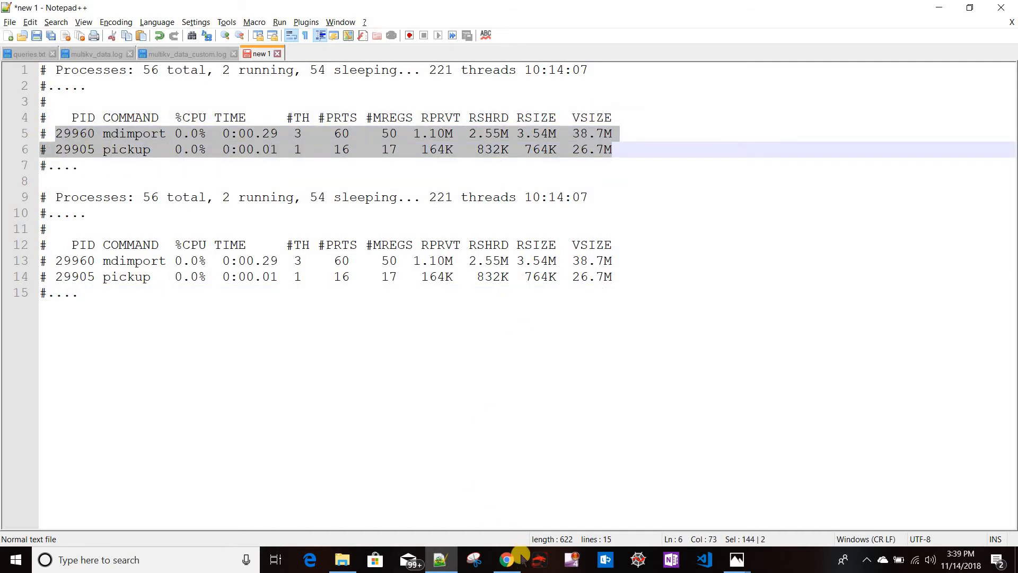
Step: Highlight the pre entry under Section Name | Description in the Chrome documentation, and point out the matching lines above the header in Notepad++
{"action": "key", "text": "alt+Tab"}
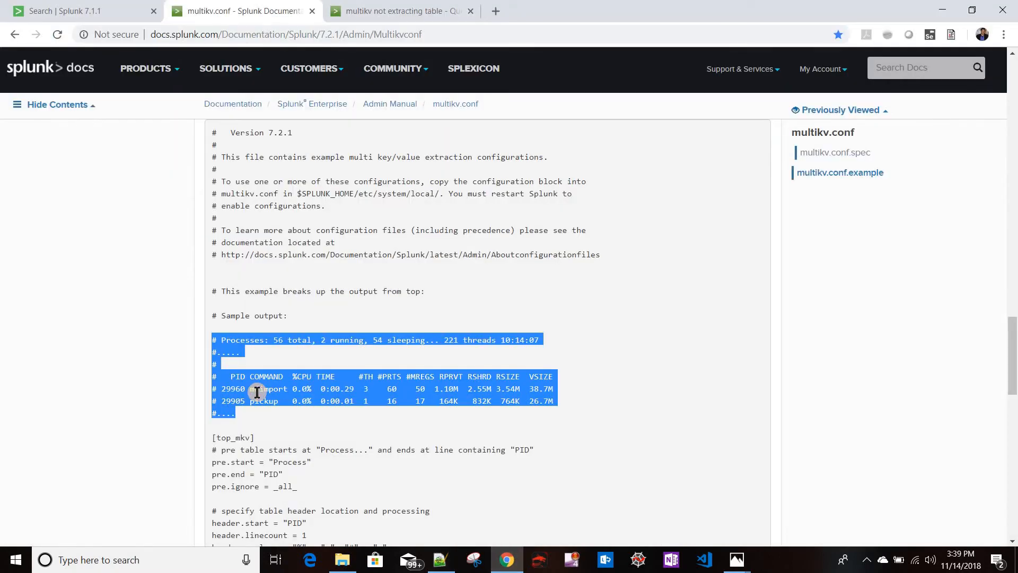
{"action": "left_click", "coordinate": [257, 386]}
{"action": "scroll", "coordinate": [257, 384], "scroll_direction": "up", "scroll_amount": 2}
{"action": "scroll", "coordinate": [256, 384], "scroll_direction": "up", "scroll_amount": 15}
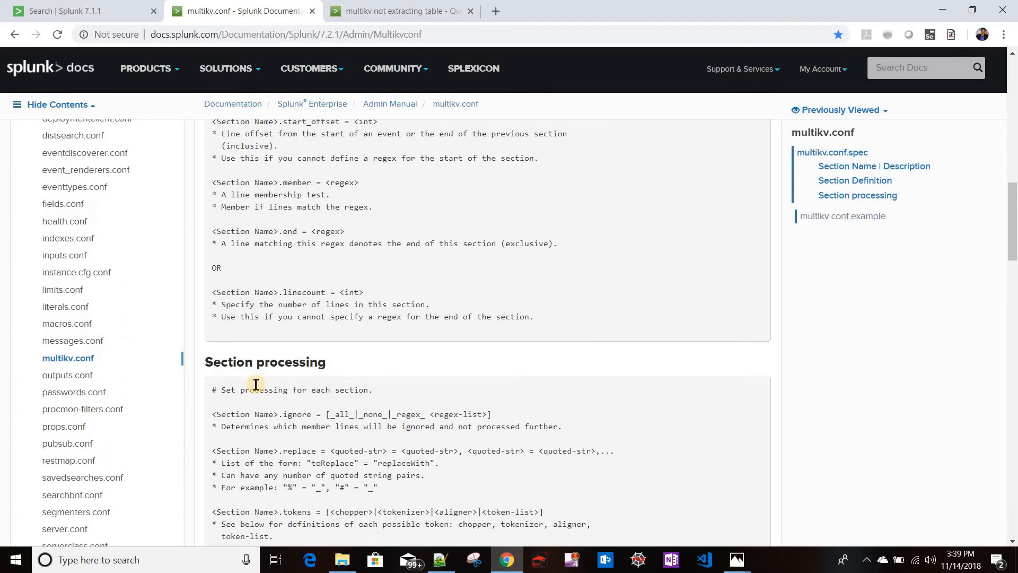
{"action": "scroll", "coordinate": [233, 291], "scroll_direction": "up", "scroll_amount": 3}
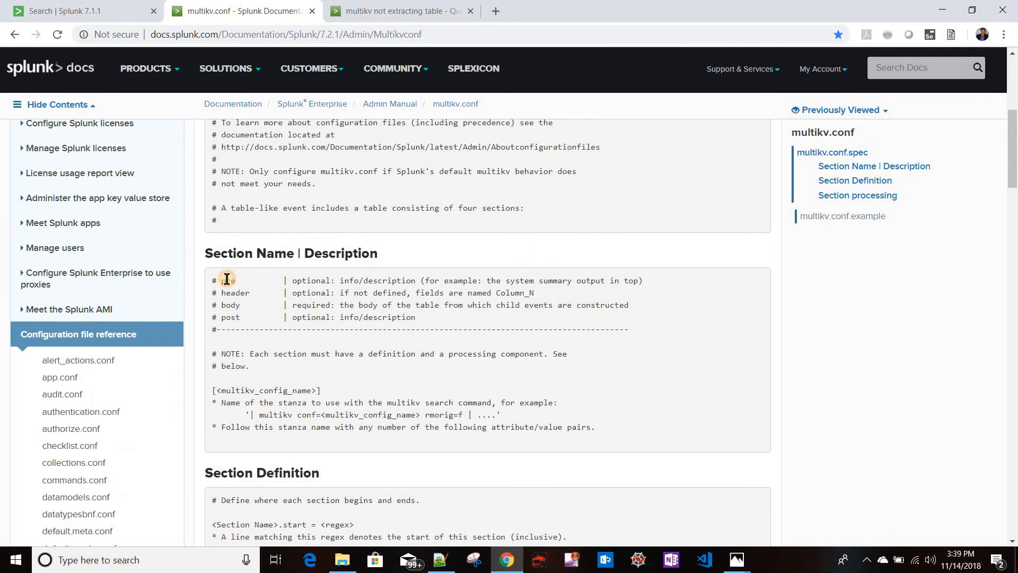
{"action": "double_click", "coordinate": [227, 279]}
{"action": "key", "text": "alt+Tab"}
{"action": "left_click", "coordinate": [72, 97]}
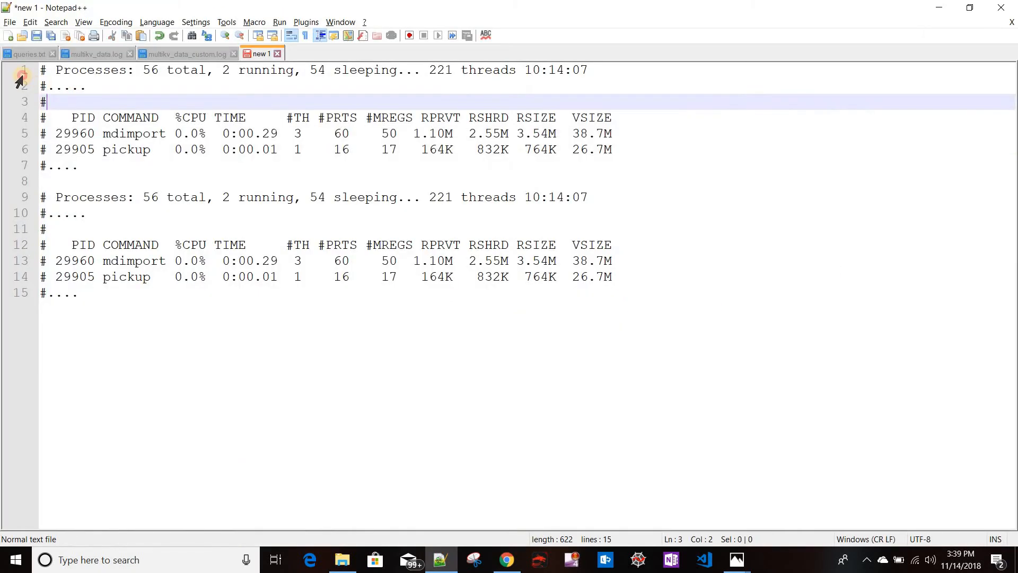
{"action": "left_click_drag", "start_coordinate": [20, 79], "coordinate": [23, 74]}
Step: Highlight the header entry in the Chrome documentation and the matching column header row on line 4 in Notepad++
{"action": "key", "text": "alt+Tab"}
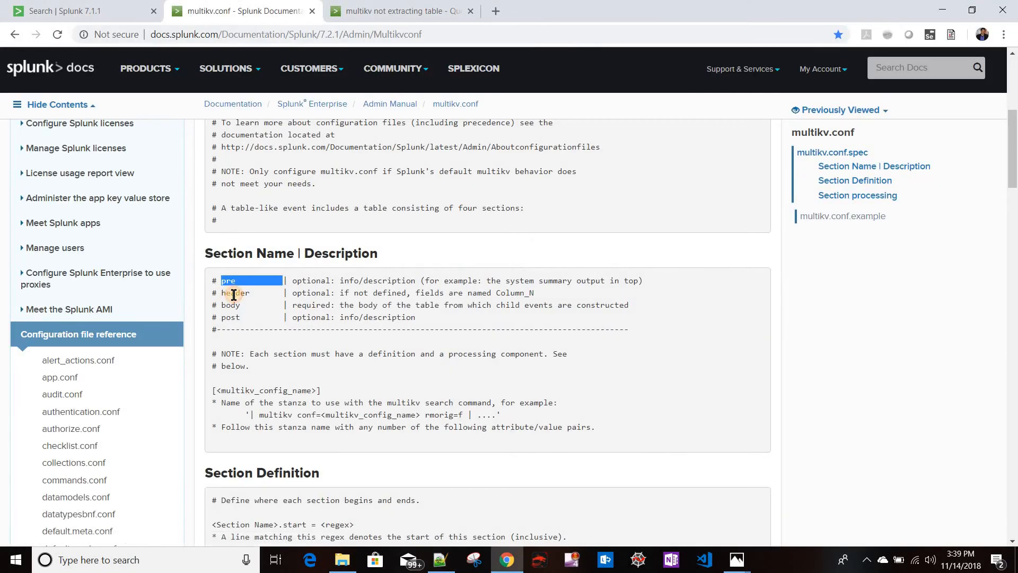
{"action": "key", "text": "alt+Tab"}
{"action": "left_click_drag", "start_coordinate": [63, 118], "coordinate": [261, 118]}
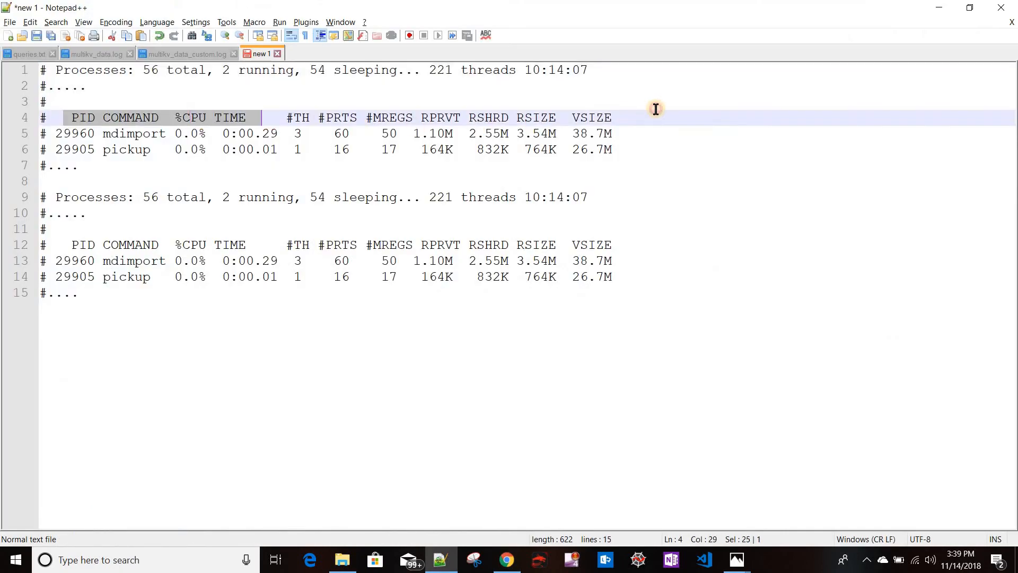
{"action": "left_click_drag", "start_coordinate": [656, 110], "coordinate": [669, 121]}
Step: Match the documentation's body entry to the data rows on lines 5 and 6 in Notepad++, and its post entry to the lines below them
{"action": "key", "text": "alt+Tab"}
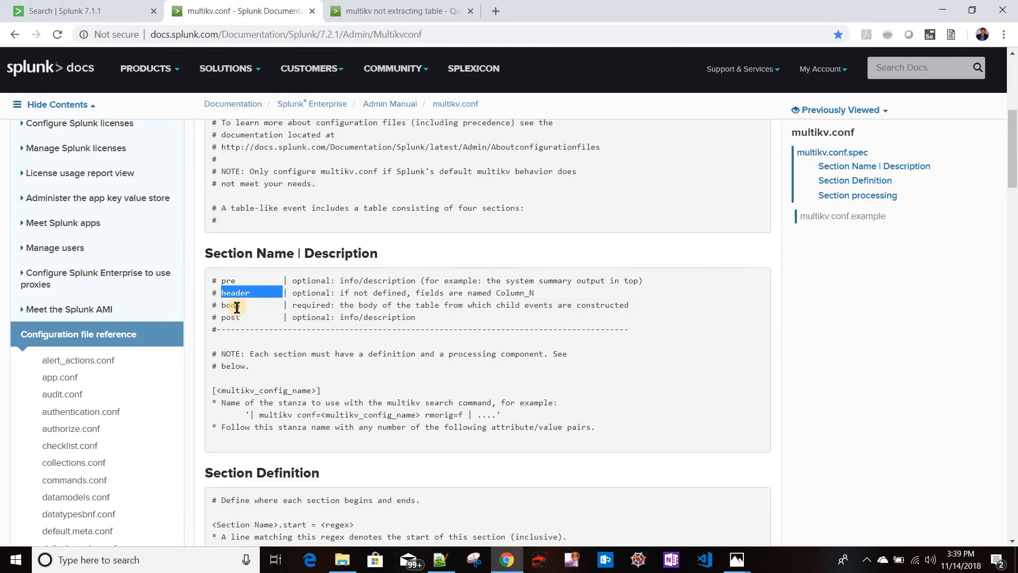
{"action": "key", "text": "alt+Tab"}
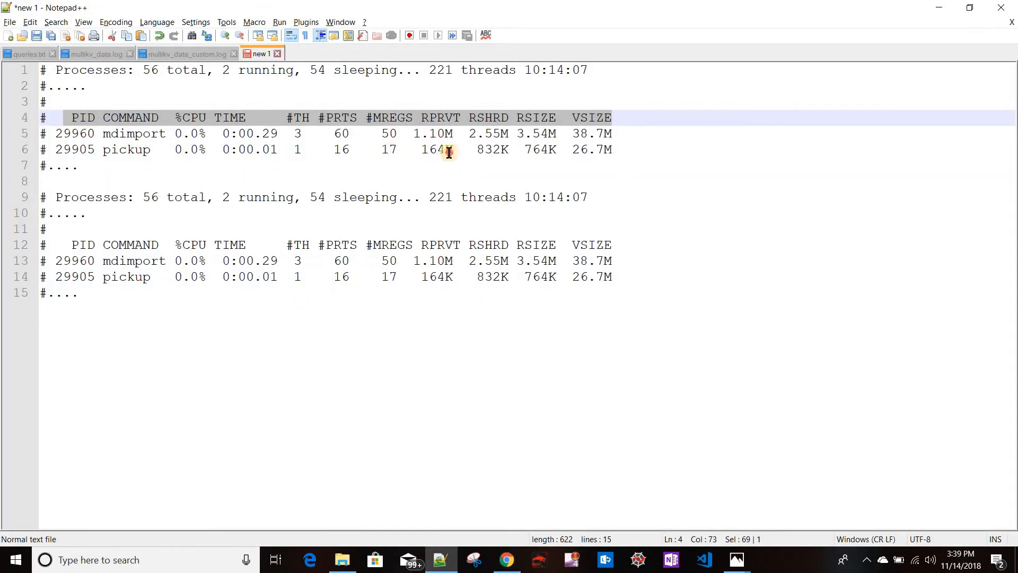
{"action": "left_click_drag", "start_coordinate": [40, 133], "coordinate": [643, 154]}
{"action": "key", "text": "alt+Tab"}
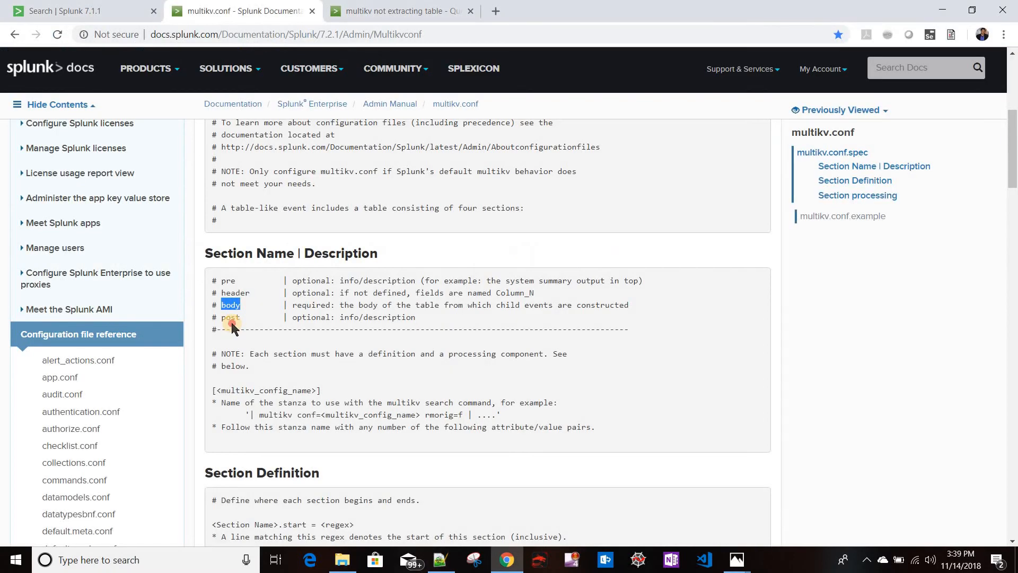
{"action": "key", "text": "alt+Tab"}
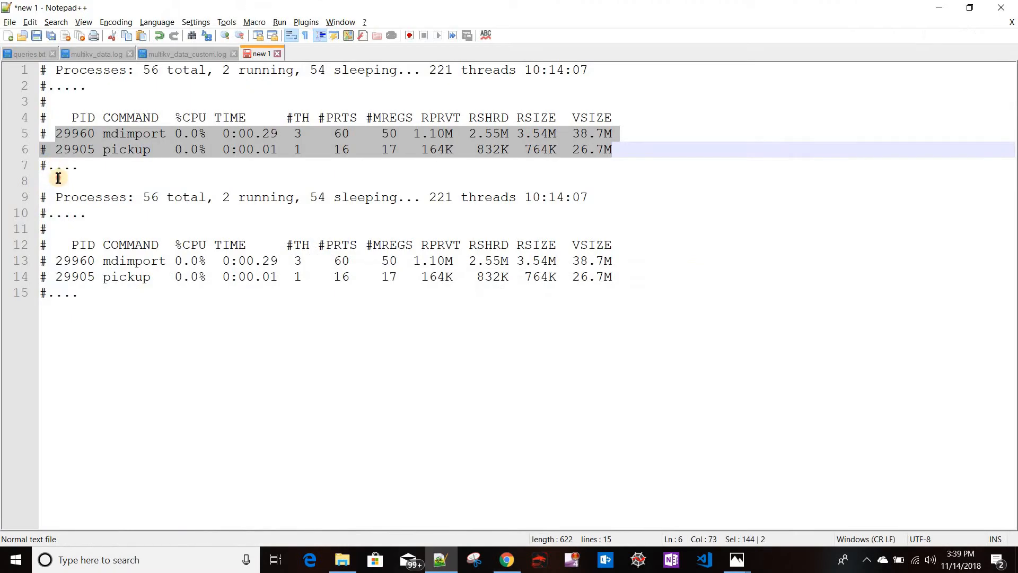
{"action": "left_click_drag", "start_coordinate": [55, 166], "coordinate": [53, 200]}
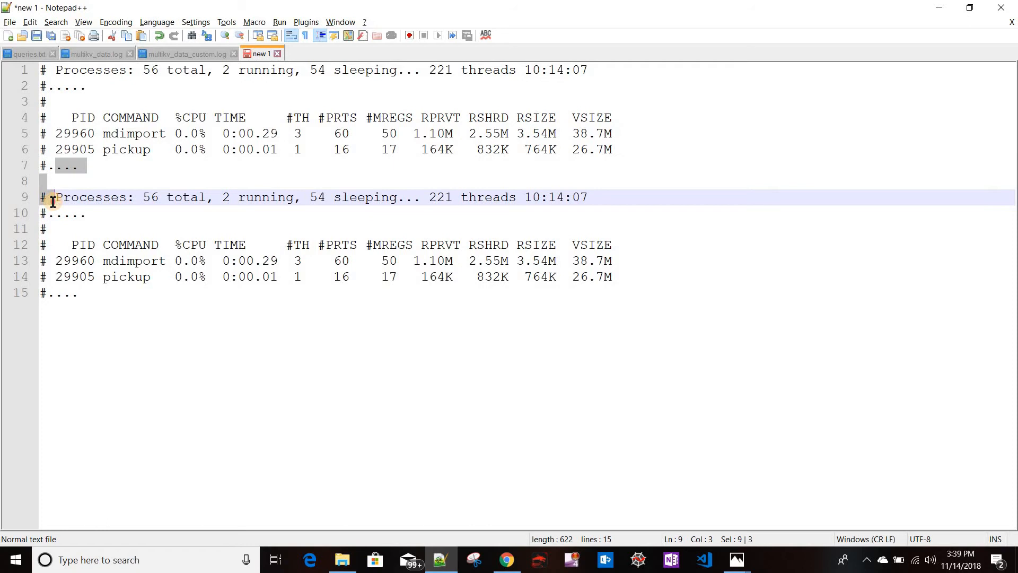
Step: Return to the documentation in Chrome, highlight the header entry, and examine Section Definition, highlighting the start attribute
{"action": "key", "text": "alt+Tab"}
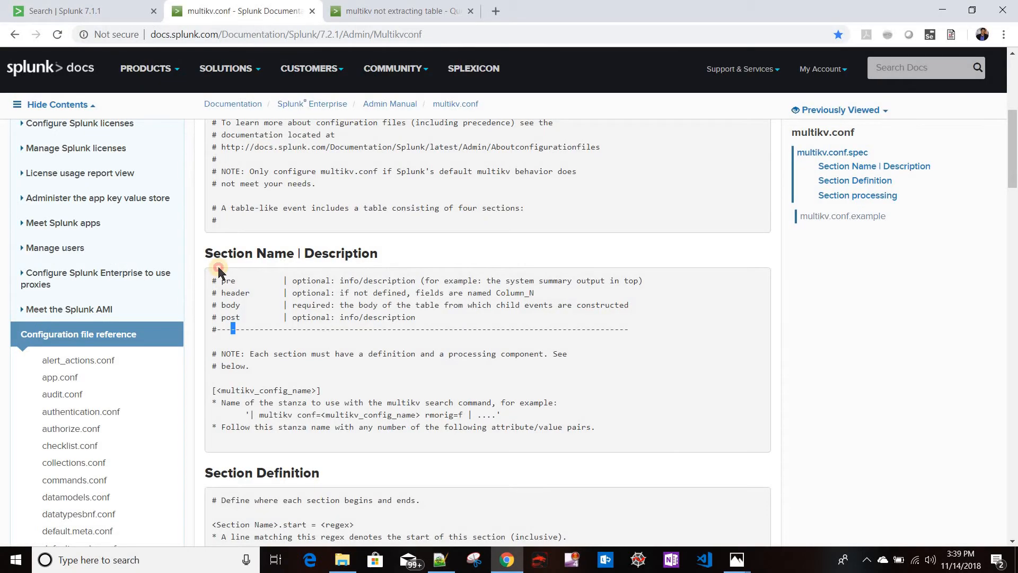
{"action": "double_click", "coordinate": [236, 293]}
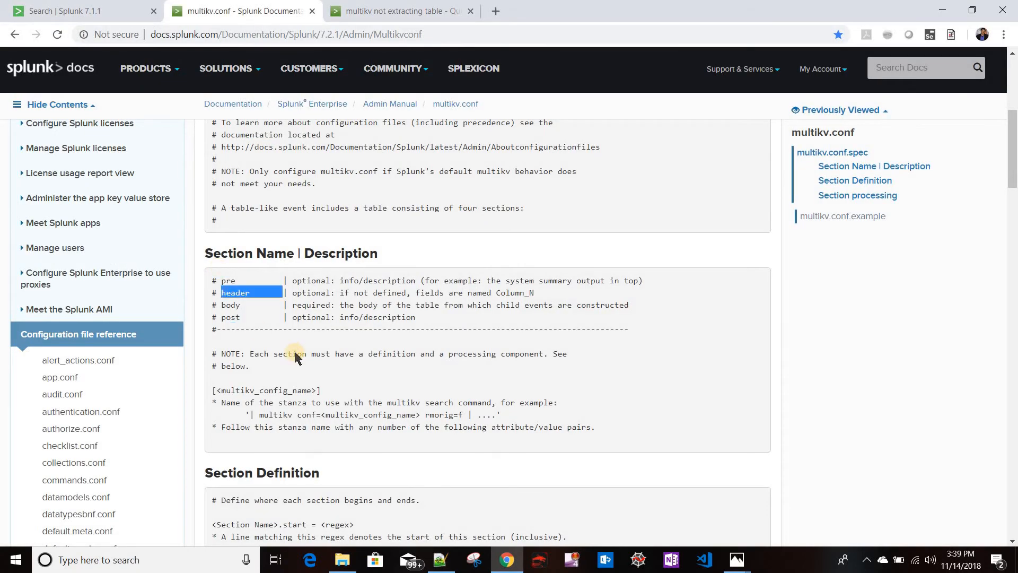
{"action": "scroll", "coordinate": [296, 353], "scroll_direction": "down", "scroll_amount": 5}
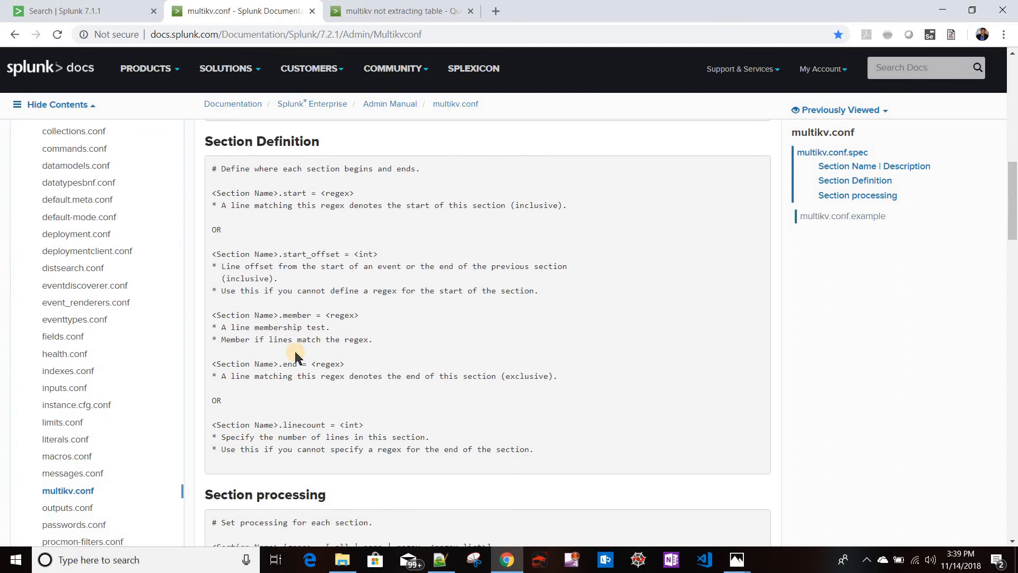
{"action": "scroll", "coordinate": [295, 359], "scroll_direction": "down", "scroll_amount": 2}
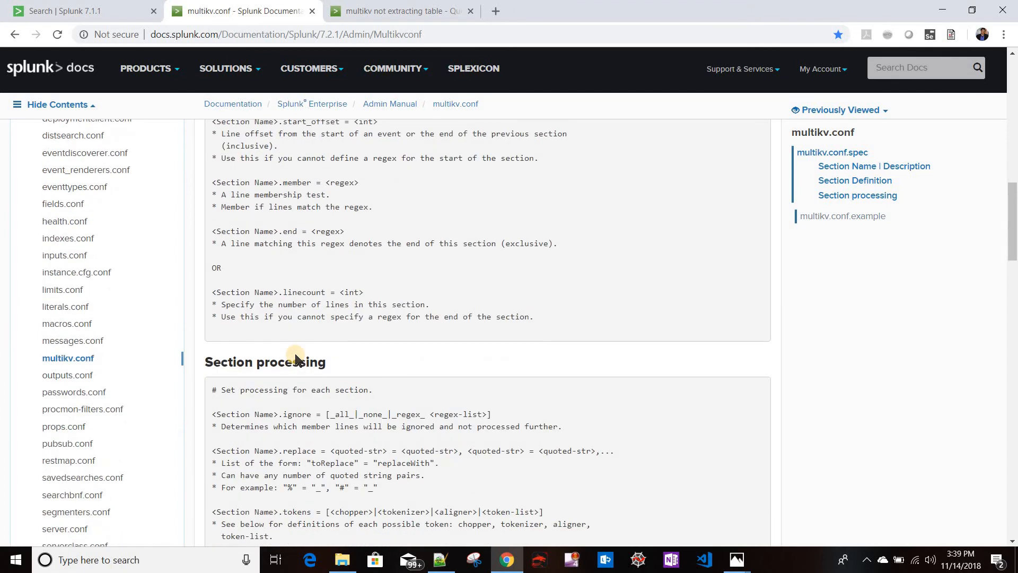
{"action": "scroll", "coordinate": [295, 353], "scroll_direction": "down", "scroll_amount": 1}
{"action": "scroll", "coordinate": [295, 352], "scroll_direction": "up", "scroll_amount": 3}
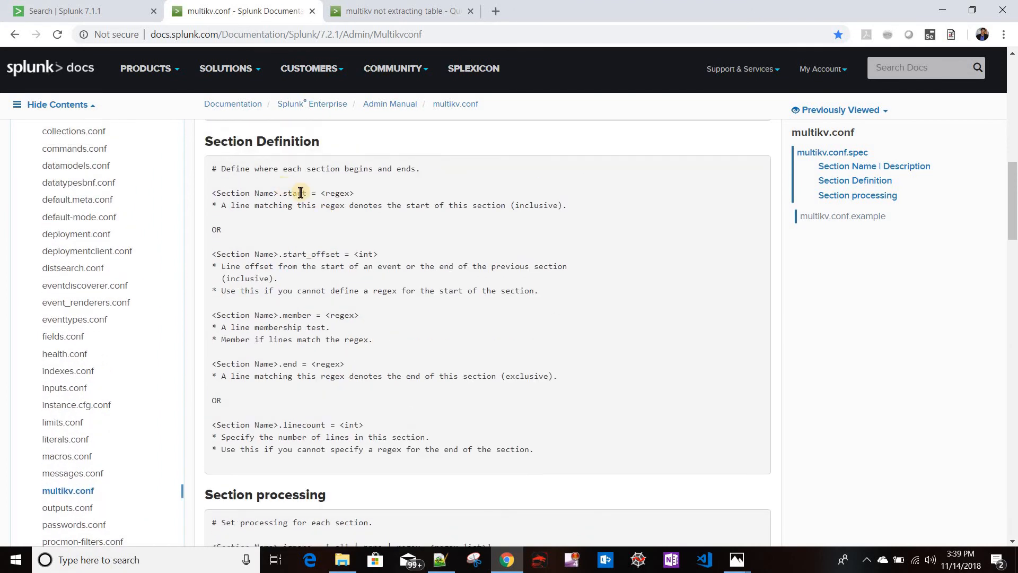
{"action": "double_click", "coordinate": [300, 192]}
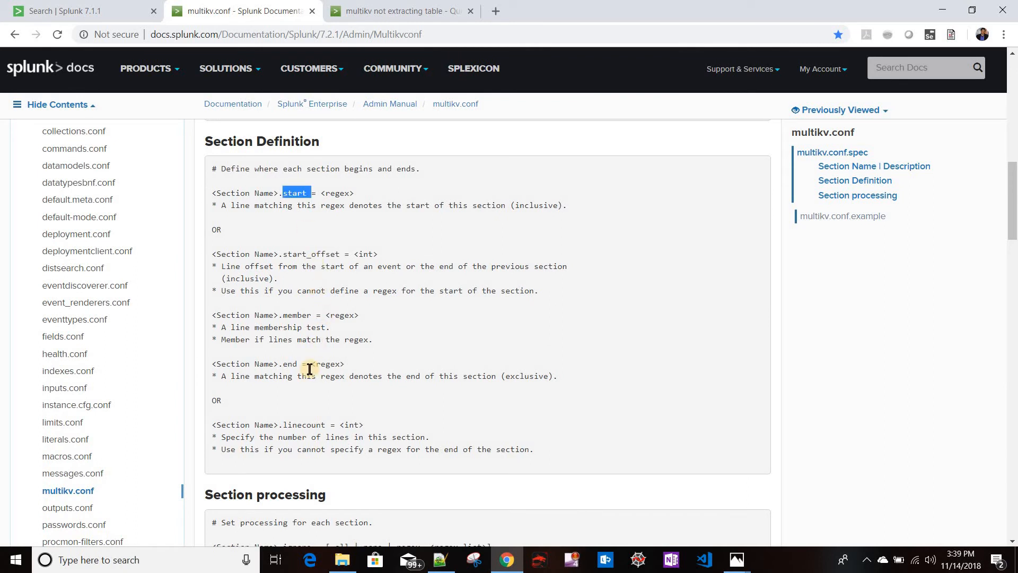
Step: Examine the Section processing attributes, highlighting ignore and replace and reading on to the tokens definitions
{"action": "scroll", "coordinate": [309, 368], "scroll_direction": "down", "scroll_amount": 5}
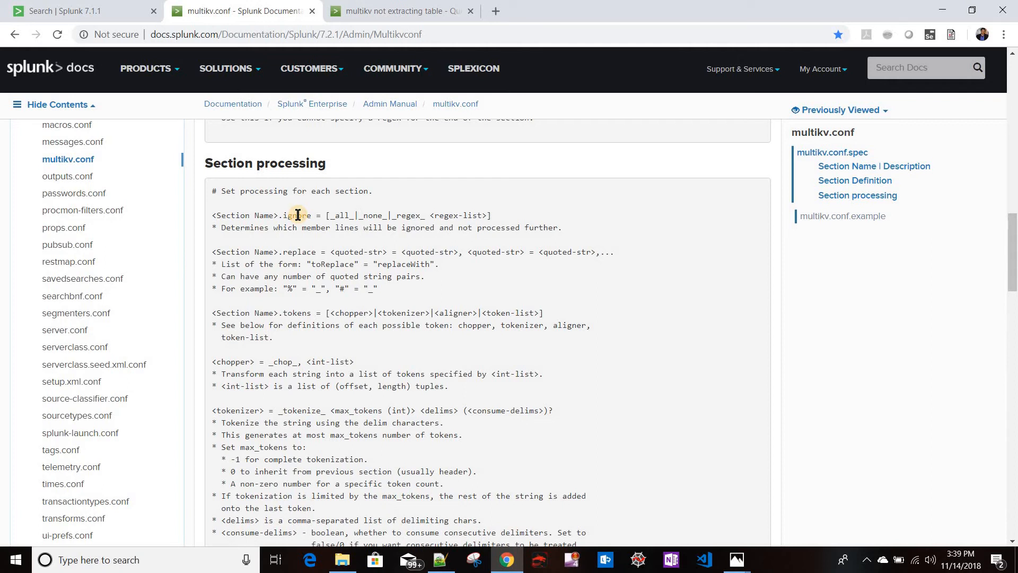
{"action": "double_click", "coordinate": [299, 214]}
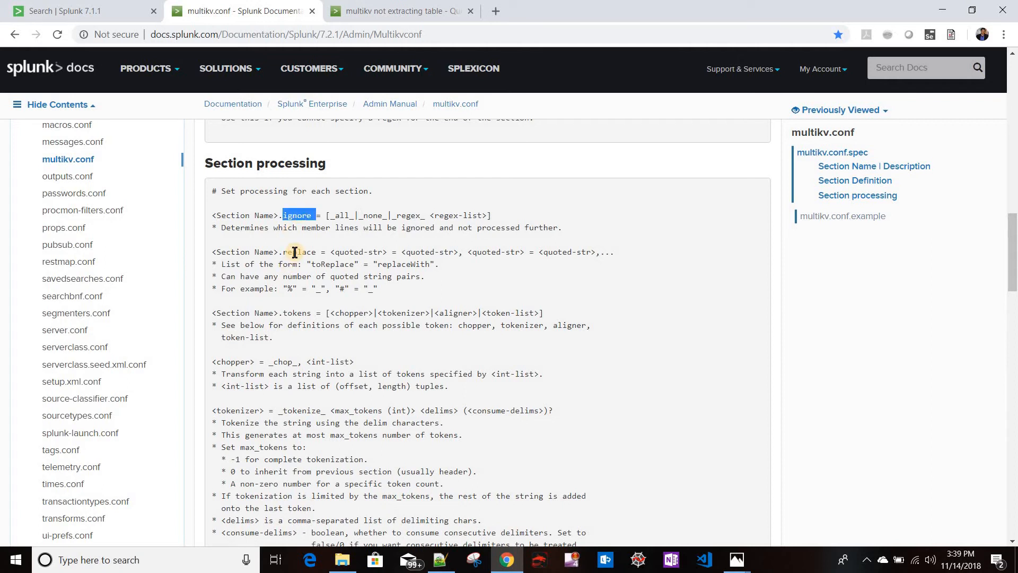
{"action": "double_click", "coordinate": [295, 252]}
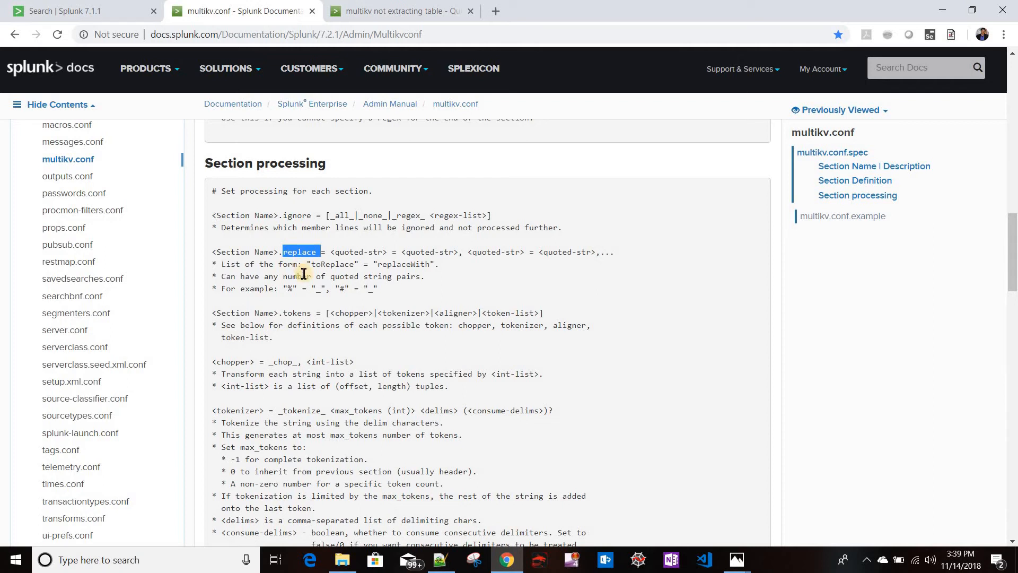
{"action": "scroll", "coordinate": [304, 273], "scroll_direction": "down", "scroll_amount": 3}
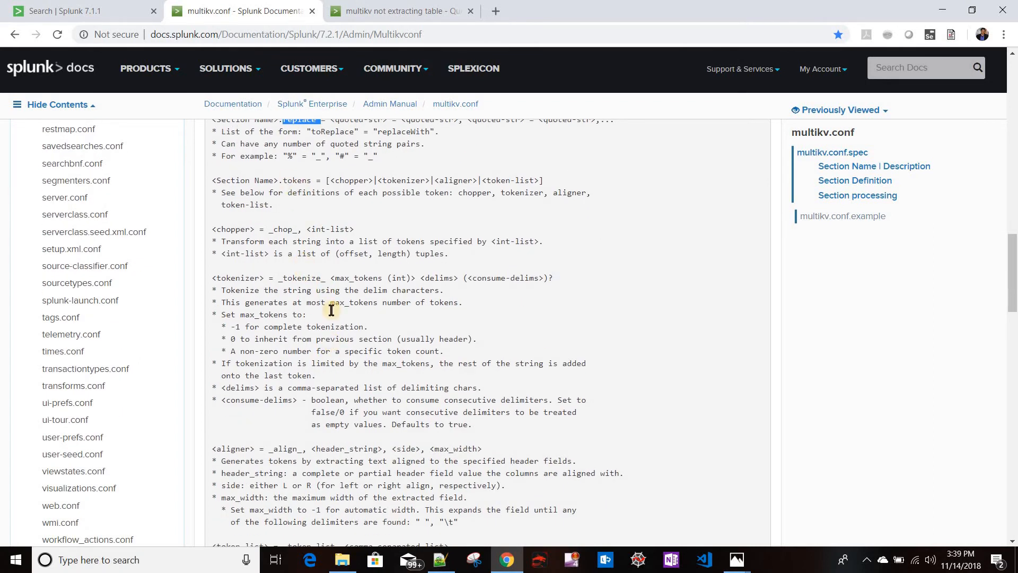
Step: Switch to Notepad++ and highlight the header row on line 4, then the data values on lines 5 and 6
{"action": "key", "text": "alt+Tab"}
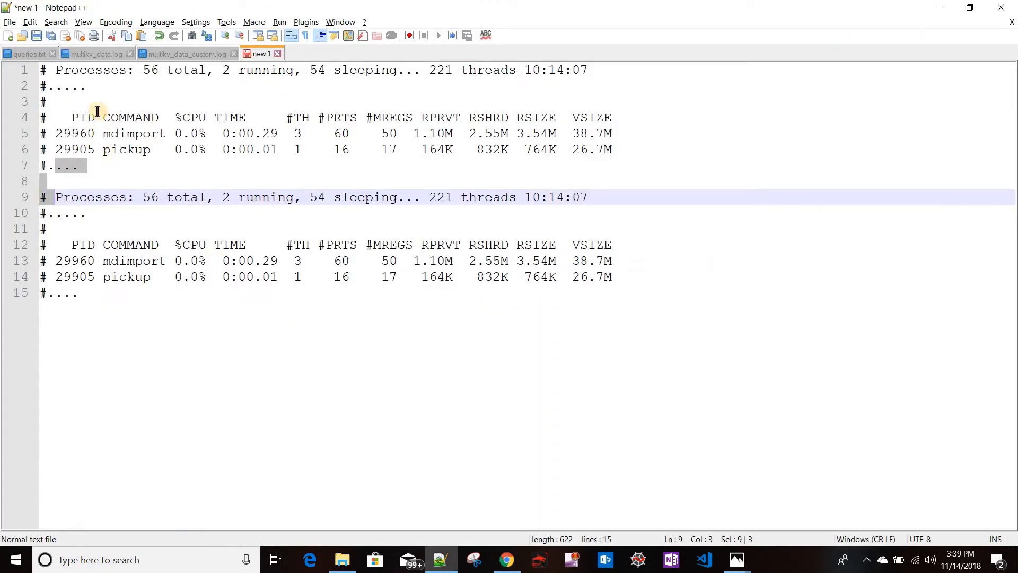
{"action": "left_click", "coordinate": [98, 115]}
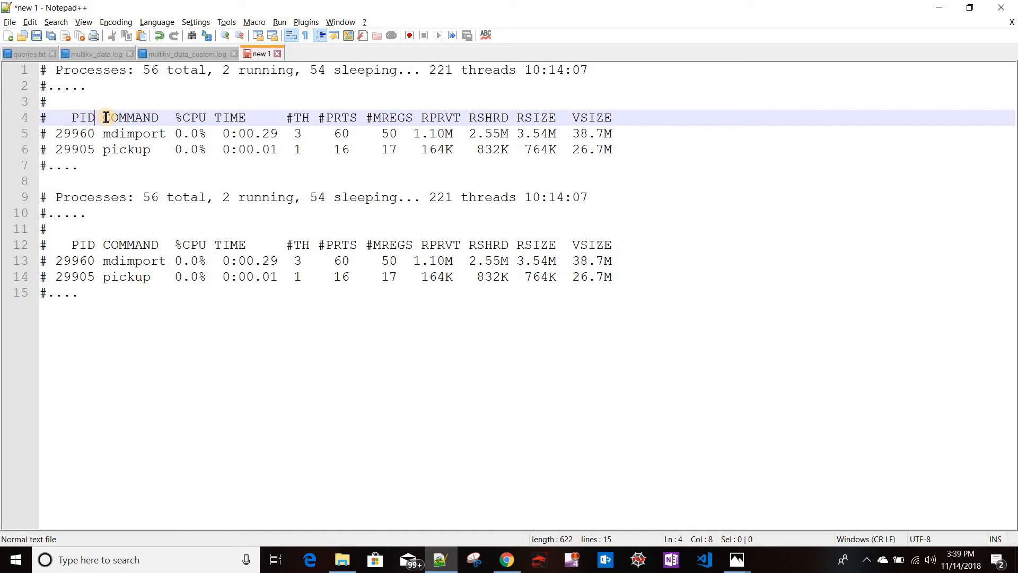
{"action": "left_click", "coordinate": [106, 117], "text": "shift"}
{"action": "left_click_drag", "start_coordinate": [59, 122], "coordinate": [446, 141]}
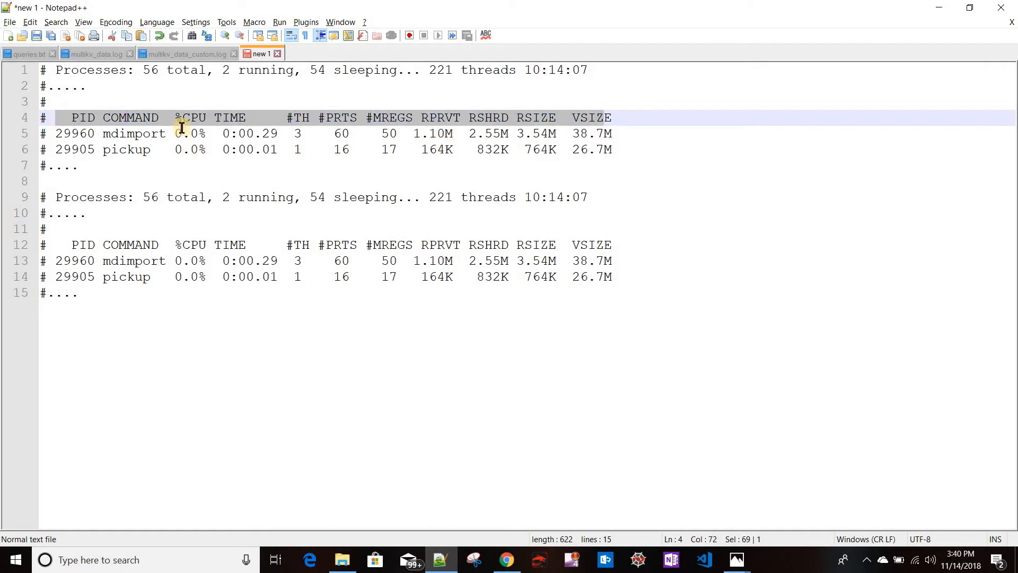
{"action": "left_click_drag", "start_coordinate": [183, 133], "coordinate": [656, 147]}
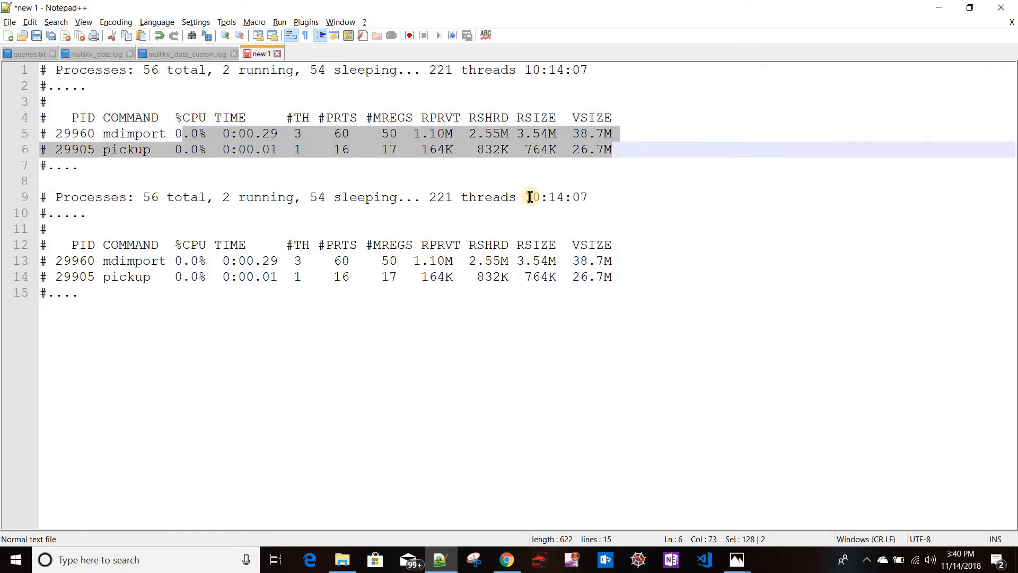
Step: Return to the documentation in Chrome and highlight _token_list_ in the token_list definition under Section processing
{"action": "key", "text": "alt+Tab"}
{"action": "scroll", "coordinate": [365, 344], "scroll_direction": "down", "scroll_amount": 1}
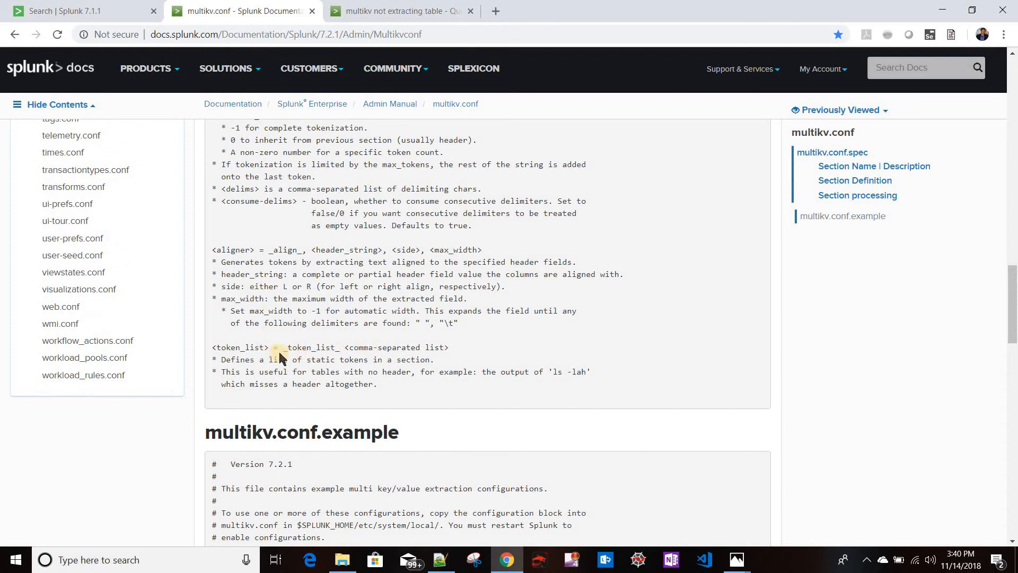
{"action": "left_click_drag", "start_coordinate": [341, 357], "coordinate": [416, 352]}
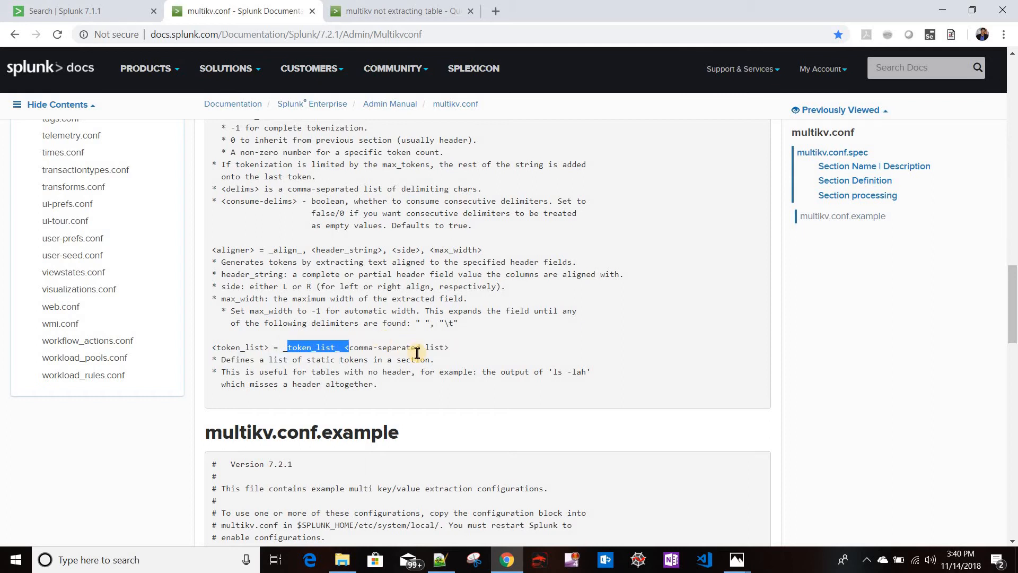
Step: Go to multikv.conf.example and highlight the sample top output from the Processes line through the data rows, above the [top_mkv] stanza
{"action": "scroll", "coordinate": [417, 353], "scroll_direction": "down", "scroll_amount": 3}
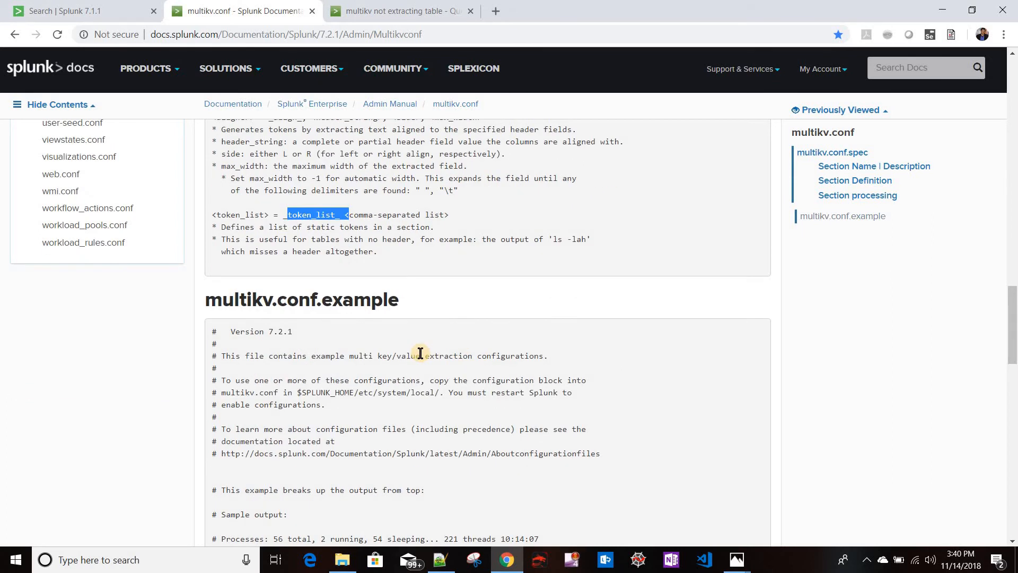
{"action": "scroll", "coordinate": [420, 353], "scroll_direction": "down", "scroll_amount": 3}
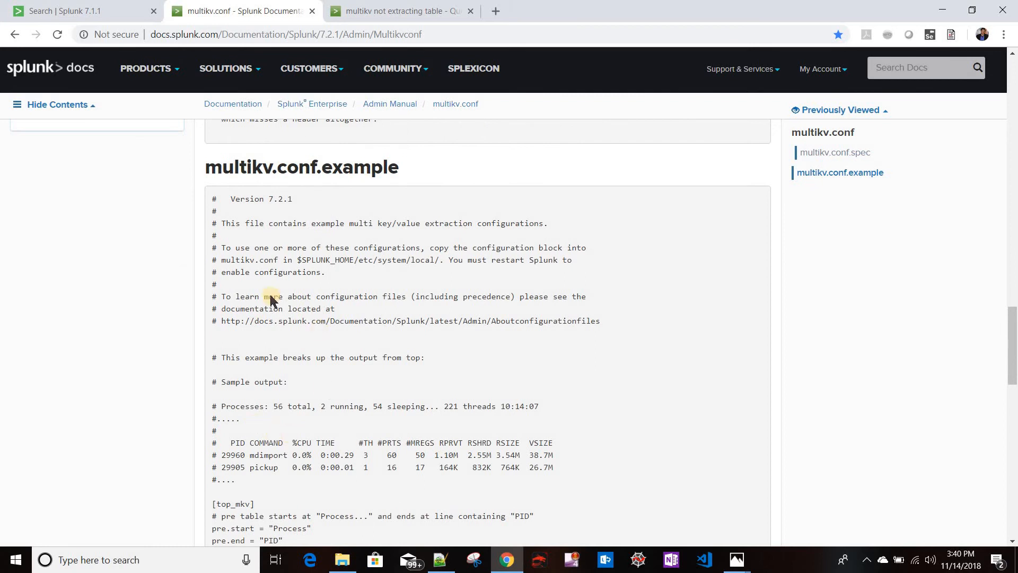
{"action": "scroll", "coordinate": [238, 275], "scroll_direction": "down", "scroll_amount": 3}
{"action": "left_click_drag", "start_coordinate": [206, 278], "coordinate": [566, 337]}
{"action": "scroll", "coordinate": [252, 336], "scroll_direction": "down", "scroll_amount": 1}
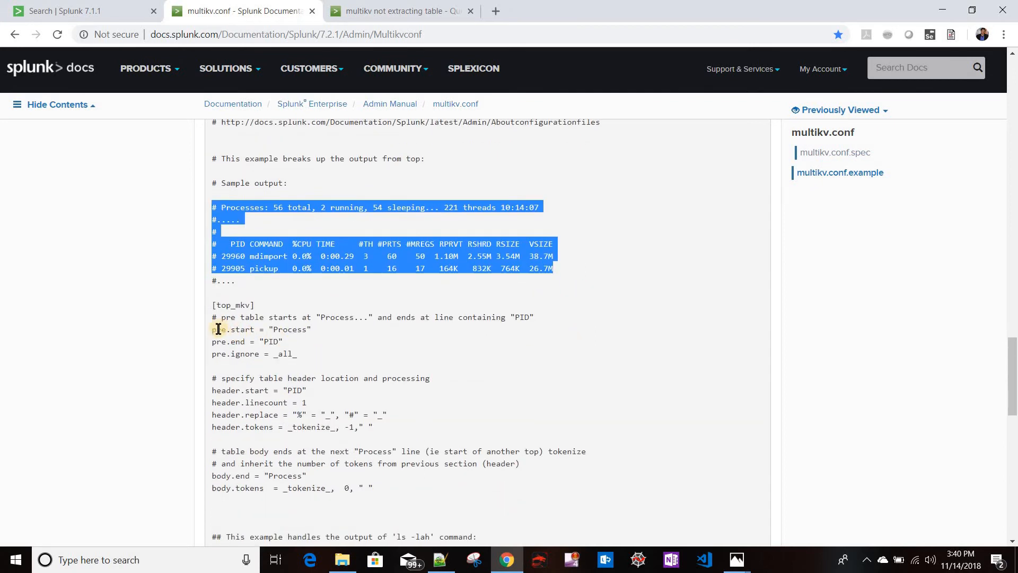
Step: Highlight the pre.start setting in [top_mkv] and the matching sample lines from Processes down to just before PID
{"action": "left_click", "coordinate": [220, 230]}
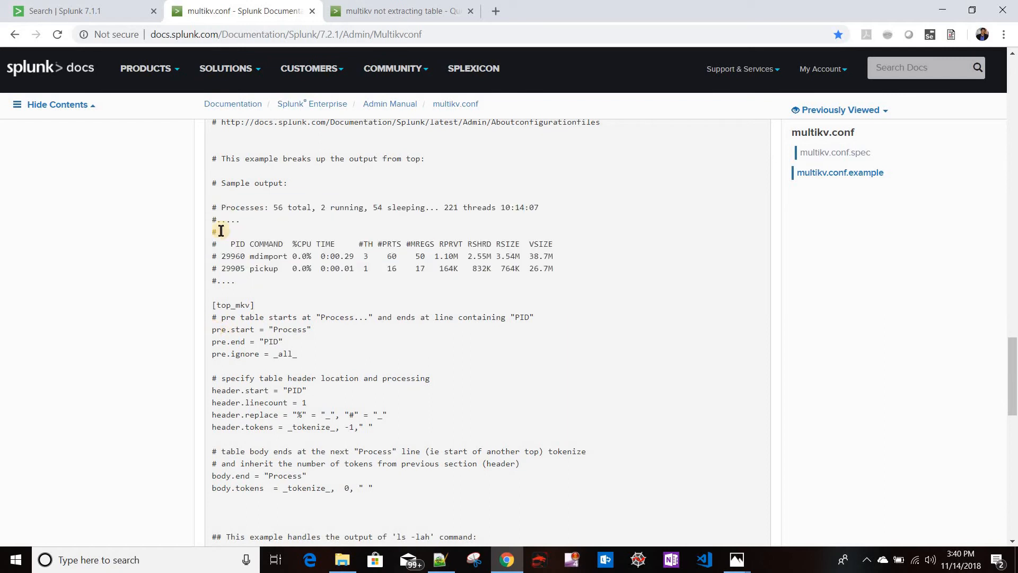
{"action": "double_click", "coordinate": [245, 331]}
{"action": "double_click", "coordinate": [284, 331]}
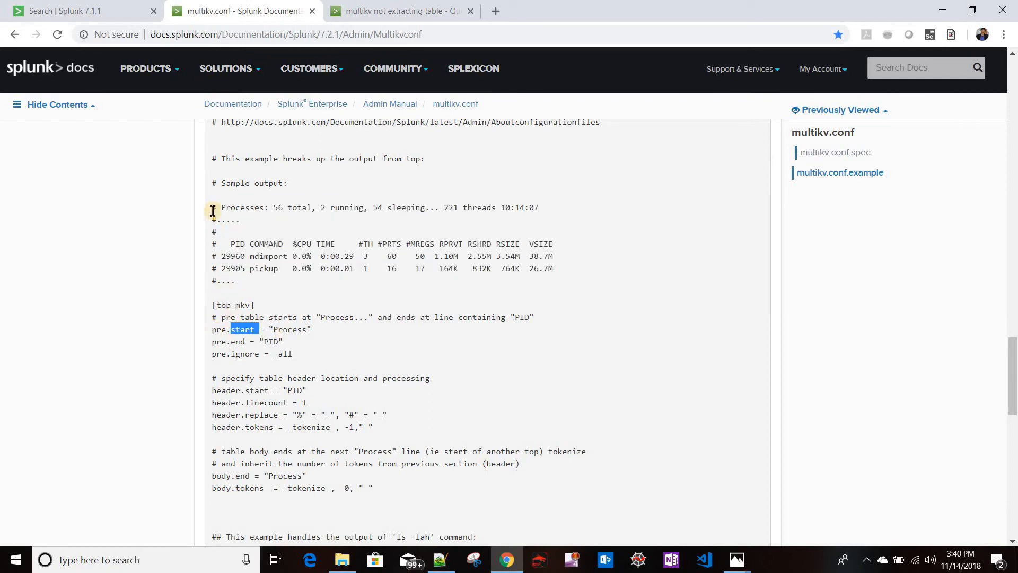
{"action": "left_click_drag", "start_coordinate": [214, 195], "coordinate": [265, 208]}
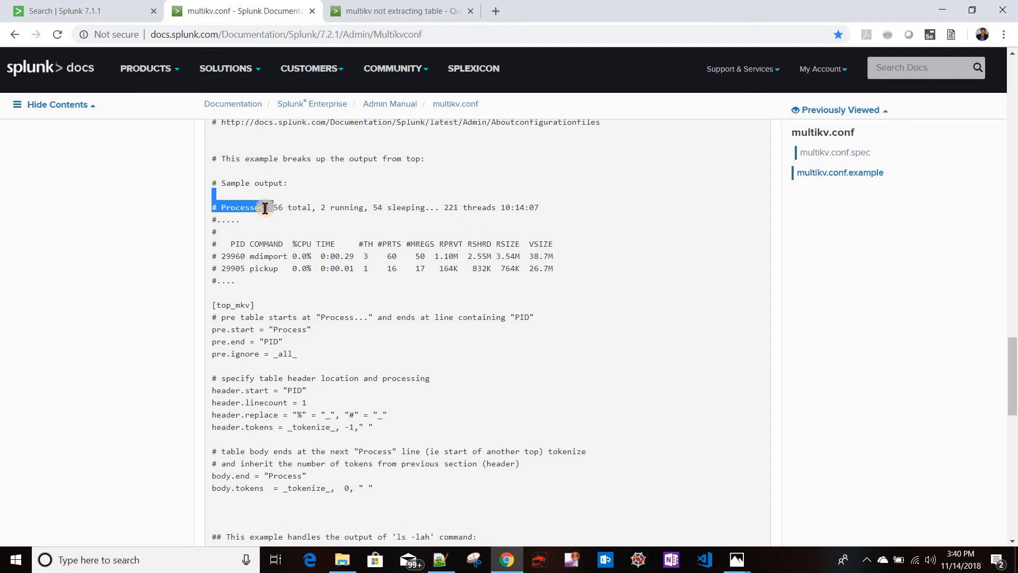
{"action": "left_click", "coordinate": [233, 342]}
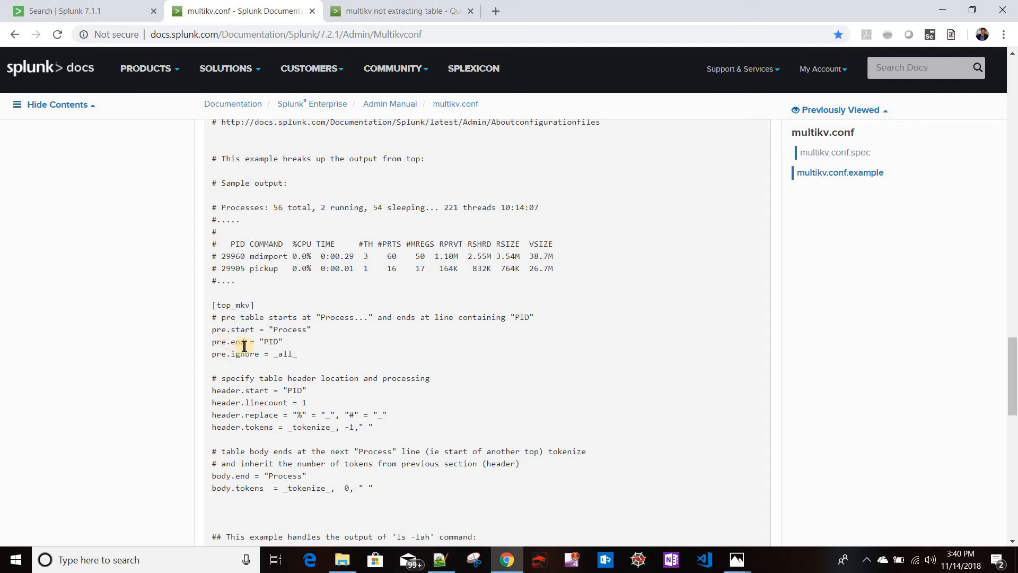
{"action": "left_click_drag", "start_coordinate": [211, 206], "coordinate": [230, 242]}
{"action": "double_click", "coordinate": [237, 244]}
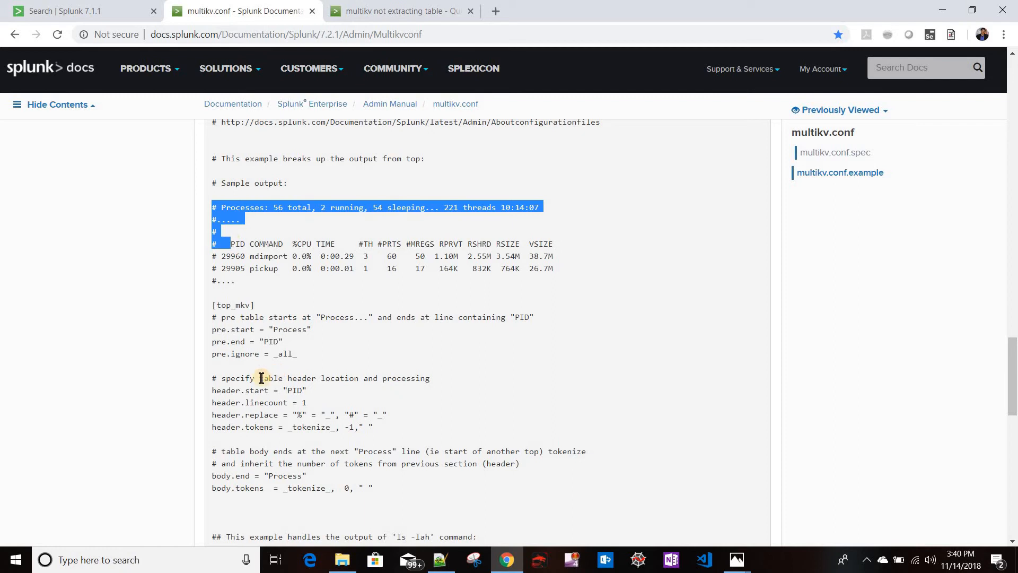
Step: Highlight pre.ignore and its _all_ value, and select the sample lines before the PID header that it covers
{"action": "double_click", "coordinate": [247, 354]}
{"action": "double_click", "coordinate": [286, 354]}
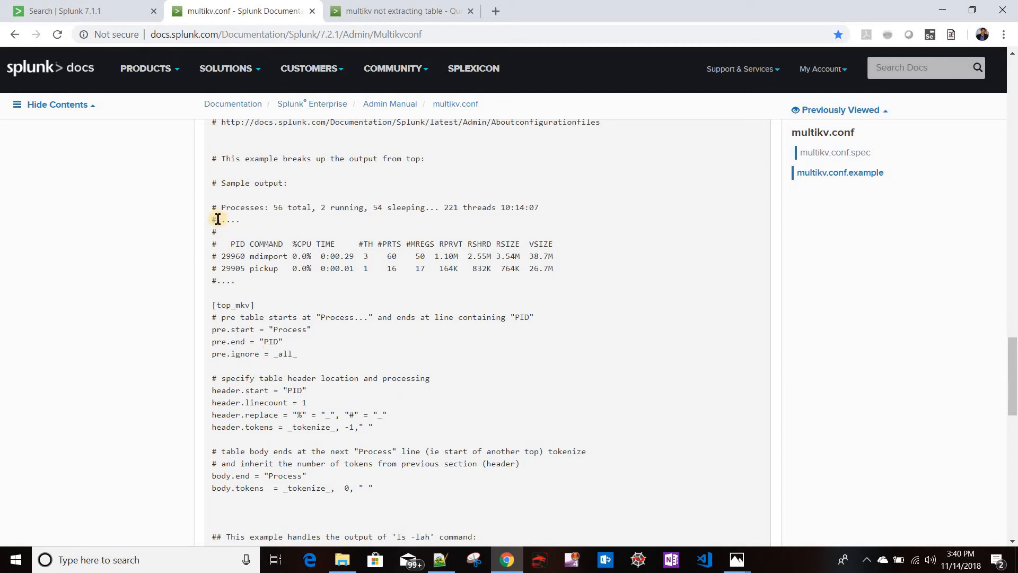
{"action": "left_click_drag", "start_coordinate": [230, 244], "coordinate": [203, 205]}
Step: Highlight start in header.start, the sample's header row from PID to VSIZE, and the end of the header.linecount line
{"action": "scroll", "coordinate": [234, 328], "scroll_direction": "down", "scroll_amount": 1}
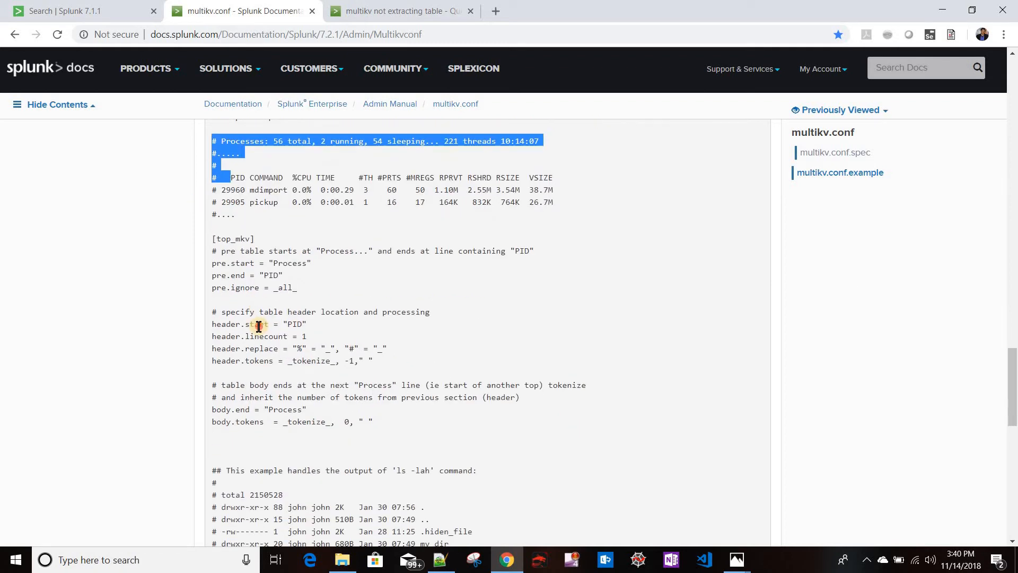
{"action": "double_click", "coordinate": [258, 324]}
{"action": "double_click", "coordinate": [236, 177]}
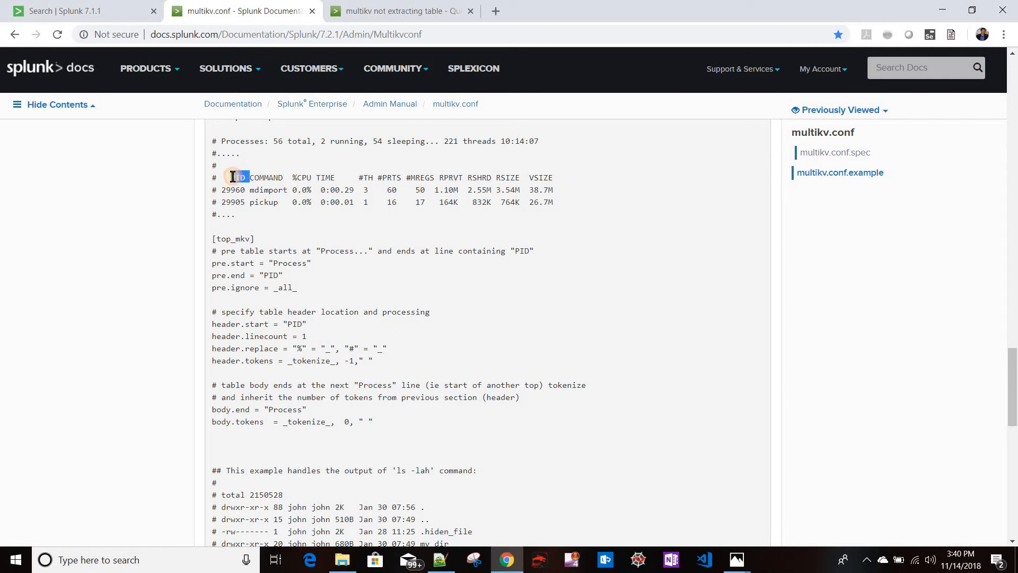
{"action": "left_click_drag", "start_coordinate": [232, 177], "coordinate": [555, 180]}
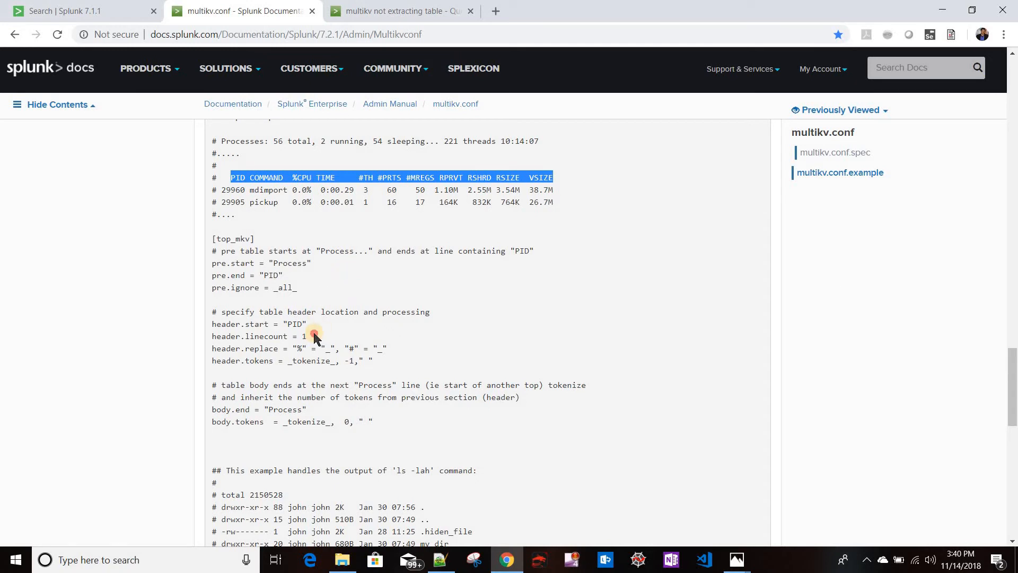
{"action": "left_click_drag", "start_coordinate": [313, 336], "coordinate": [257, 346]}
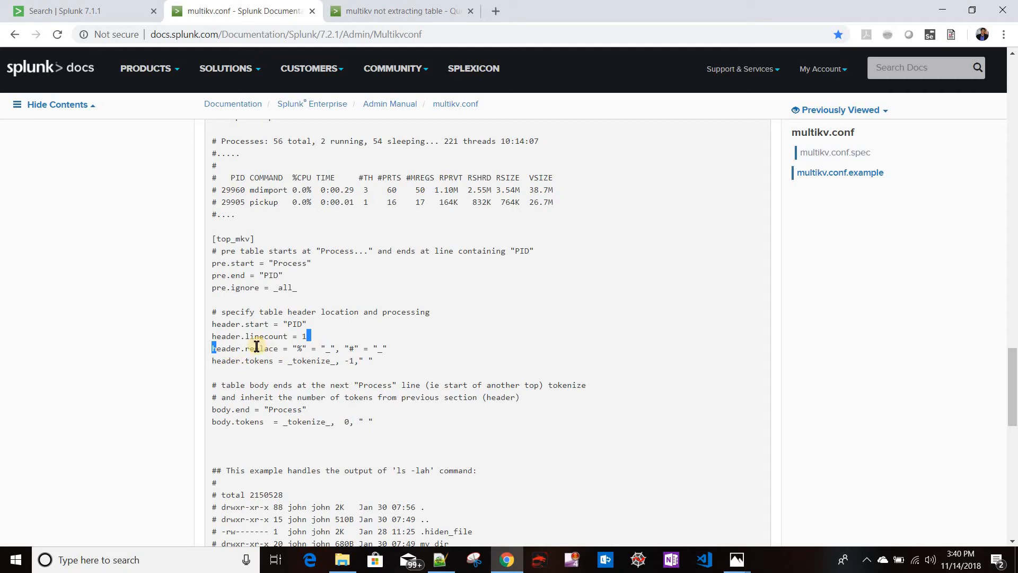
Step: Highlight header.replace with its replacement values, and the % and # characters in the sample header row
{"action": "double_click", "coordinate": [261, 348]}
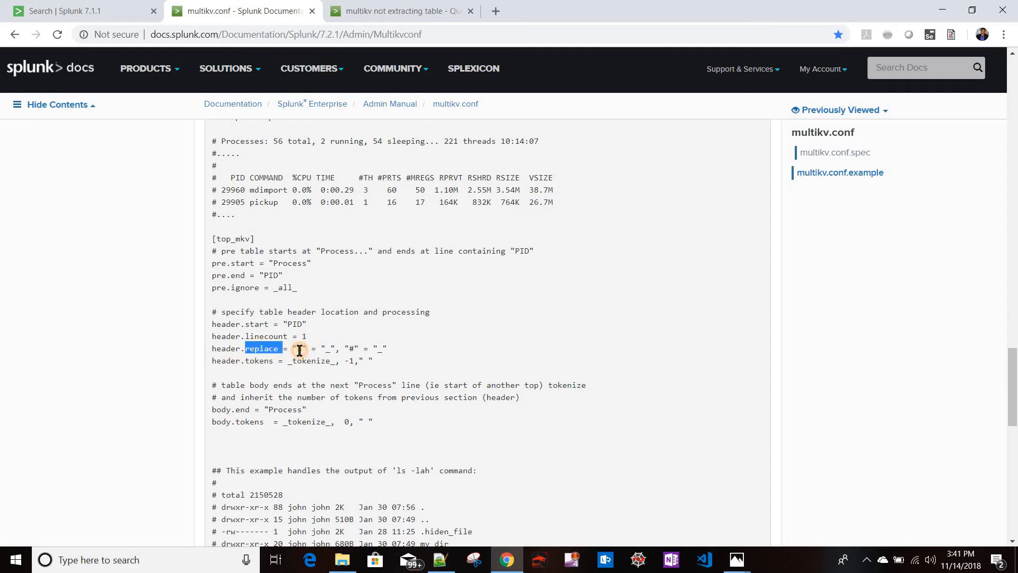
{"action": "left_click", "coordinate": [301, 349]}
{"action": "left_click_drag", "start_coordinate": [331, 349], "coordinate": [335, 348]}
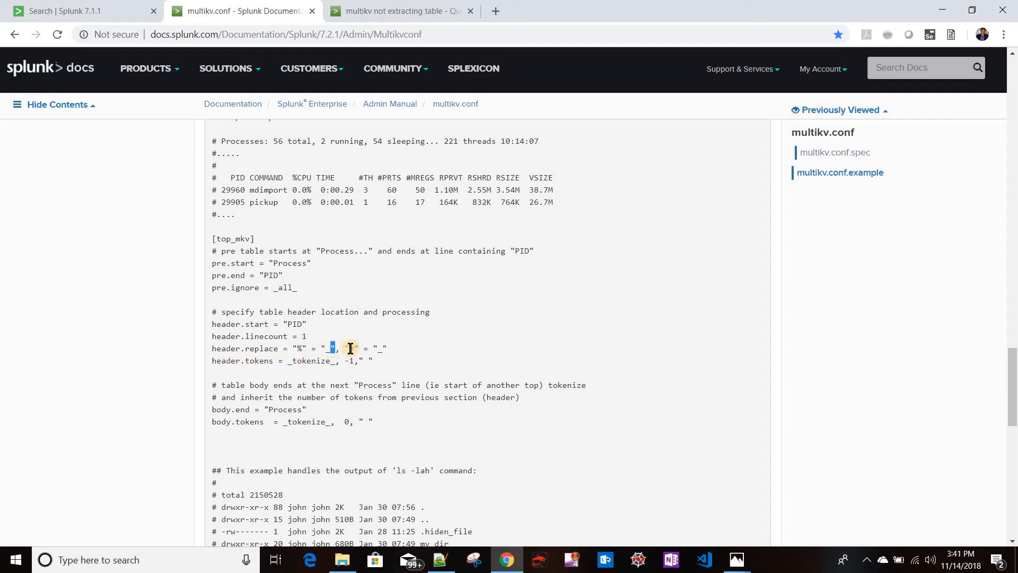
{"action": "left_click", "coordinate": [400, 337]}
{"action": "left_click_drag", "start_coordinate": [291, 177], "coordinate": [298, 177]}
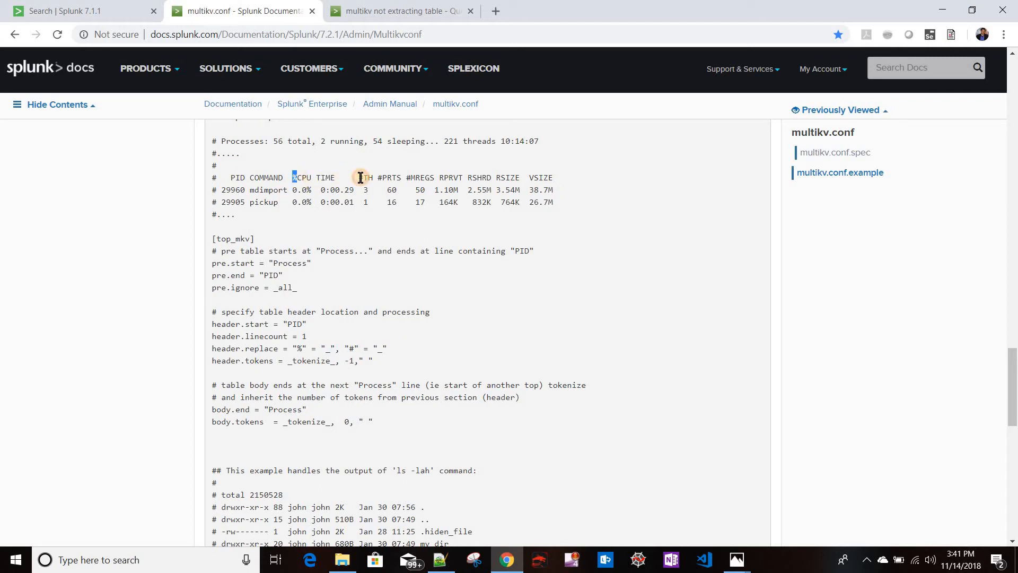
{"action": "left_click_drag", "start_coordinate": [361, 177], "coordinate": [364, 177]}
Step: Highlight the _tokenize_ and -1 values of the header.tokens setting
{"action": "left_click_drag", "start_coordinate": [284, 359], "coordinate": [383, 366]}
{"action": "left_click", "coordinate": [382, 365]}
{"action": "double_click", "coordinate": [292, 361]}
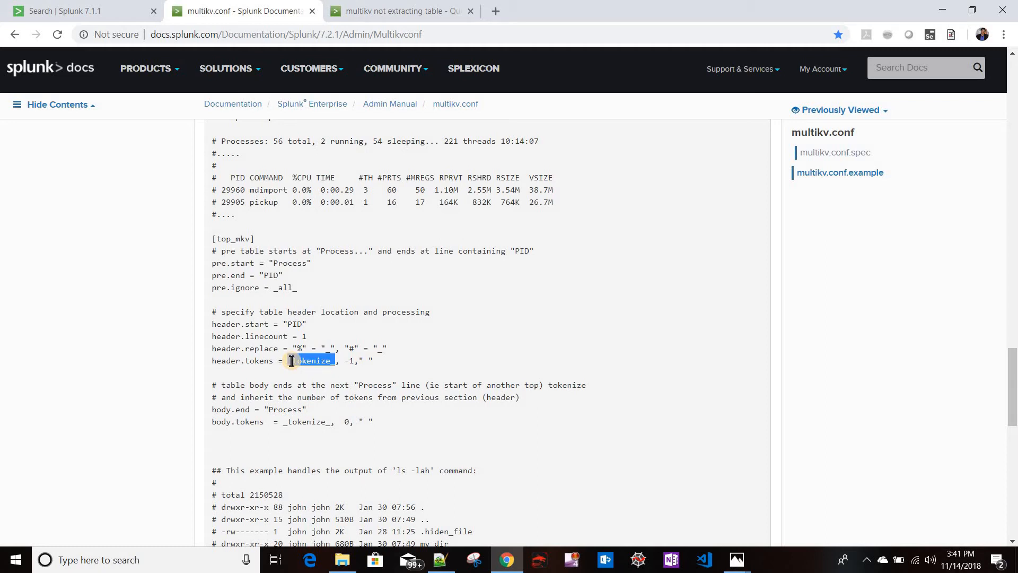
{"action": "left_click", "coordinate": [234, 361]}
{"action": "left_click_drag", "start_coordinate": [373, 361], "coordinate": [350, 361]}
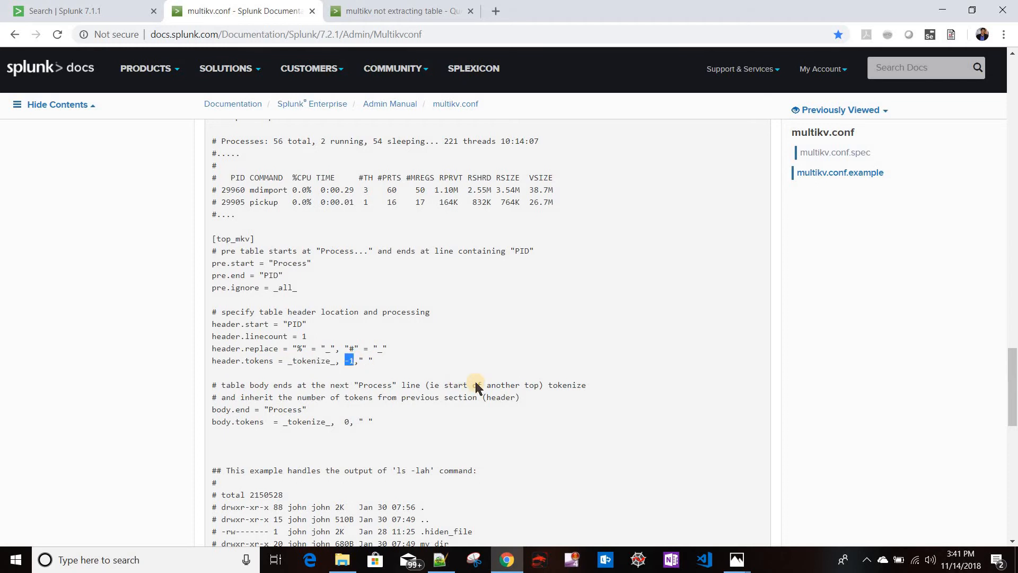
Step: Go back to the tokenizer definition in Section processing and highlight the max_tokens explanations for -1 and 0
{"action": "scroll", "coordinate": [475, 382], "scroll_direction": "up", "scroll_amount": 7}
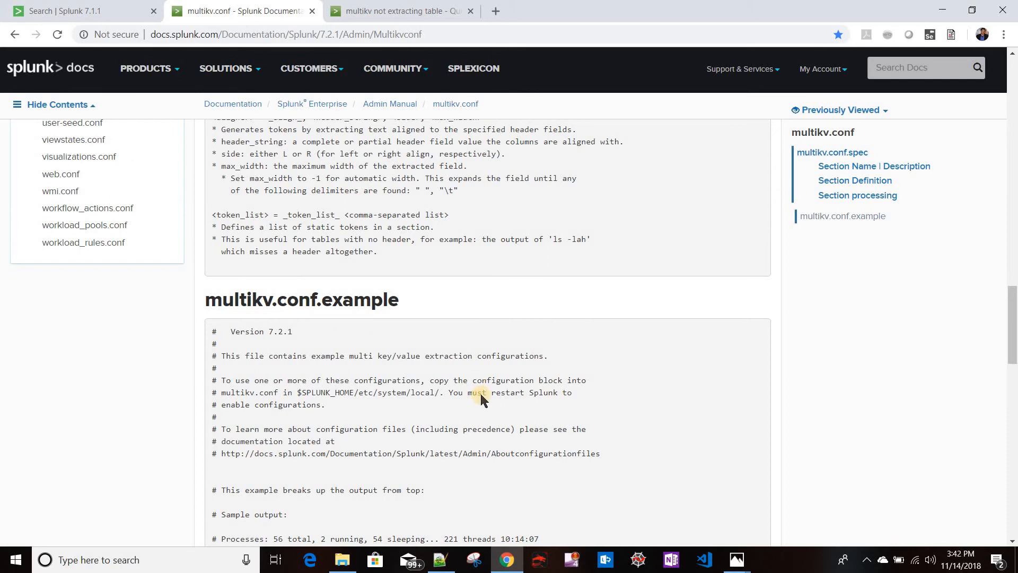
{"action": "scroll", "coordinate": [483, 399], "scroll_direction": "up", "scroll_amount": 6}
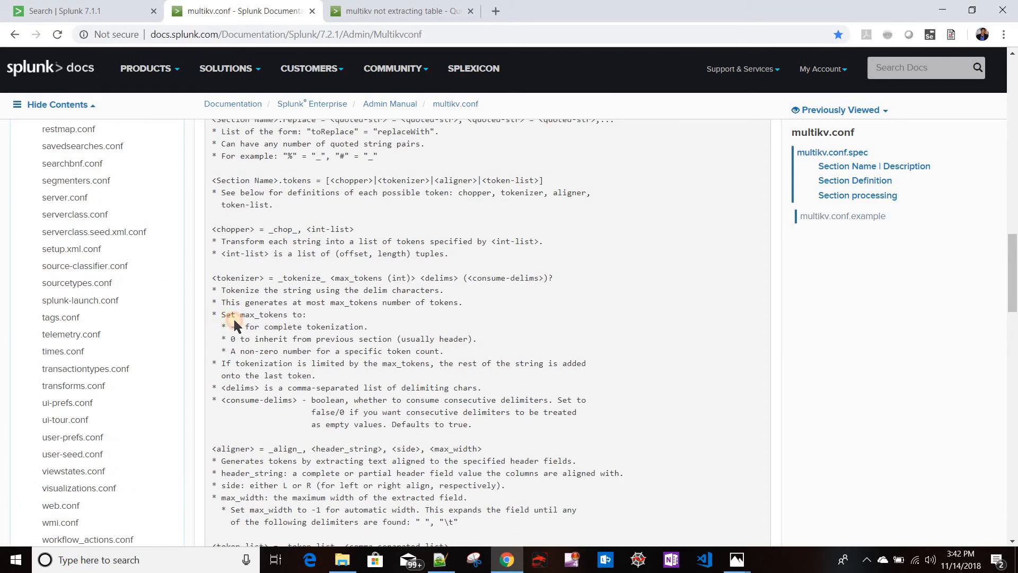
{"action": "left_click_drag", "start_coordinate": [223, 315], "coordinate": [378, 330]}
{"action": "left_click", "coordinate": [225, 327]}
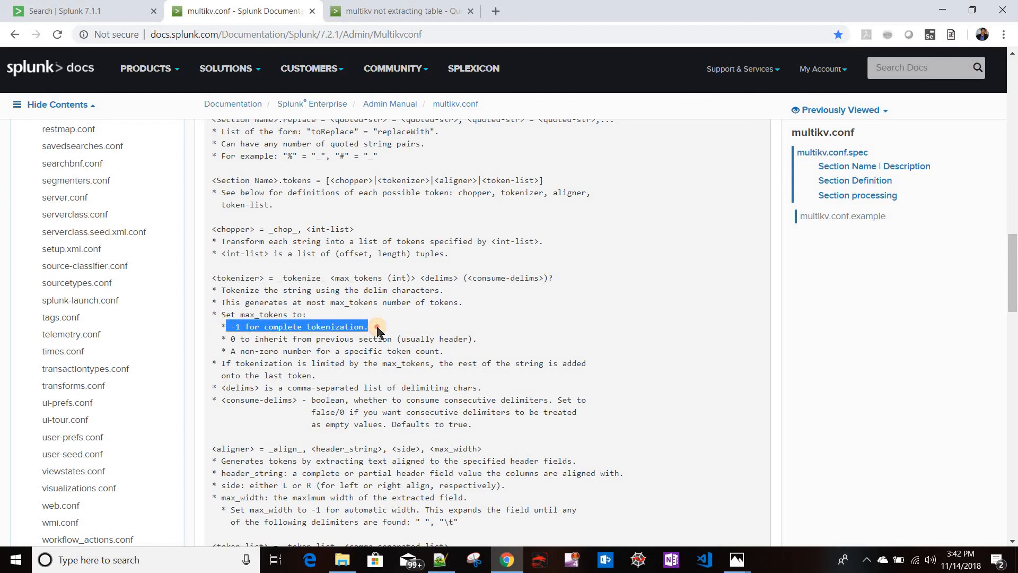
{"action": "left_click", "coordinate": [233, 340]}
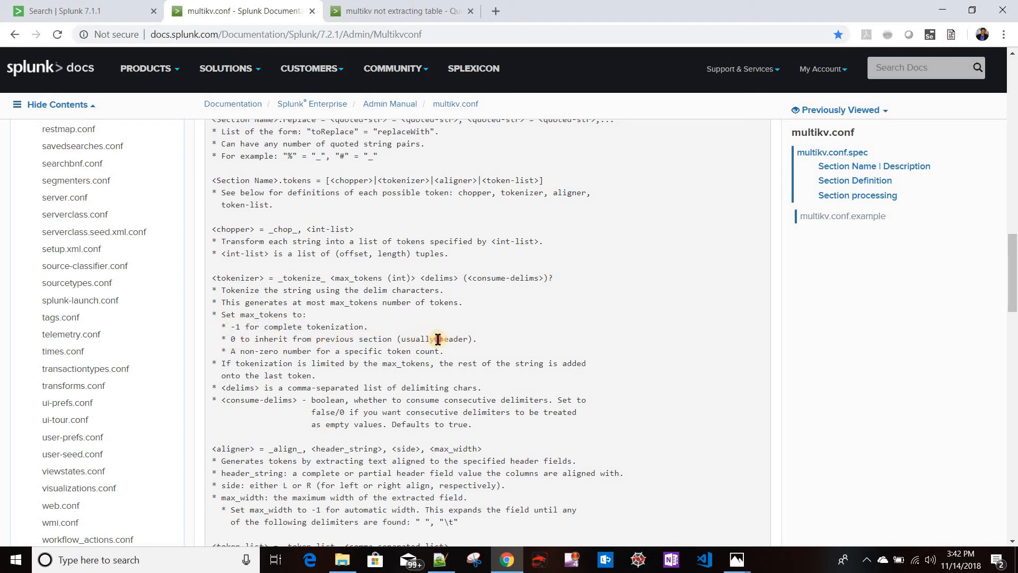
{"action": "left_click_drag", "start_coordinate": [437, 339], "coordinate": [224, 337]}
{"action": "left_click", "coordinate": [412, 335]}
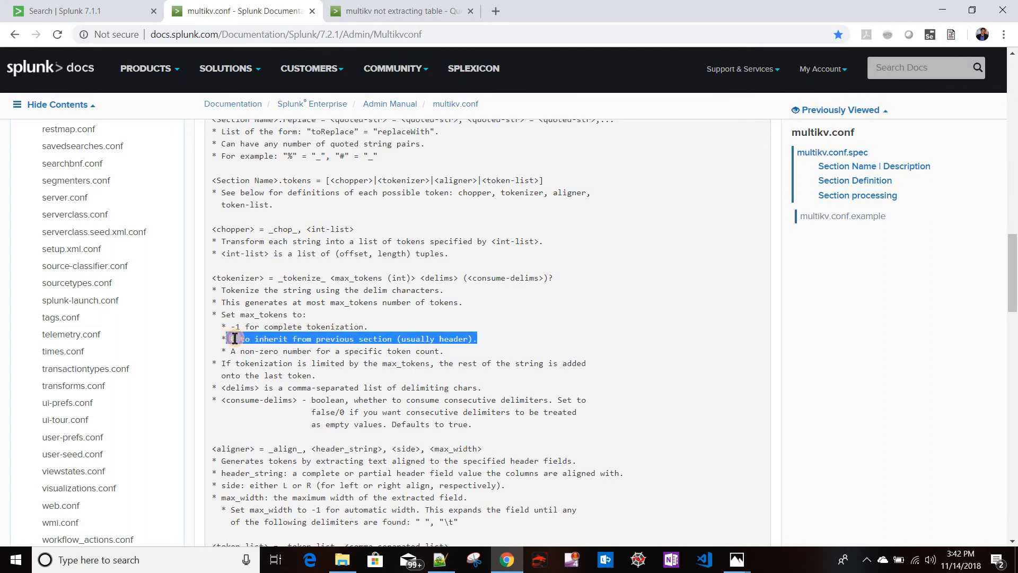
{"action": "left_click", "coordinate": [235, 339]}
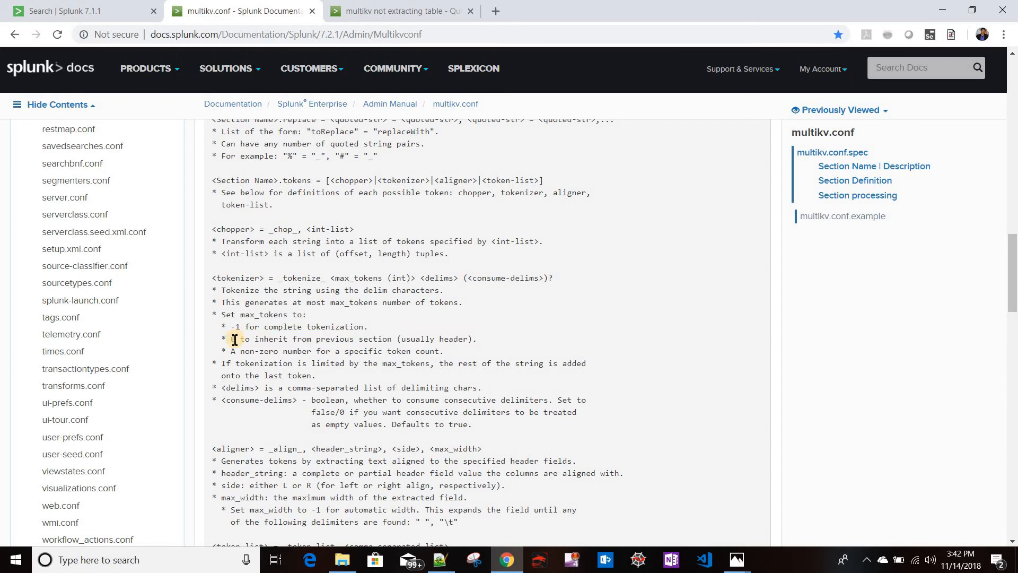
Step: Return to the [top_mkv] example and highlight the -1 in header.tokens, the first sample data row and the space delimiter
{"action": "scroll", "coordinate": [235, 344], "scroll_direction": "down", "scroll_amount": 10}
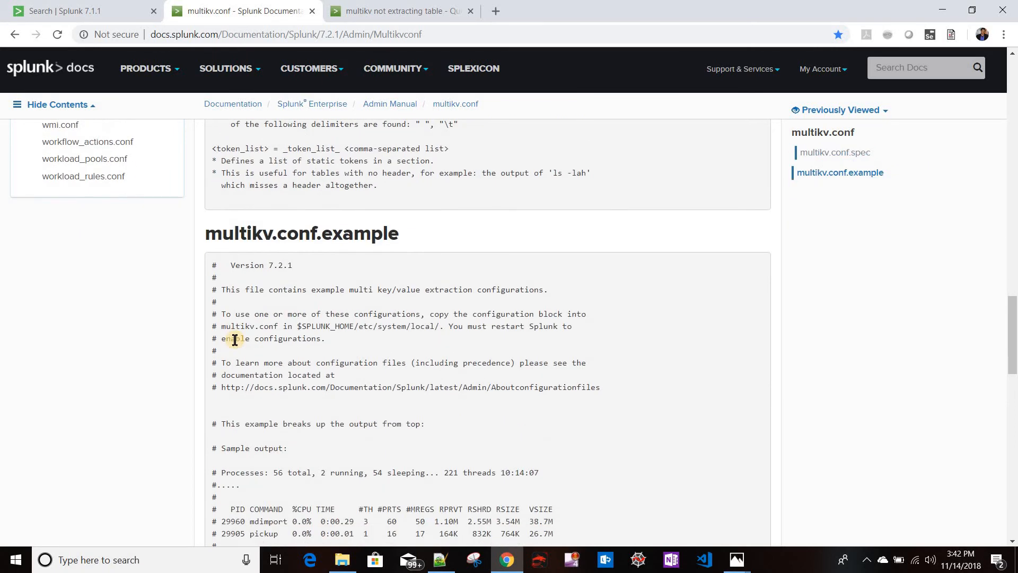
{"action": "scroll", "coordinate": [235, 340], "scroll_direction": "down", "scroll_amount": 5}
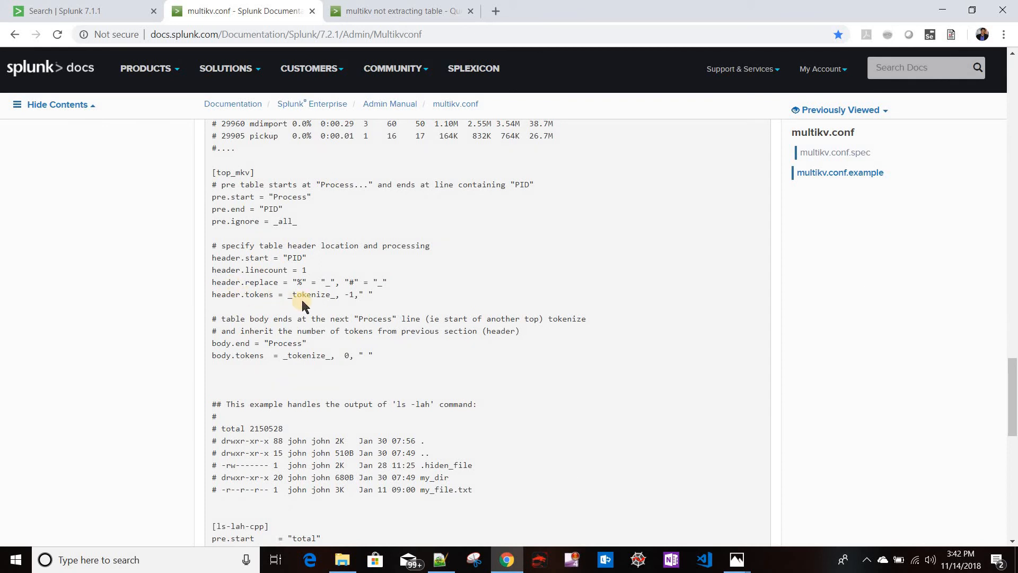
{"action": "left_click_drag", "start_coordinate": [348, 290], "coordinate": [358, 290]}
{"action": "scroll", "coordinate": [577, 179], "scroll_direction": "up", "scroll_amount": 1}
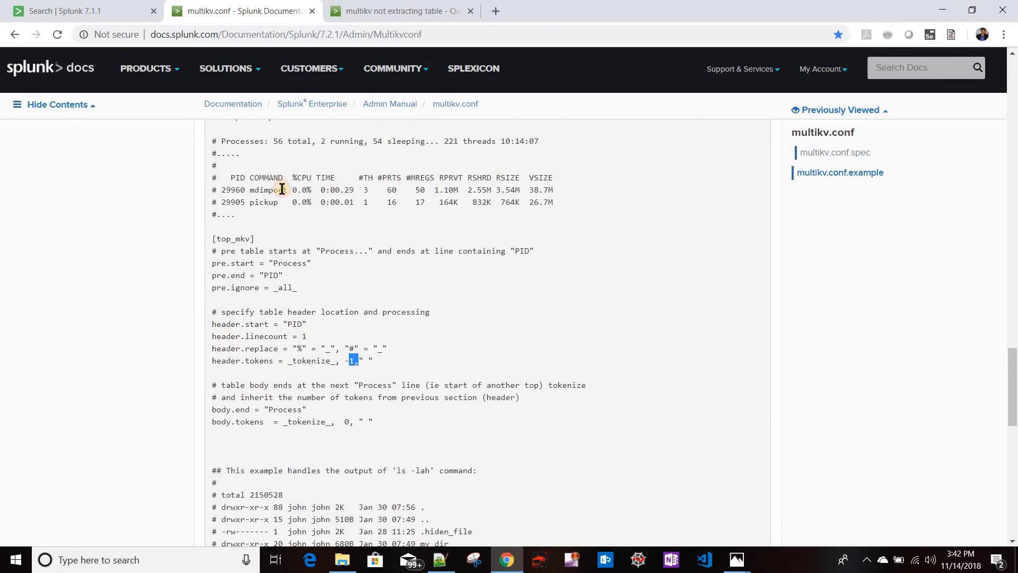
{"action": "left_click_drag", "start_coordinate": [212, 195], "coordinate": [557, 192]}
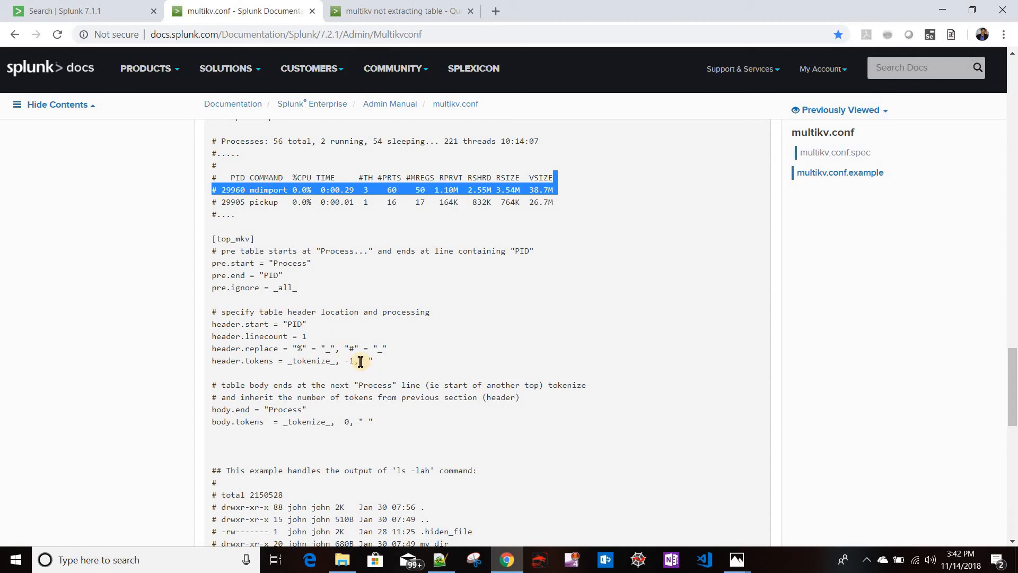
{"action": "double_click", "coordinate": [366, 361]}
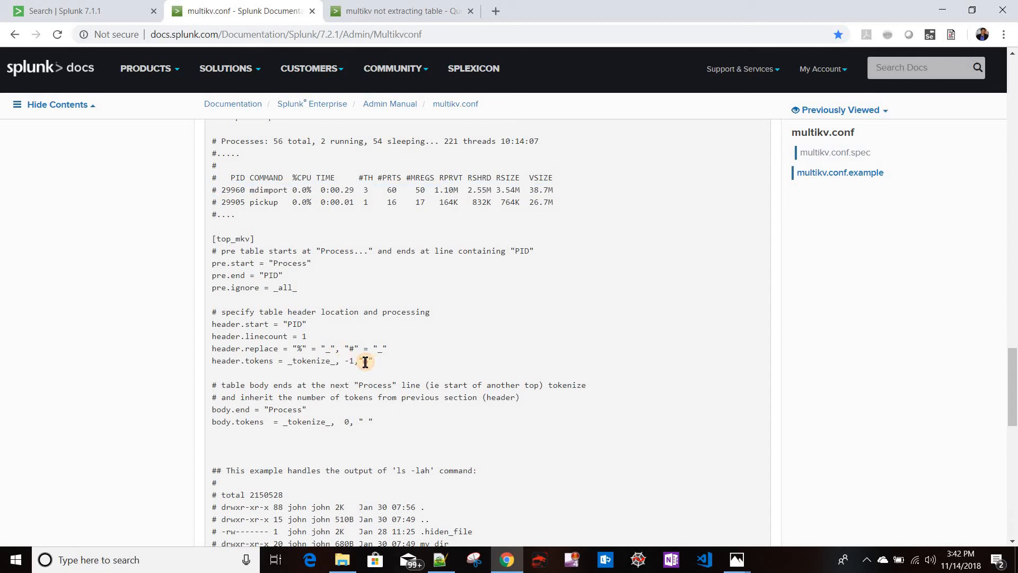
Step: Highlight the body.end setting and the sample body from the 29960 row through the dotted line
{"action": "left_click_drag", "start_coordinate": [217, 409], "coordinate": [307, 409]}
{"action": "left_click", "coordinate": [310, 220]}
{"action": "left_click_drag", "start_coordinate": [234, 215], "coordinate": [211, 189]}
Step: Switch to Notepad++ and select from the data row on line 5 to the start of the Processes line on line 9
{"action": "left_click", "coordinate": [441, 560]}
{"action": "left_click", "coordinate": [42, 134]}
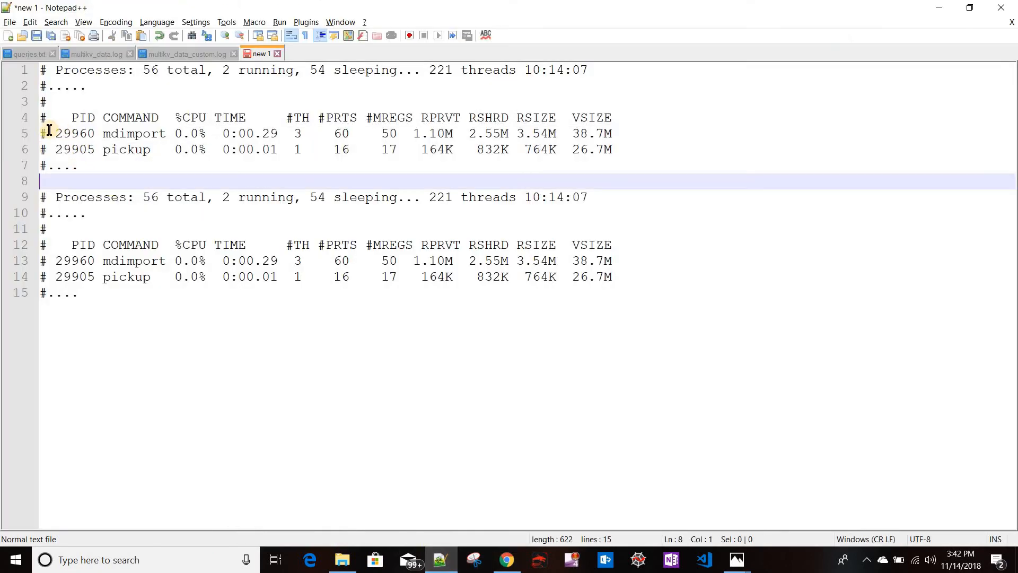
{"action": "left_click", "coordinate": [53, 183], "text": "shift"}
{"action": "left_click", "coordinate": [59, 195], "text": "shift"}
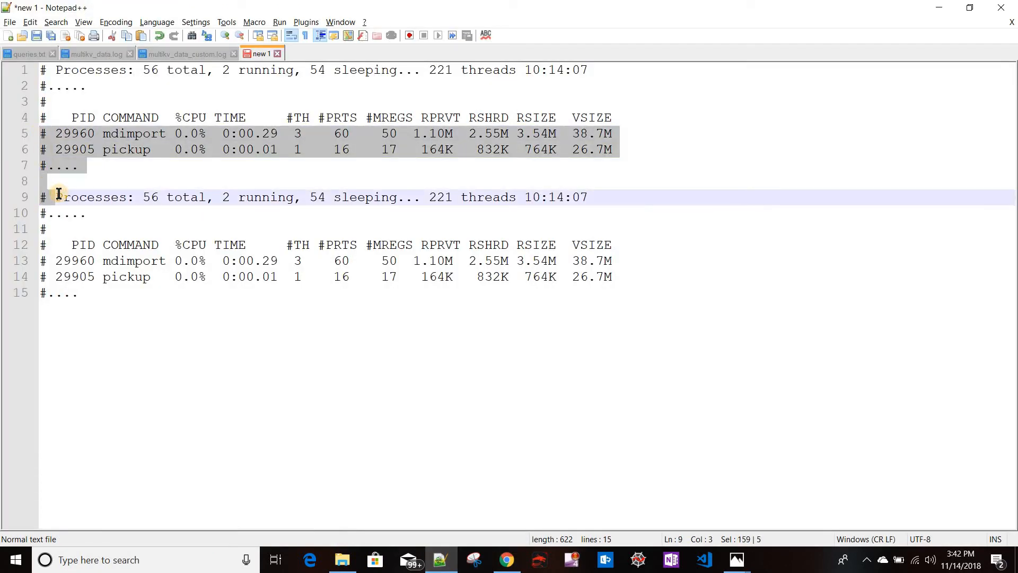
Step: Return to the documentation in Chrome and highlight Process in body.end, plus tokens, _tokenize_ and 0 in the body.tokens line
{"action": "key", "text": "alt+Tab"}
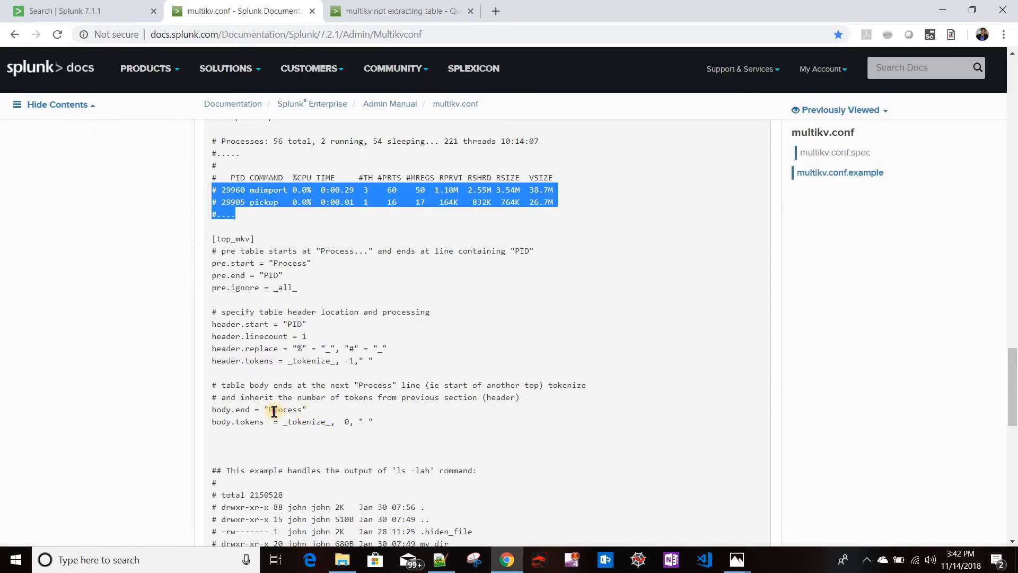
{"action": "double_click", "coordinate": [272, 412]}
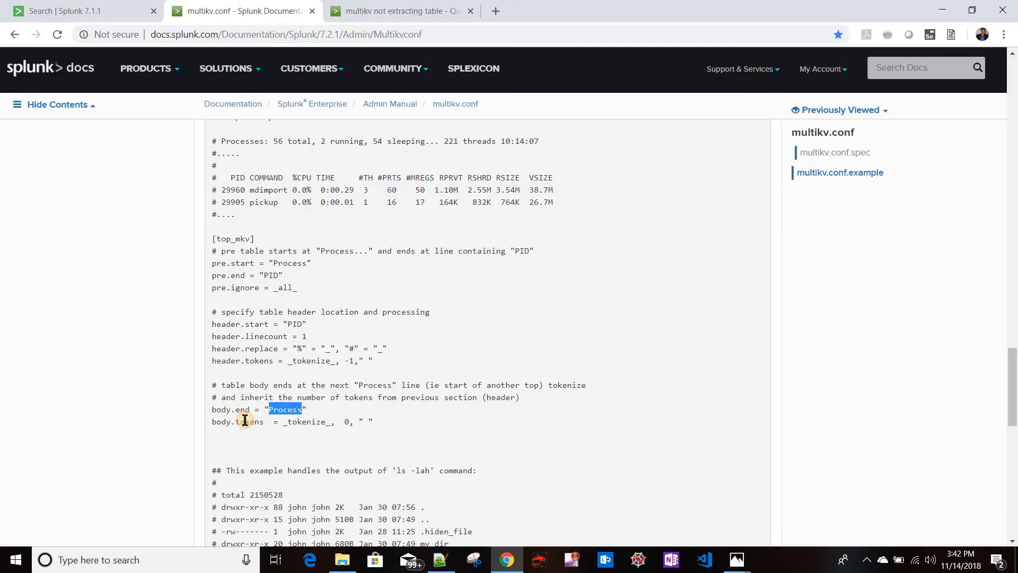
{"action": "double_click", "coordinate": [246, 421]}
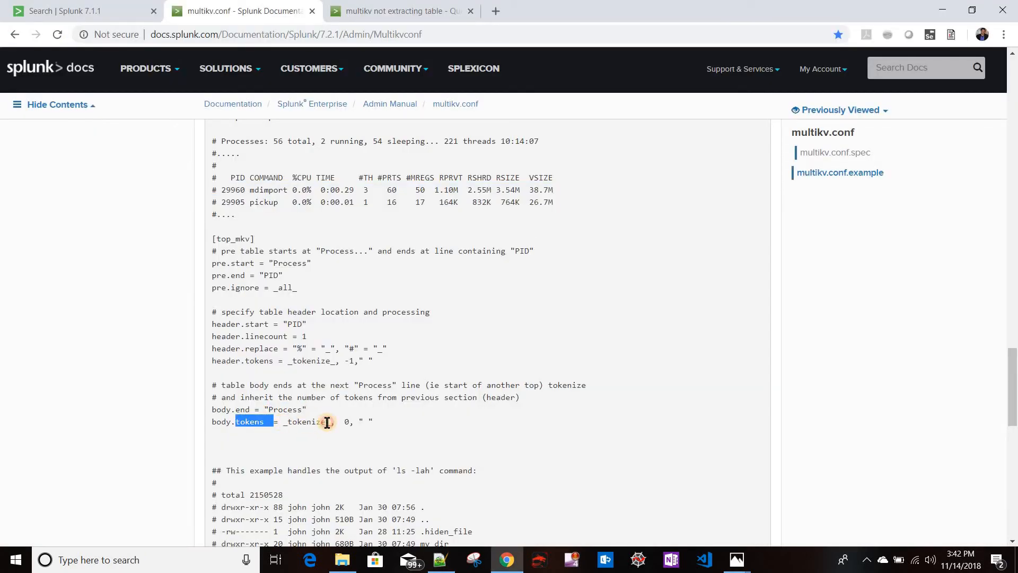
{"action": "double_click", "coordinate": [324, 422]}
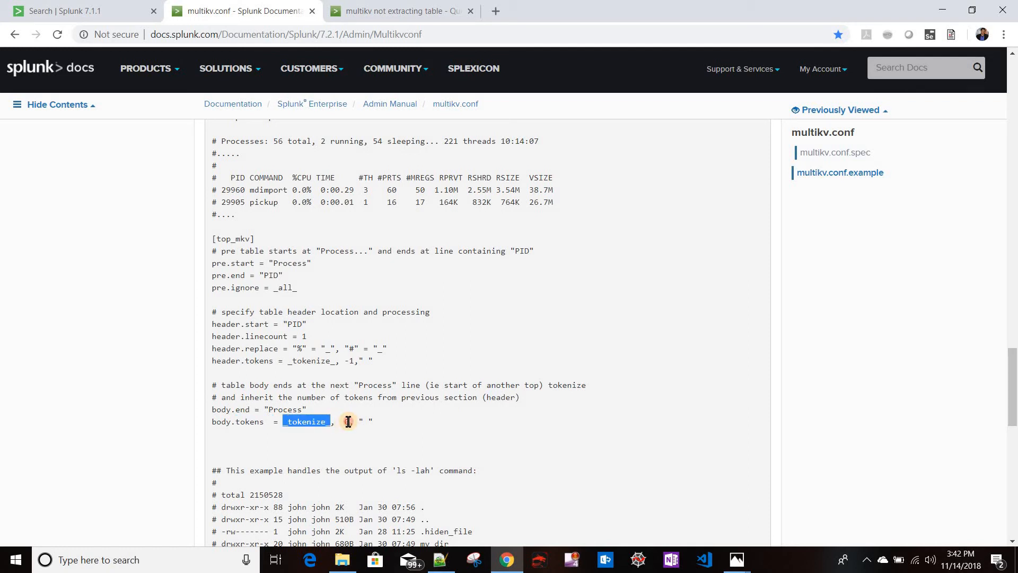
{"action": "left_click", "coordinate": [348, 422]}
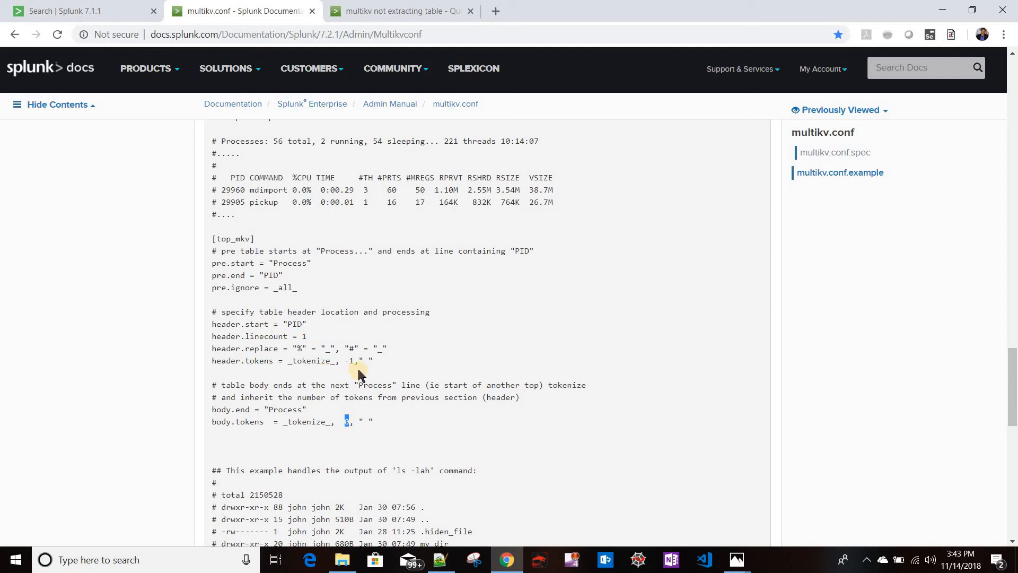
Step: Highlight the whole header.tokens line and the sample header row from PID to VSIZE
{"action": "mouse_move", "coordinate": [377, 361]}
{"action": "left_mouse_down"}
{"action": "mouse_move", "coordinate": [206, 360]}
{"action": "mouse_move", "coordinate": [377, 361]}
{"action": "left_mouse_up"}
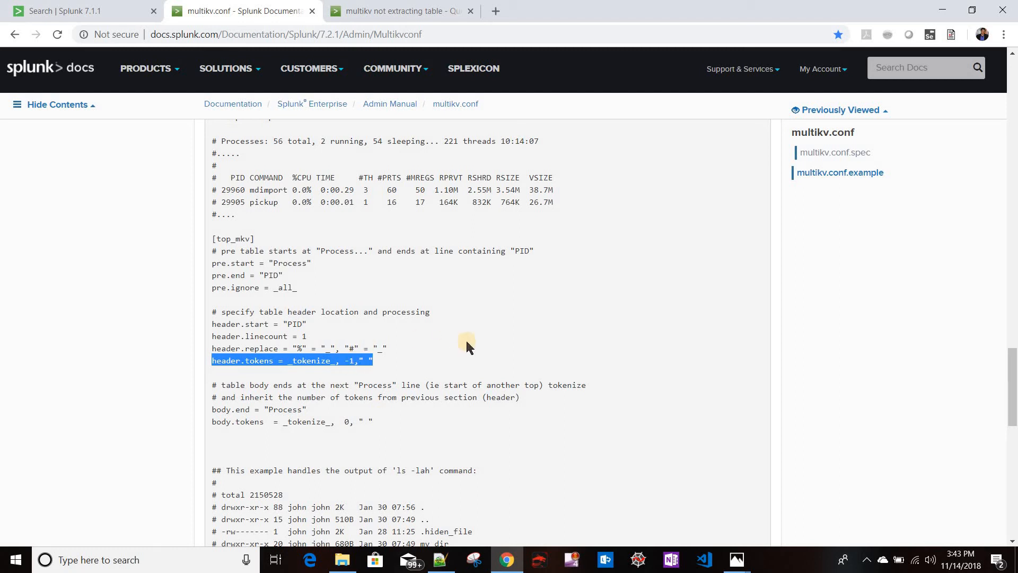
{"action": "left_click_drag", "start_coordinate": [553, 177], "coordinate": [220, 177]}
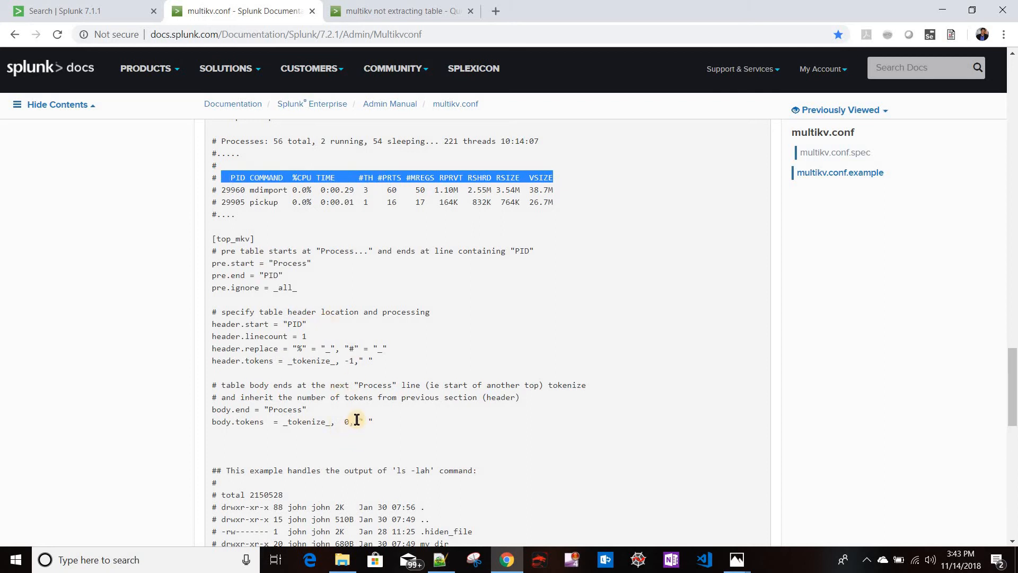
Step: Highlight the quoted space delimiter in body.tokens, and switch to Notepad++ to view multikv_data_custom.log and the Processes sample in new 1
{"action": "left_click_drag", "start_coordinate": [385, 422], "coordinate": [359, 422]}
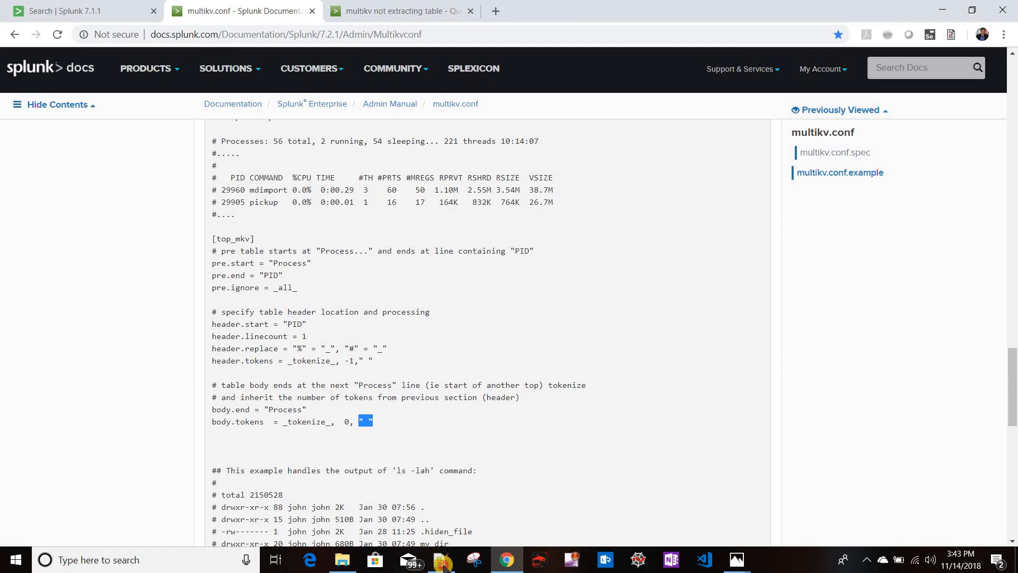
{"action": "key", "text": "alt+Tab"}
{"action": "left_click", "coordinate": [188, 54]}
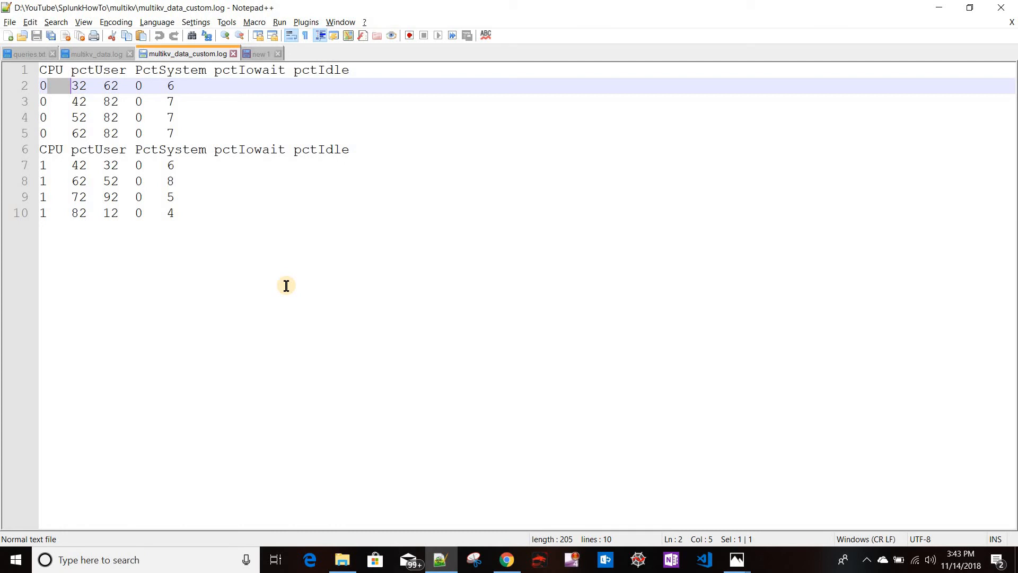
{"action": "left_click", "coordinate": [283, 53]}
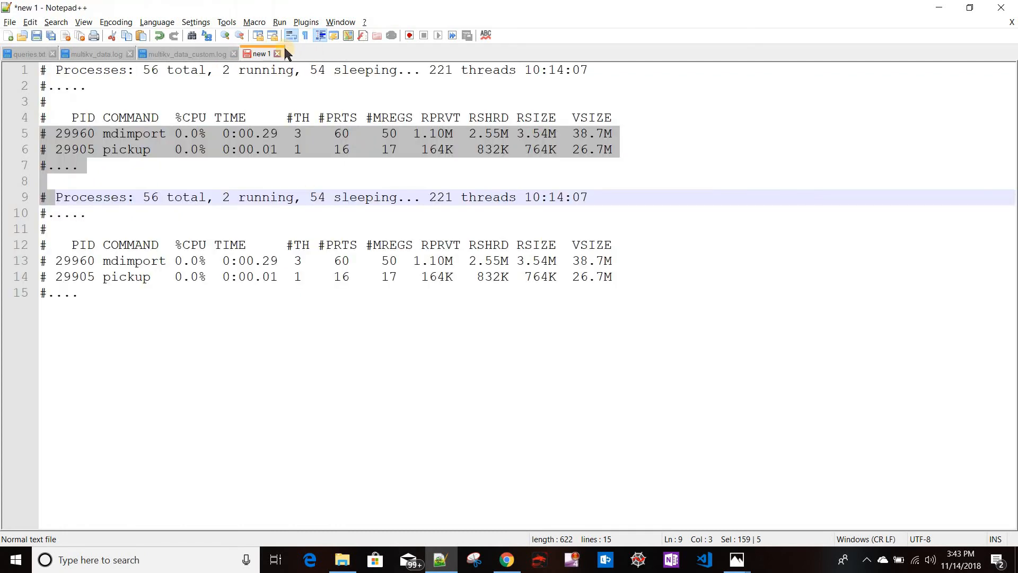
Step: Create a new document and enter the stanza name [tab_mkv] on its first line, followed by a new line
{"action": "key", "text": "ctrl+n"}
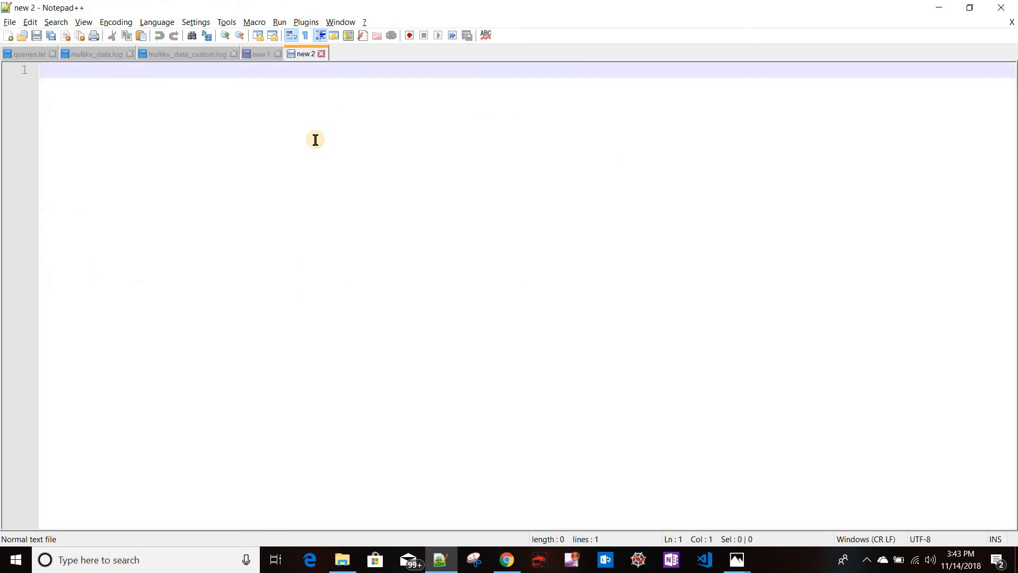
{"action": "type", "text": "["}
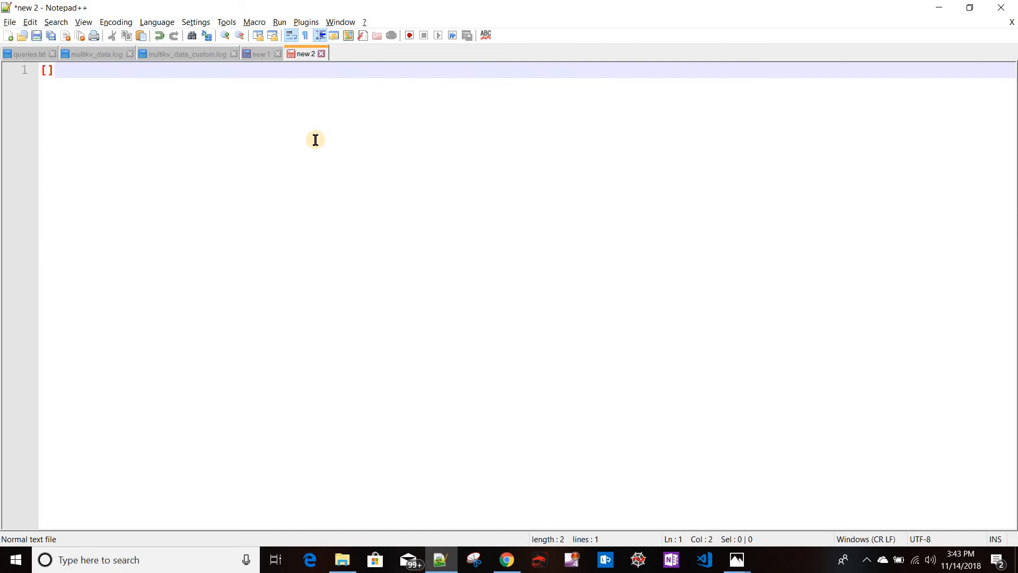
{"action": "type", "text": "tab_mkv"}
{"action": "key", "text": "End"}
{"action": "key", "text": "Return"}
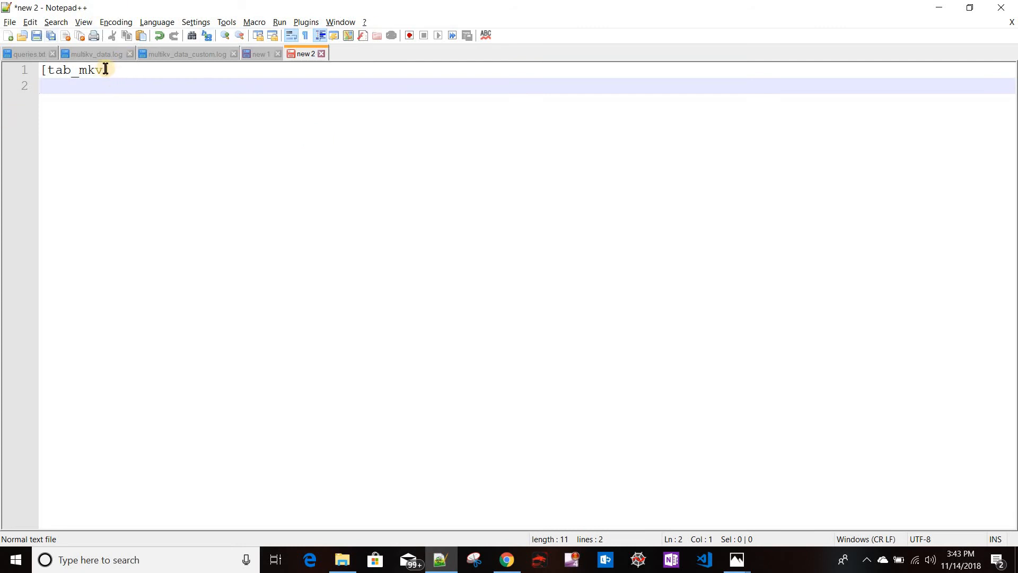
{"action": "left_click_drag", "start_coordinate": [121, 69], "coordinate": [38, 74]}
{"action": "key", "text": "Right"}
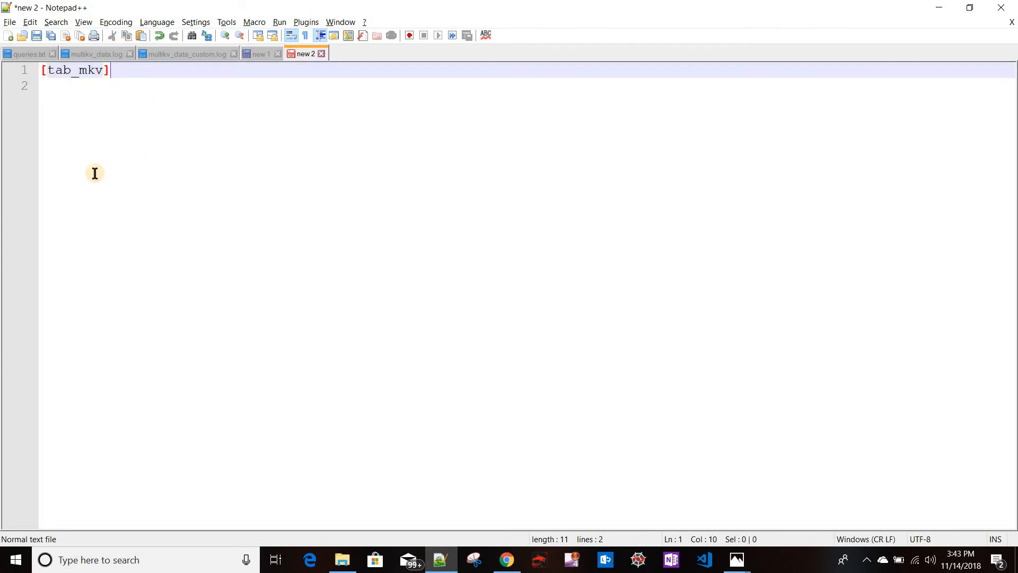
{"action": "key", "text": "Return"}
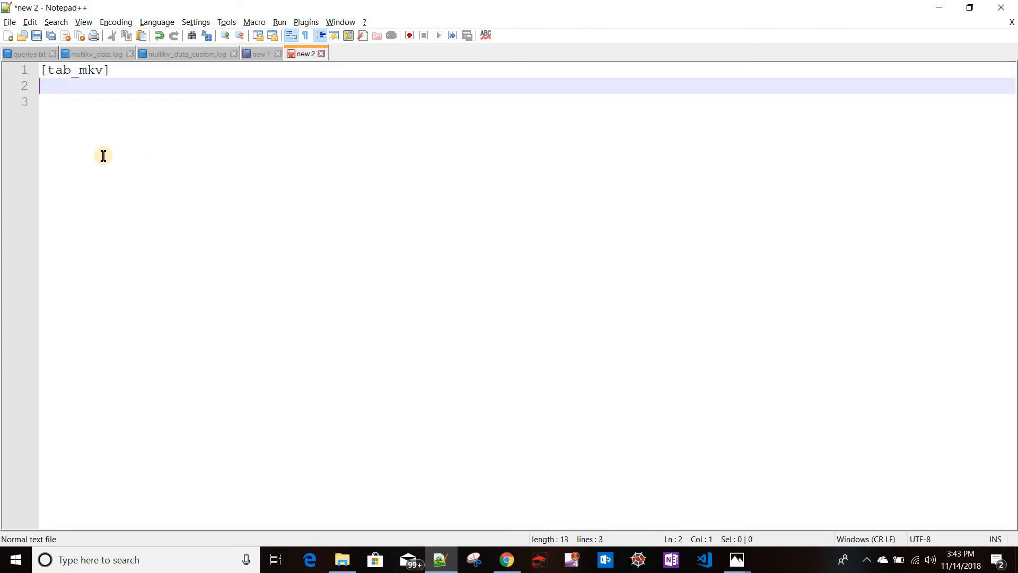
Step: Copy the header.start line from the Chrome documentation into the Notepad++ stanza and set its value to "CPU", matching the custom log's header
{"action": "key", "text": "alt+Tab"}
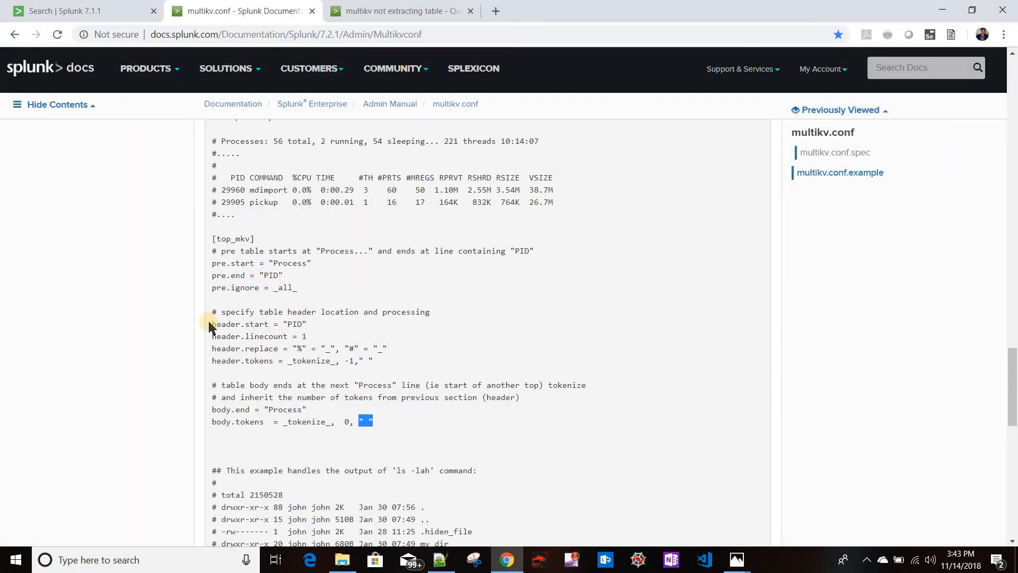
{"action": "left_click_drag", "start_coordinate": [213, 327], "coordinate": [321, 328]}
{"action": "key", "text": "ctrl+c"}
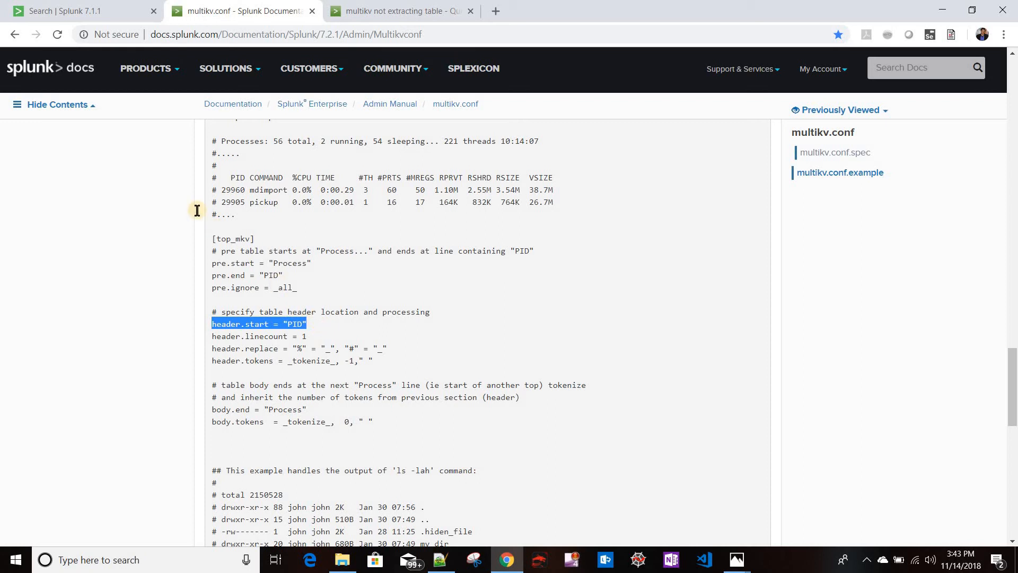
{"action": "key", "text": "alt+Tab"}
{"action": "key", "text": "ctrl+v"}
{"action": "left_click", "coordinate": [188, 53]}
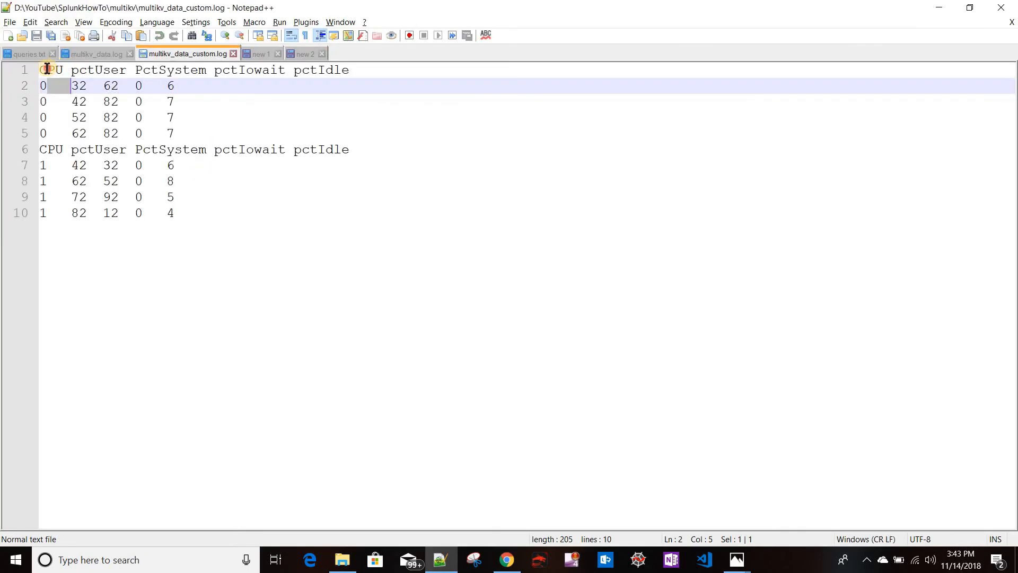
{"action": "double_click", "coordinate": [46, 66]}
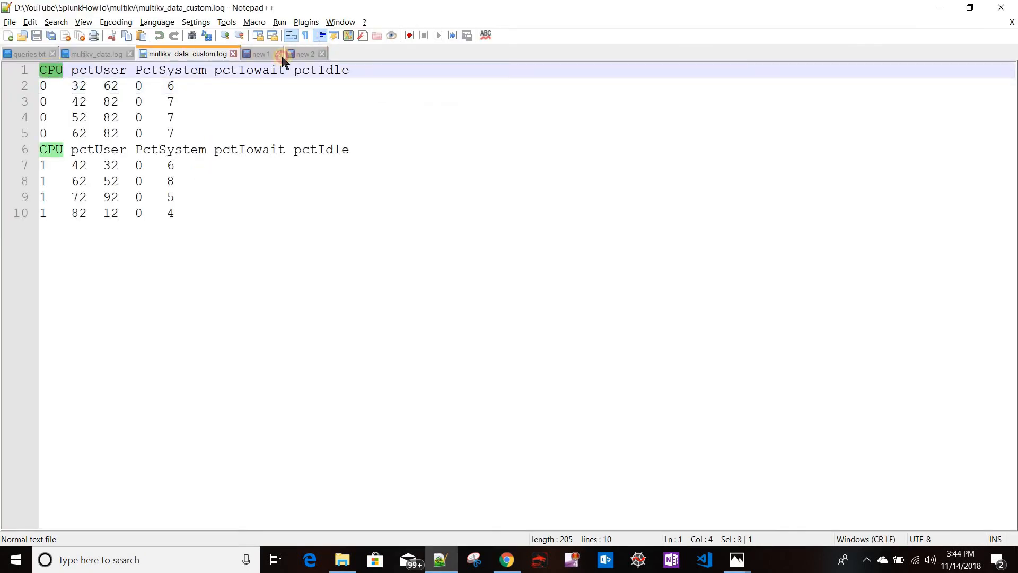
{"action": "left_click", "coordinate": [303, 53]}
{"action": "double_click", "coordinate": [182, 86]}
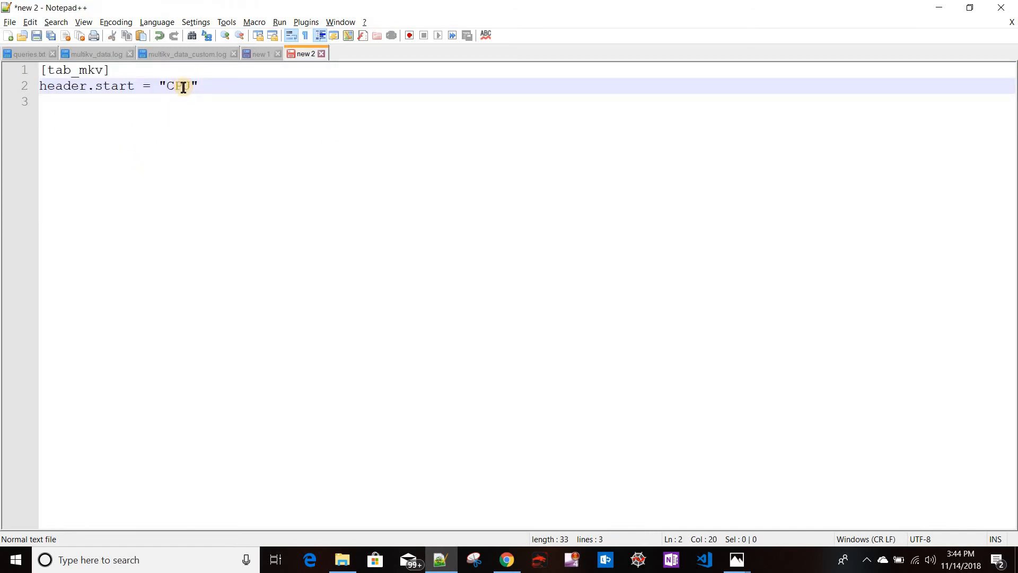
Step: Copy header.linecount = 1 from the Chrome documentation onto line 3 of the Notepad++ stanza
{"action": "key", "text": "alt+Tab"}
{"action": "triple_click", "coordinate": [210, 337]}
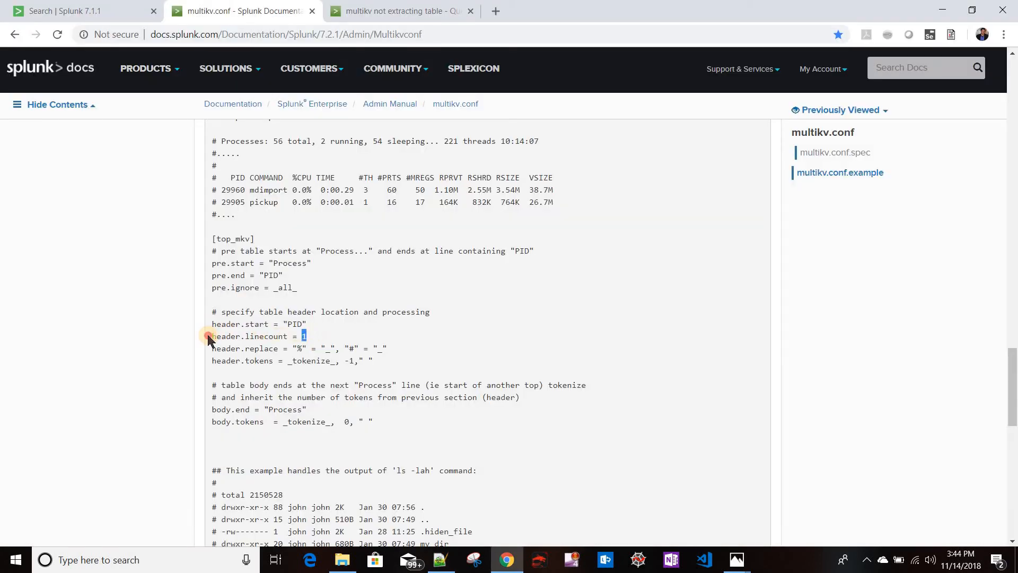
{"action": "key", "text": "alt+Tab"}
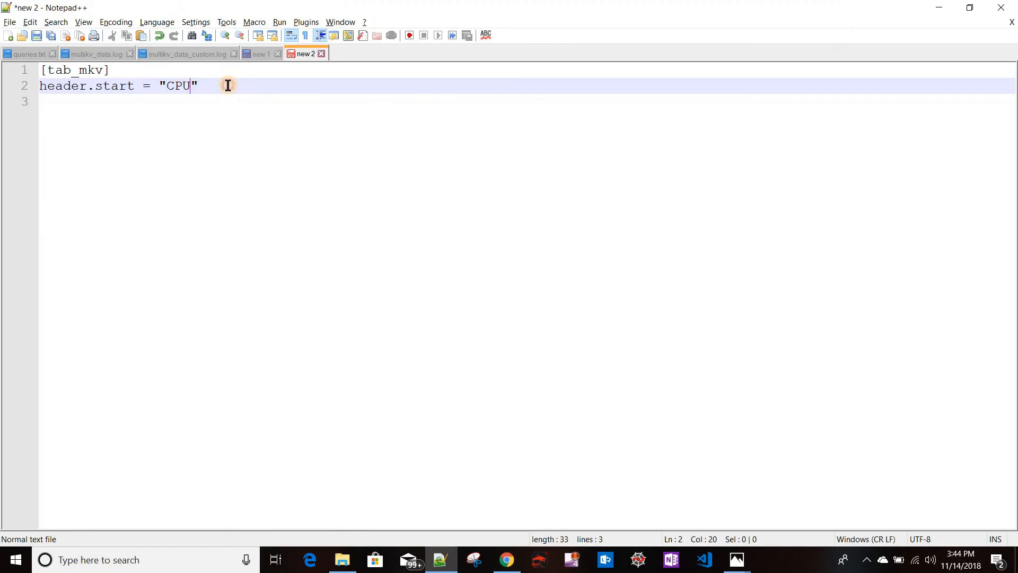
{"action": "key", "text": "Down"}
{"action": "key", "text": "ctrl+v"}
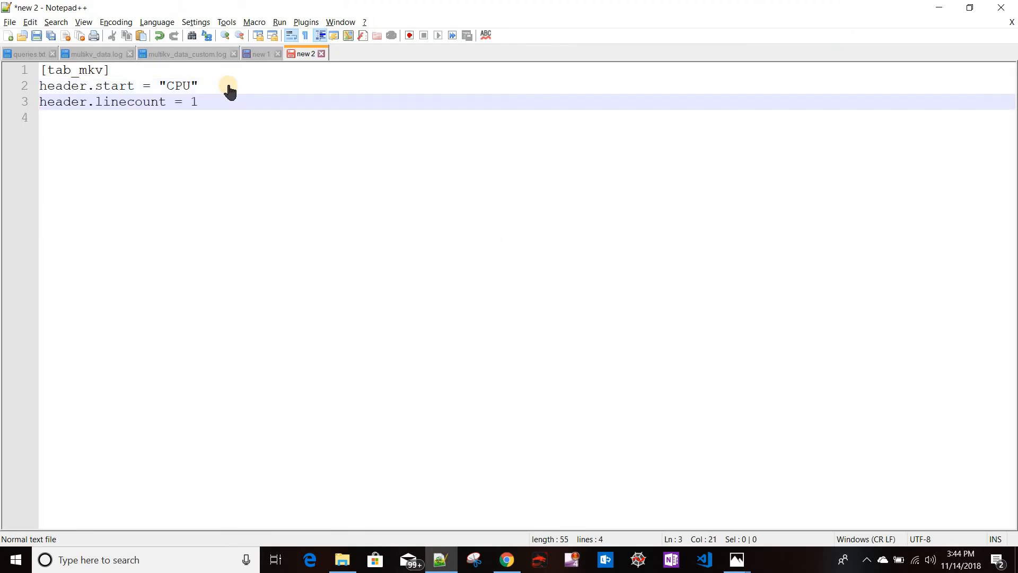
Step: Highlight the header.replace setting in the Chrome documentation and check the header row of multikv_data_custom.log in Notepad++ for characters needing replacement
{"action": "key", "text": "alt+Tab"}
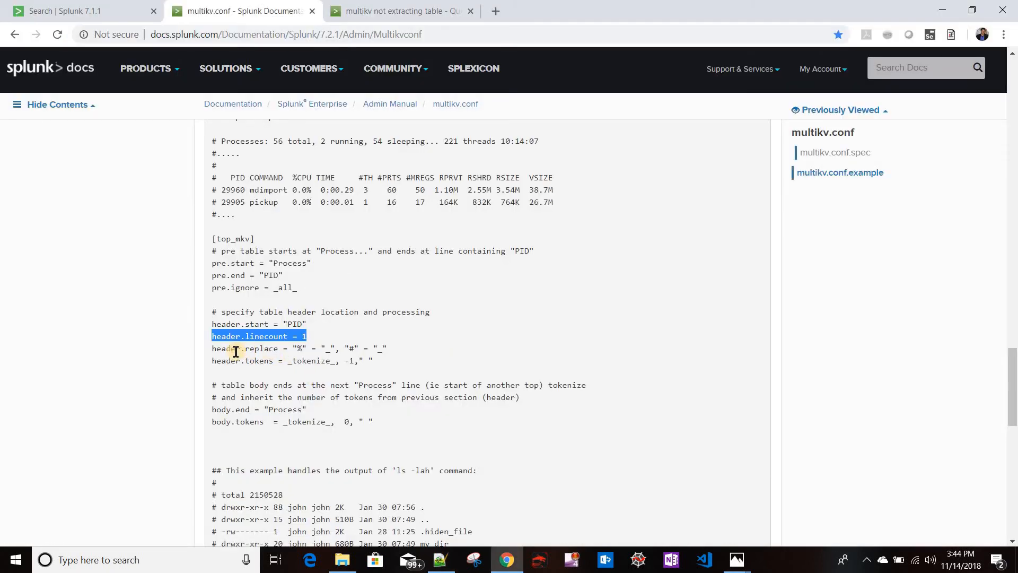
{"action": "left_click", "coordinate": [406, 342]}
{"action": "left_click_drag", "start_coordinate": [236, 348], "coordinate": [407, 342]}
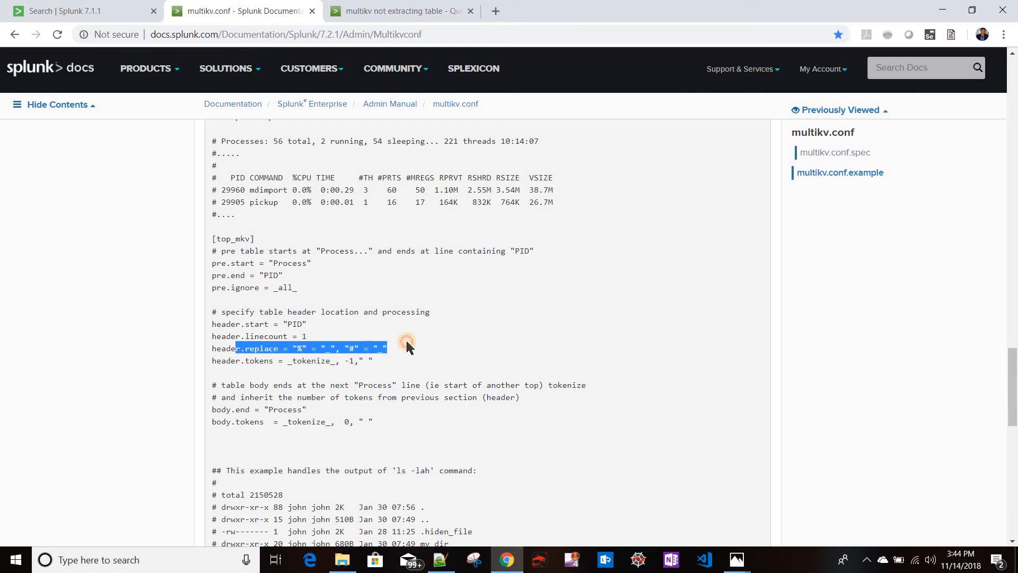
{"action": "left_click", "coordinate": [382, 320]}
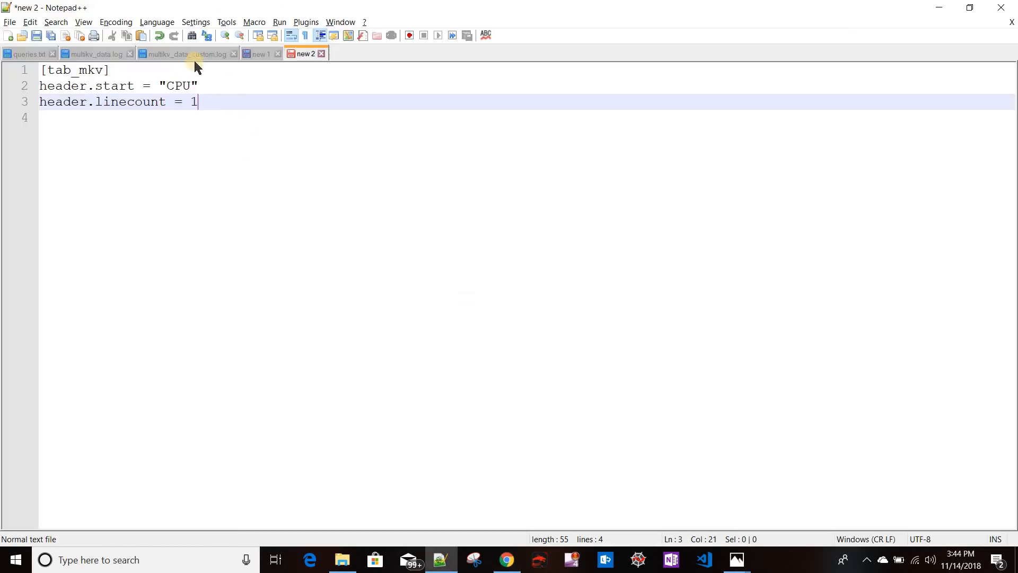
{"action": "left_click", "coordinate": [216, 54]}
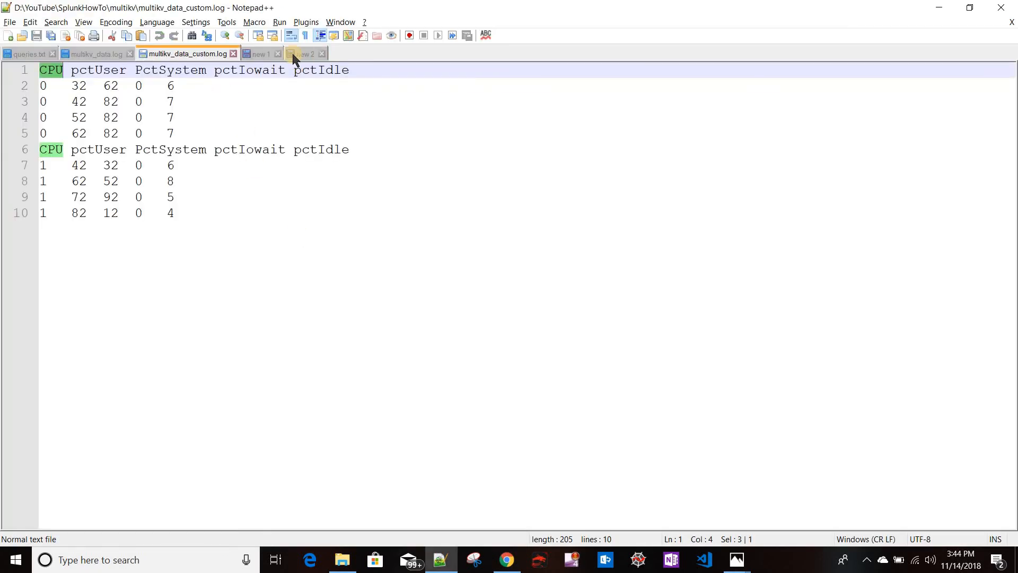
{"action": "key", "text": "alt+Tab"}
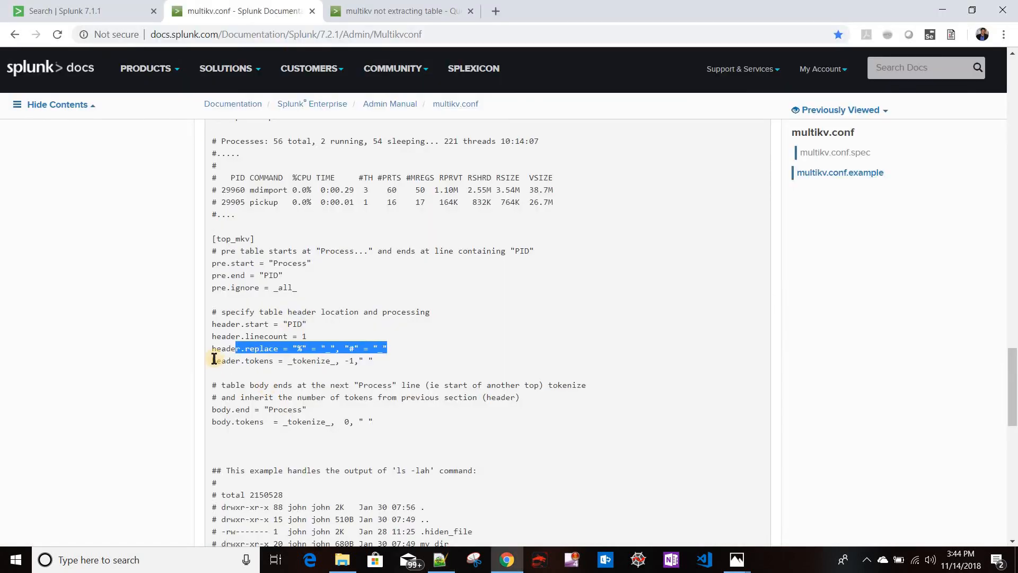
Step: Copy header.tokens = _tokenize_, -1," " from the documentation to line 4 of the Notepad++ stanza and compare its delimiter with the custom log's header
{"action": "left_click_drag", "start_coordinate": [213, 360], "coordinate": [386, 360]}
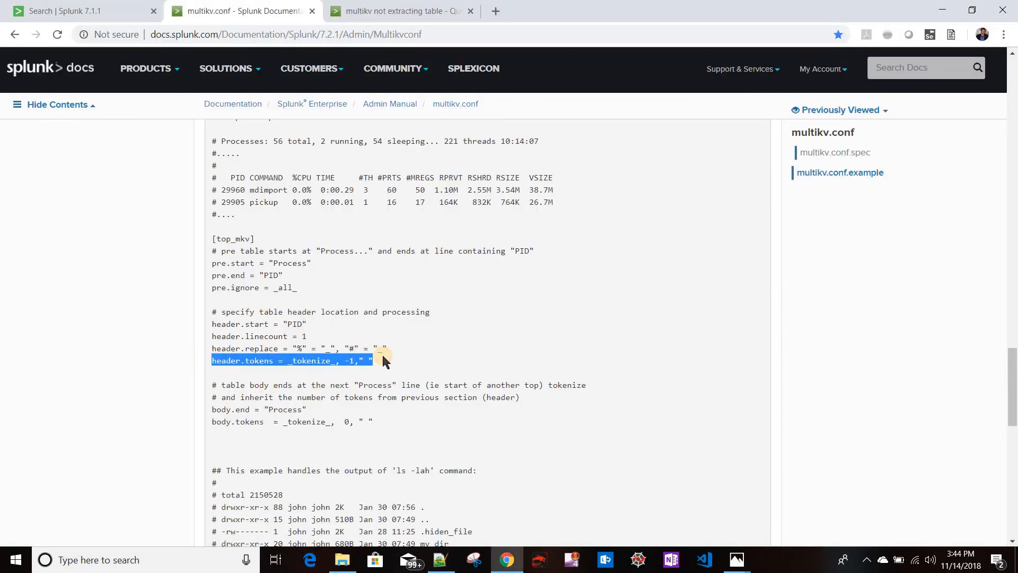
{"action": "key", "text": "alt+Tab"}
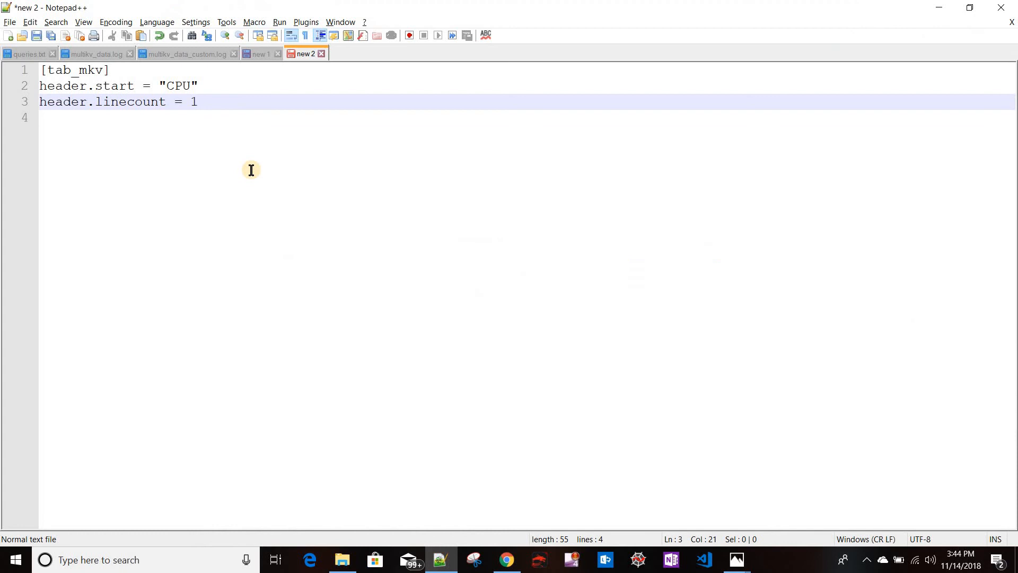
{"action": "left_click", "coordinate": [251, 170]}
{"action": "type", "text": "header.tokens = _tokenize_, -1,\" \""}
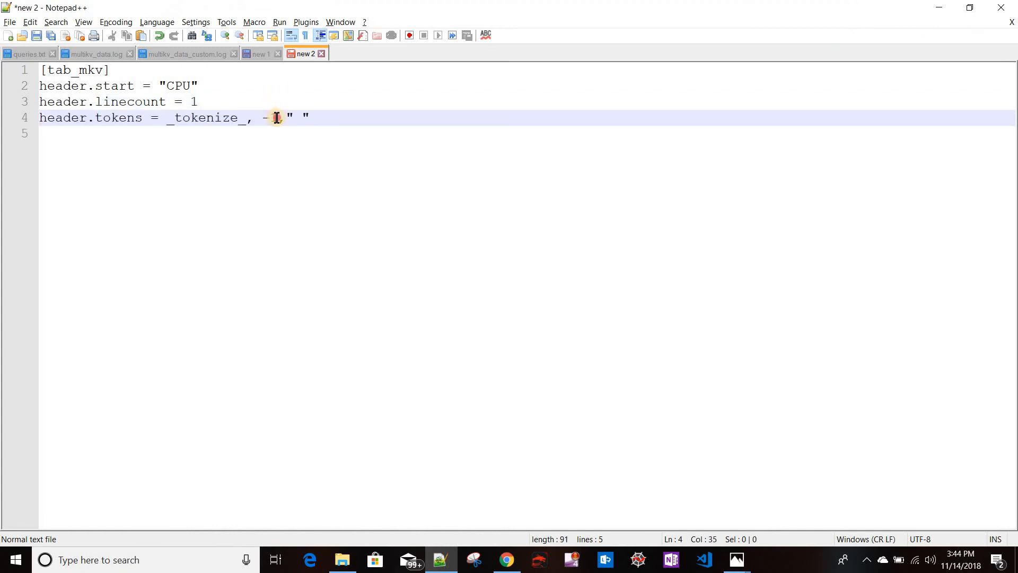
{"action": "left_click", "coordinate": [301, 117]}
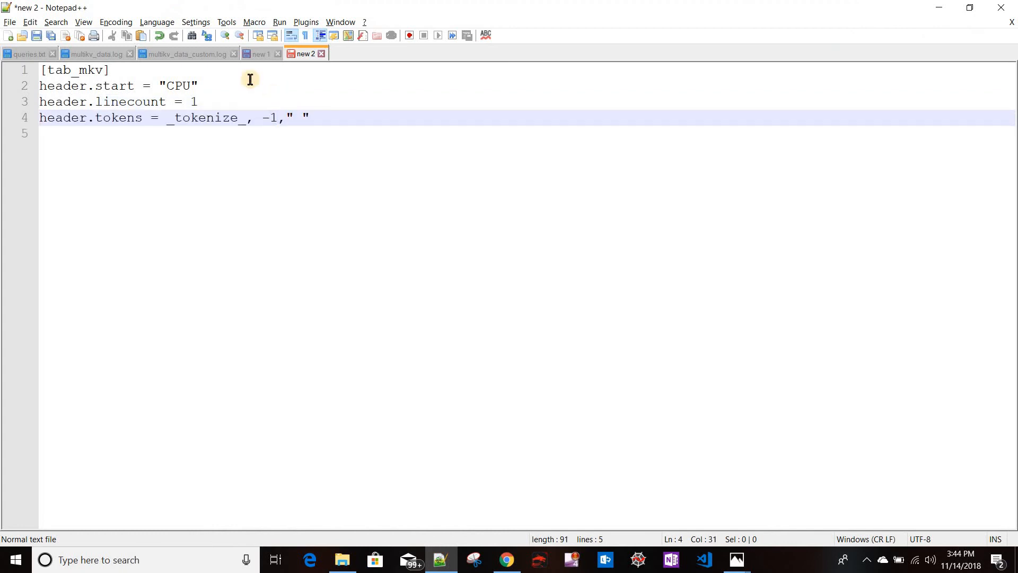
{"action": "left_click", "coordinate": [191, 59]}
{"action": "left_click", "coordinate": [297, 55]}
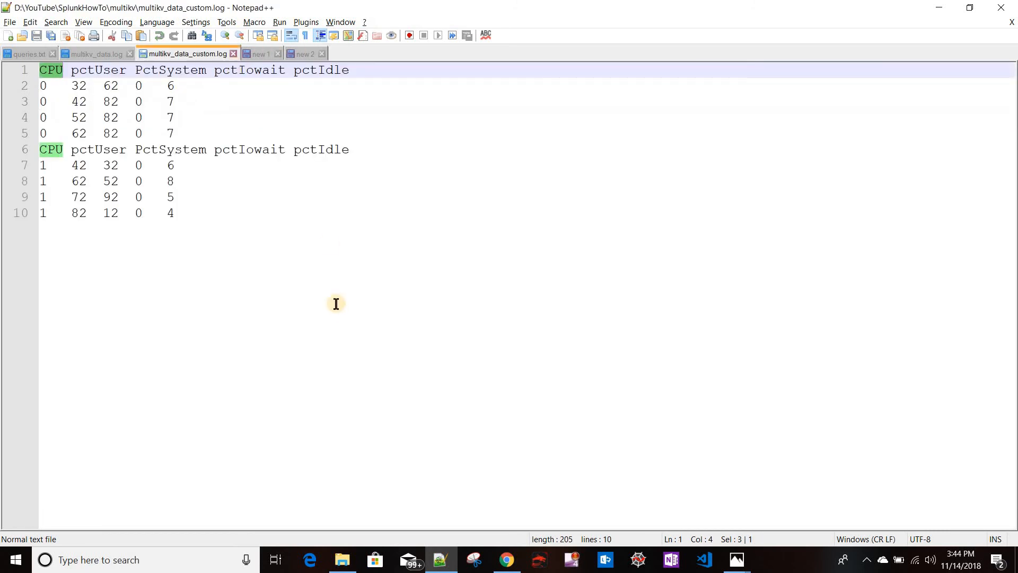
Step: Copy body.tokens = _tokenize_, 0, " " from the Chrome documentation onto line 5 of the Notepad++ stanza
{"action": "key", "text": "alt+Tab"}
{"action": "scroll", "coordinate": [297, 411], "scroll_direction": "down", "scroll_amount": 1}
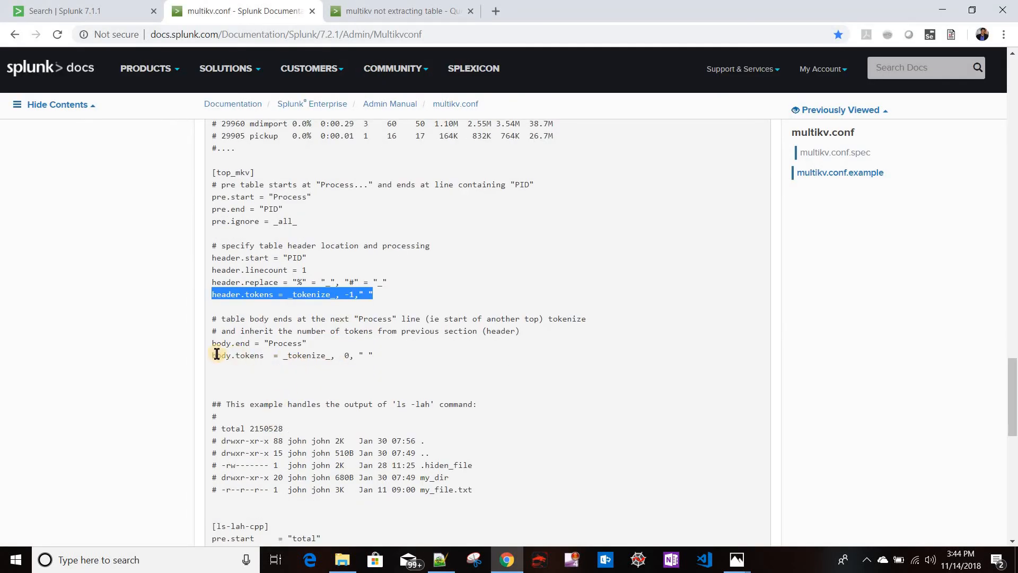
{"action": "left_click_drag", "start_coordinate": [212, 355], "coordinate": [387, 354]}
{"action": "key", "text": "ctrl+c"}
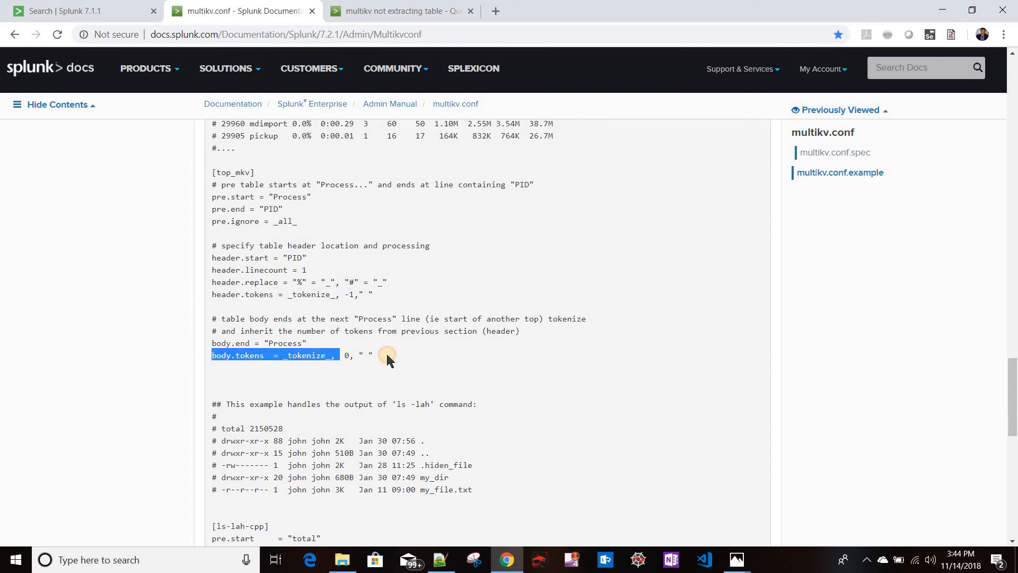
{"action": "key", "text": "alt+Tab"}
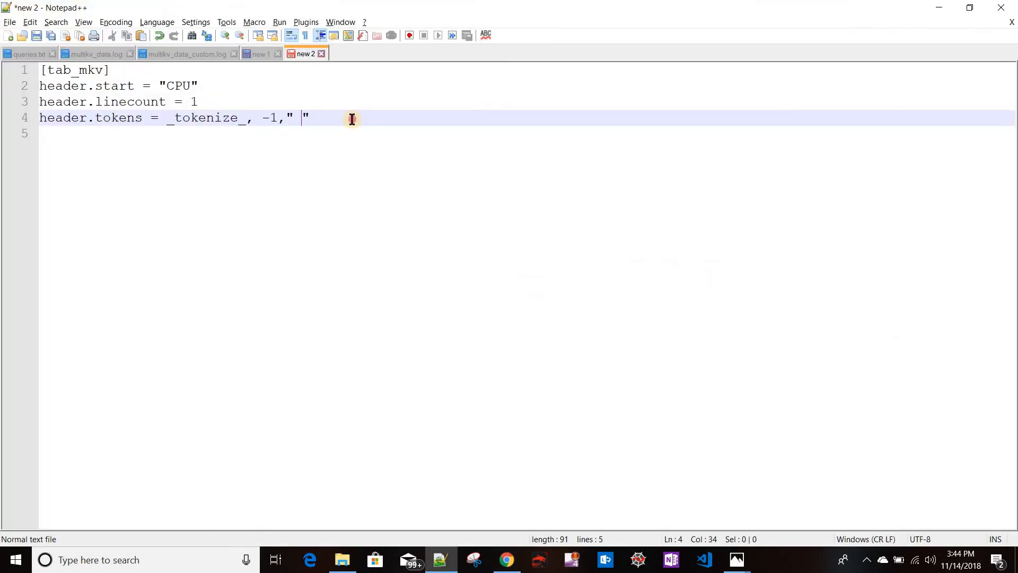
{"action": "key", "text": "Return"}
{"action": "key", "text": "ctrl+v"}
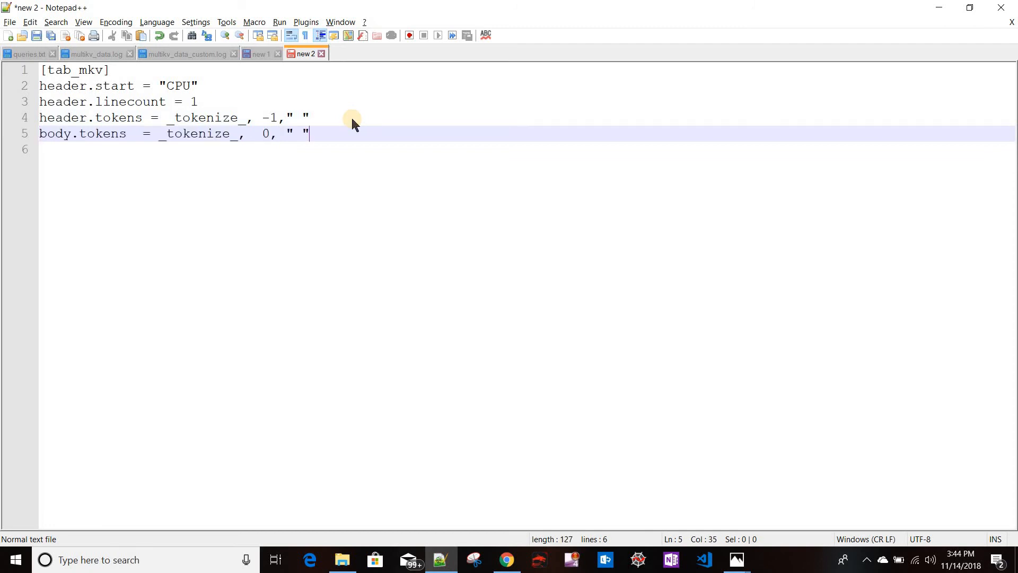
Step: Recheck the documentation in Chrome and set the token count in the stanza's body.tokens line to -1
{"action": "key", "text": "alt+Tab"}
{"action": "key", "text": "alt+Tab"}
{"action": "type", "text": "-1"}
Step: Re-enter the tab between 0 and 32 on line 2 of multikv_data_custom.log, and set the body.tokens delimiter in new 2 to a tab
{"action": "left_click", "coordinate": [248, 55]}
{"action": "left_click", "coordinate": [200, 54]}
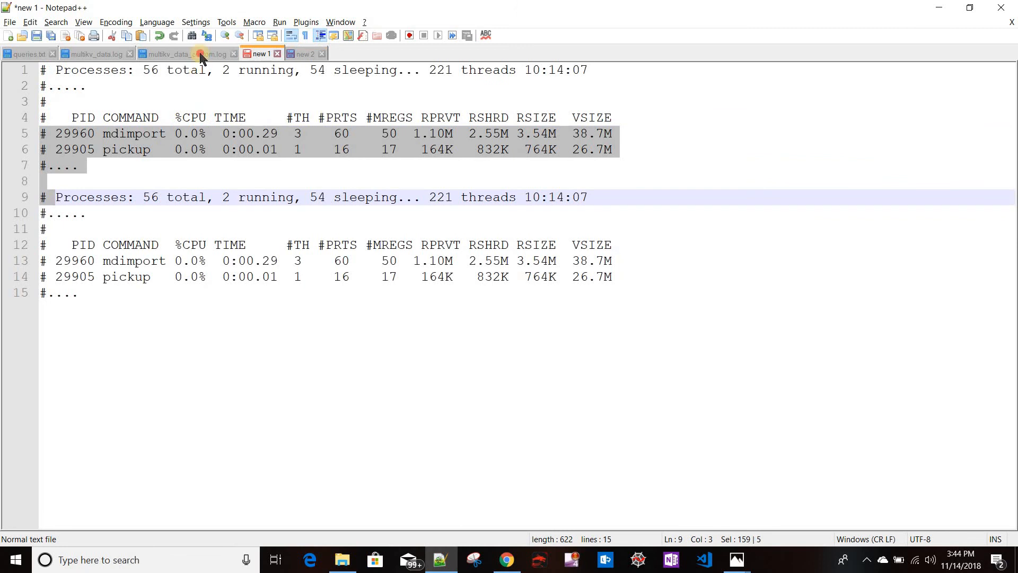
{"action": "left_click", "coordinate": [74, 84]}
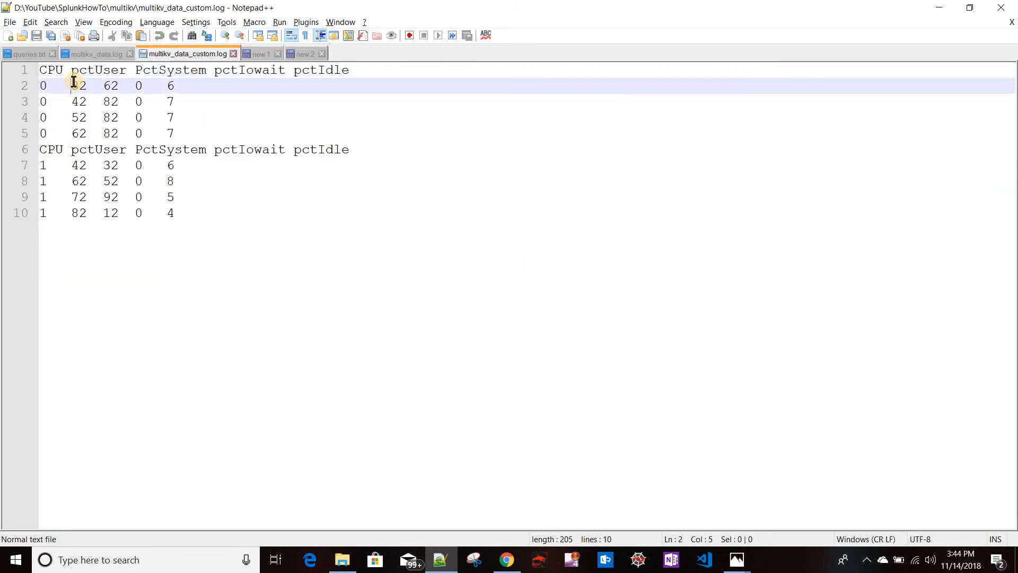
{"action": "key", "text": "BackSpace"}
{"action": "key", "text": "Tab"}
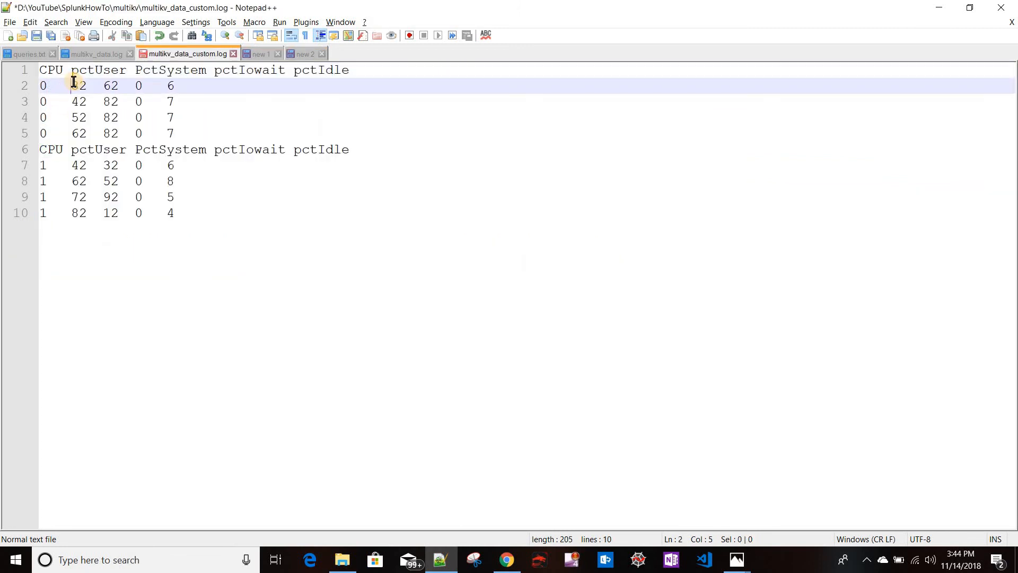
{"action": "key", "text": "ctrl+Tab"}
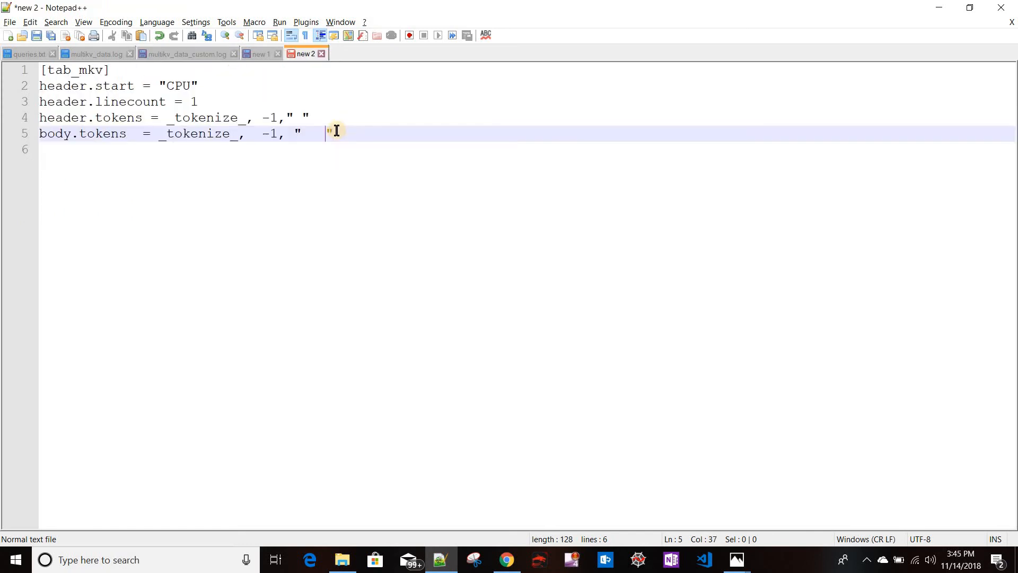
{"action": "left_click_drag", "start_coordinate": [362, 134], "coordinate": [29, 91]}
{"action": "left_click", "coordinate": [351, 134]}
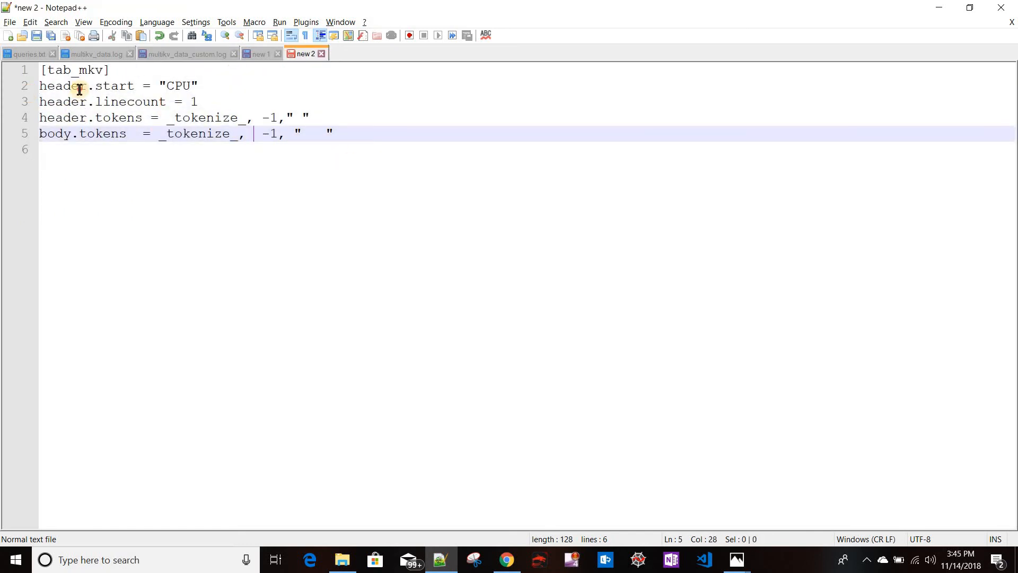
Step: Open the prepared multikv.conf from the D: drive's multikv folder in Notepad++ and review its tab_mkv stanza against the one in new 2
{"action": "left_click", "coordinate": [21, 79], "text": "shift"}
{"action": "left_click", "coordinate": [22, 73], "text": "shift"}
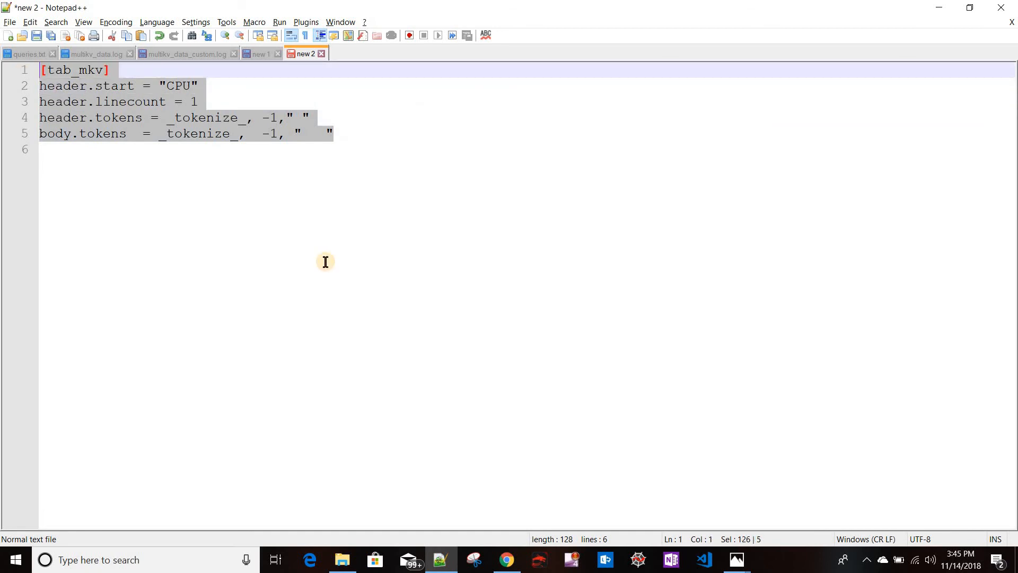
{"action": "left_click", "coordinate": [341, 559]}
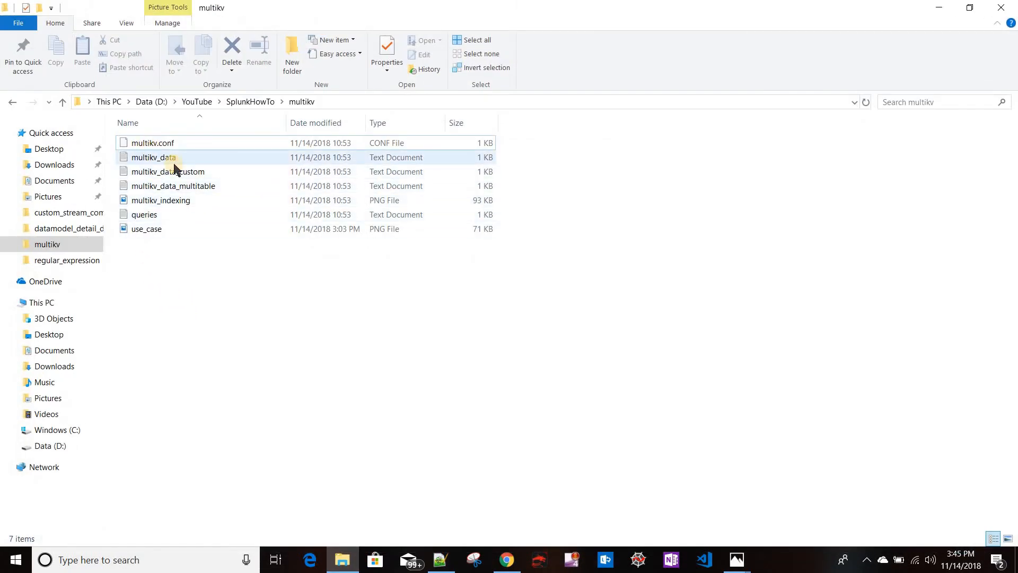
{"action": "right_click", "coordinate": [148, 144]}
{"action": "left_click", "coordinate": [200, 186]}
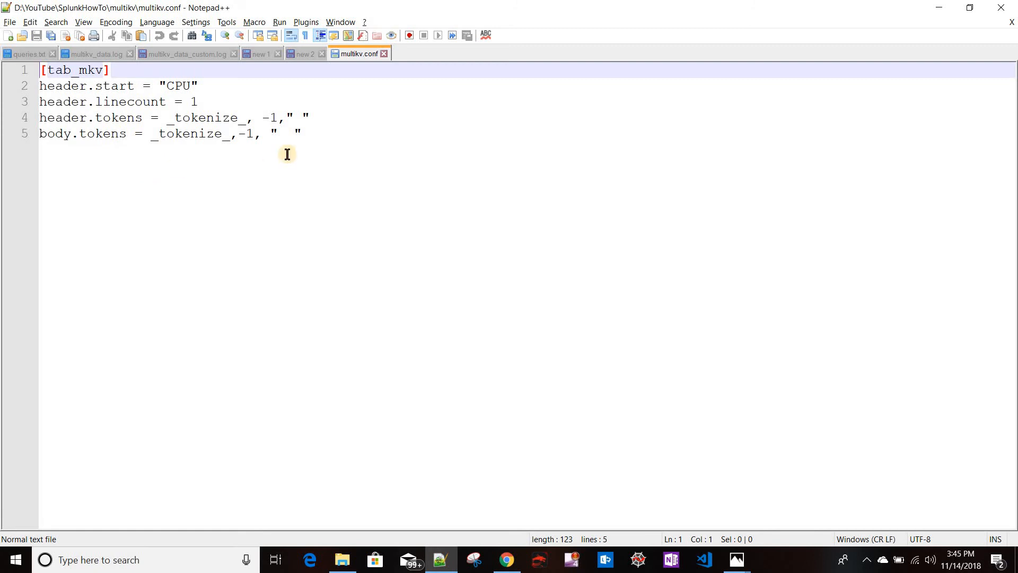
{"action": "left_click_drag", "start_coordinate": [300, 134], "coordinate": [134, 116]}
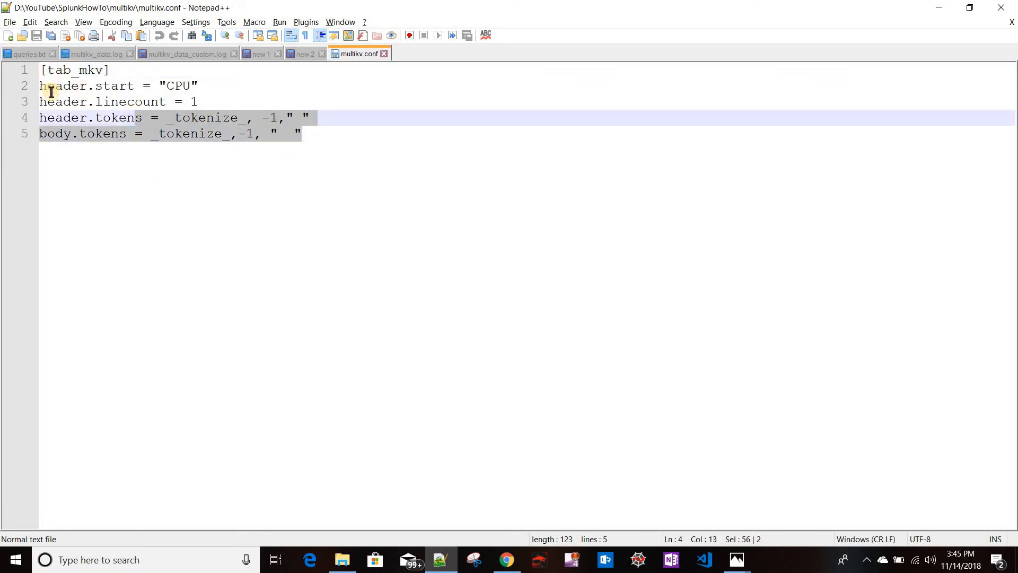
{"action": "double_click", "coordinate": [116, 106]}
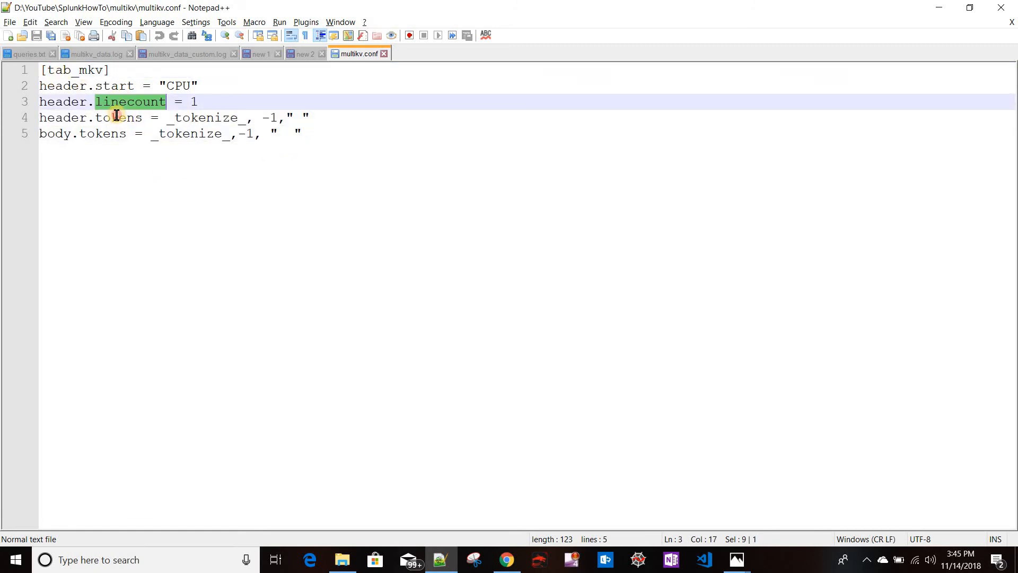
{"action": "double_click", "coordinate": [110, 120]}
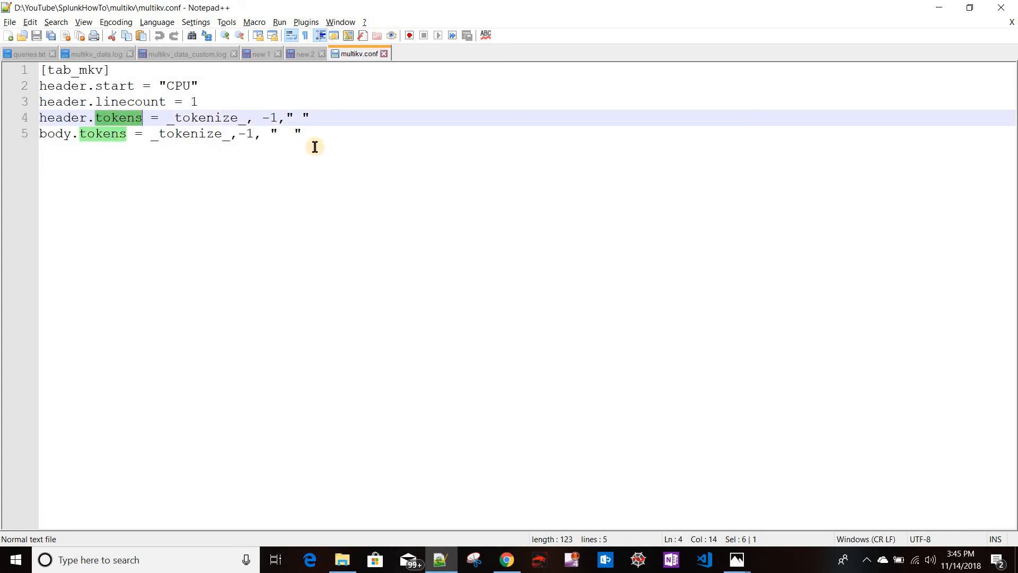
{"action": "key", "text": "End"}
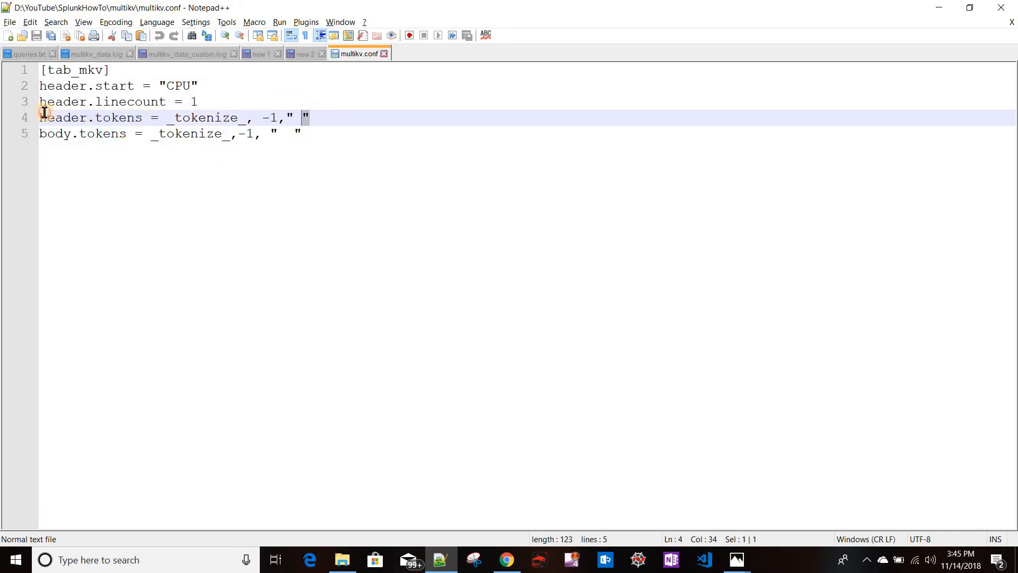
{"action": "key", "text": "shift+Home"}
{"action": "left_click_drag", "start_coordinate": [314, 130], "coordinate": [2, 72]}
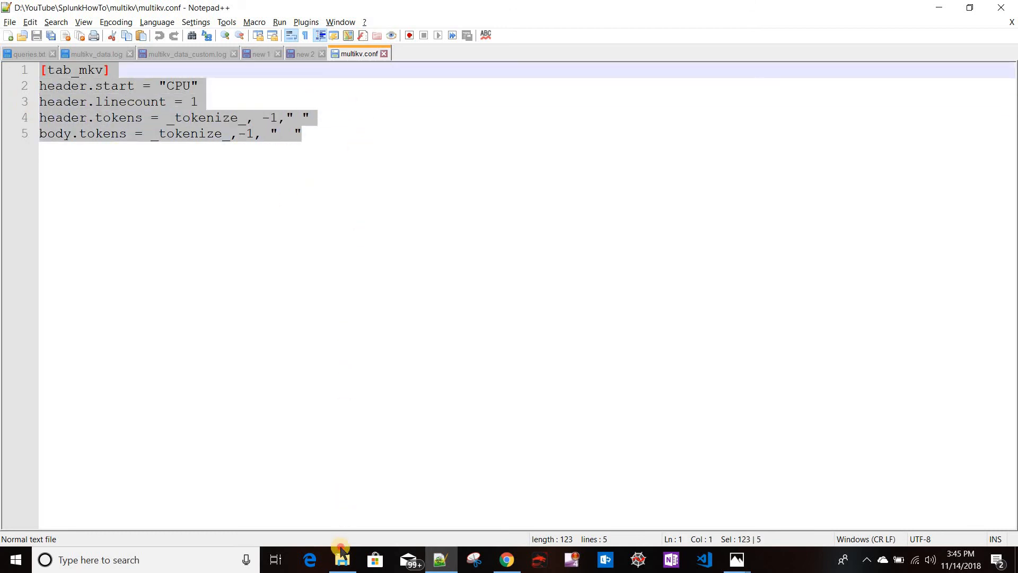
Step: In File Explorer, copy multikv.conf into Splunk's etc\system\local folder, granting administrator permission for the copy
{"action": "key", "text": "alt+Tab"}
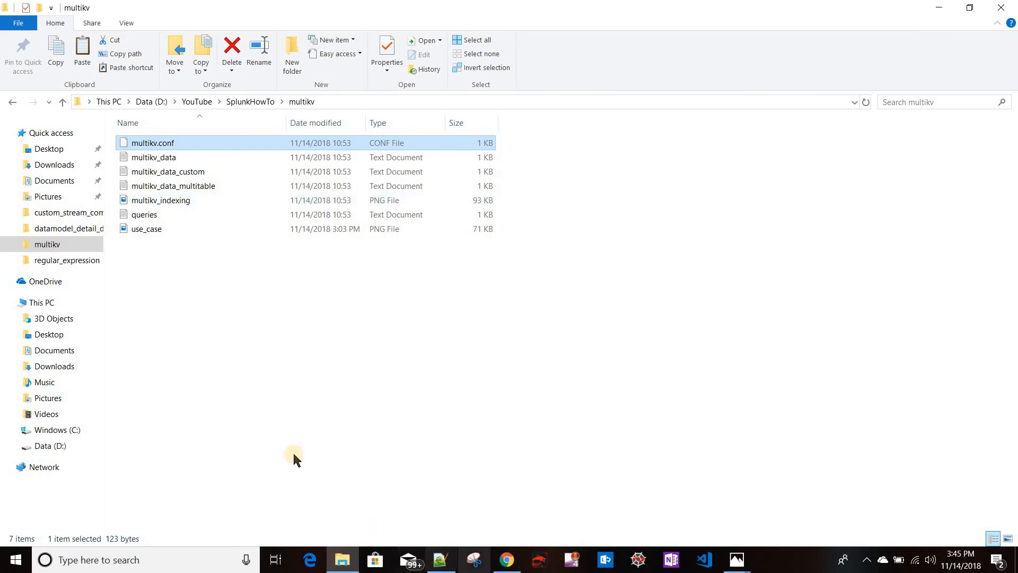
{"action": "left_click", "coordinate": [56, 150]}
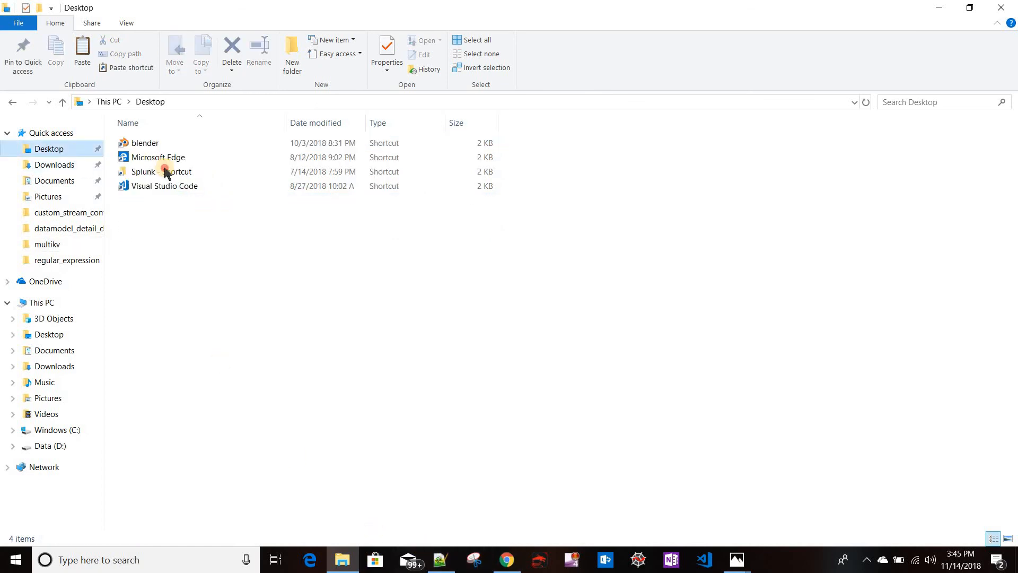
{"action": "double_click", "coordinate": [172, 169]}
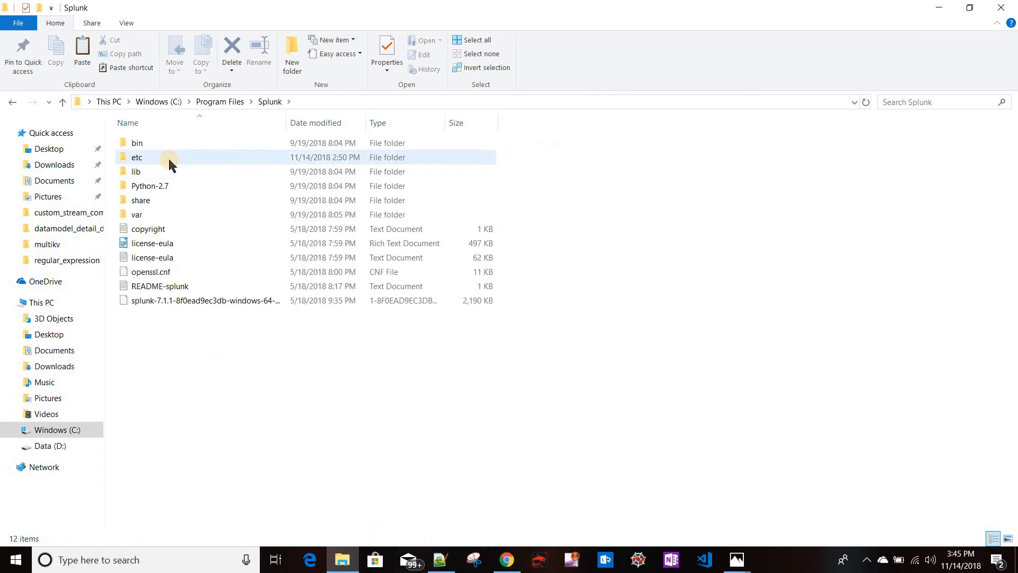
{"action": "double_click", "coordinate": [168, 157]}
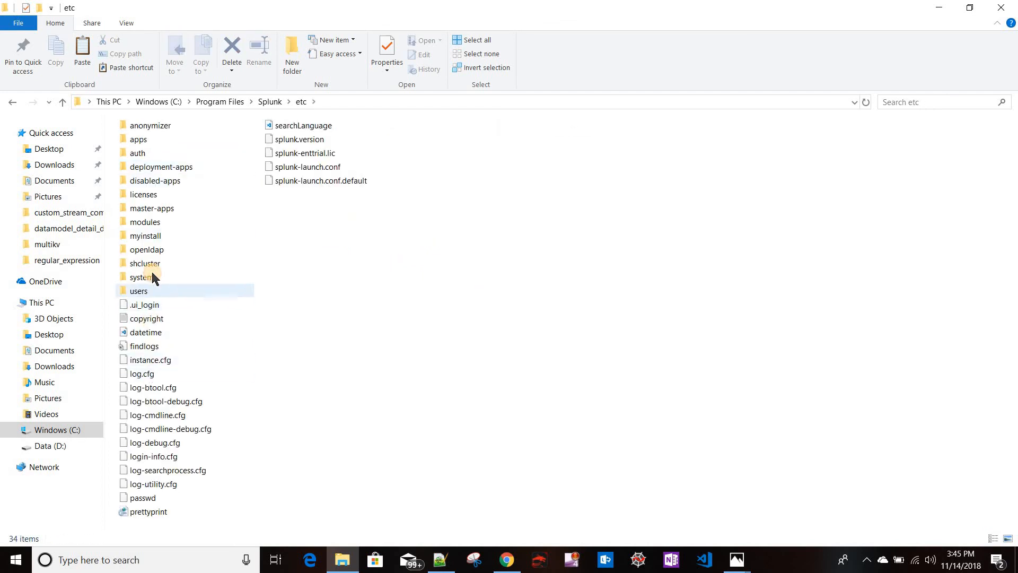
{"action": "double_click", "coordinate": [153, 277]}
{"action": "double_click", "coordinate": [154, 175]}
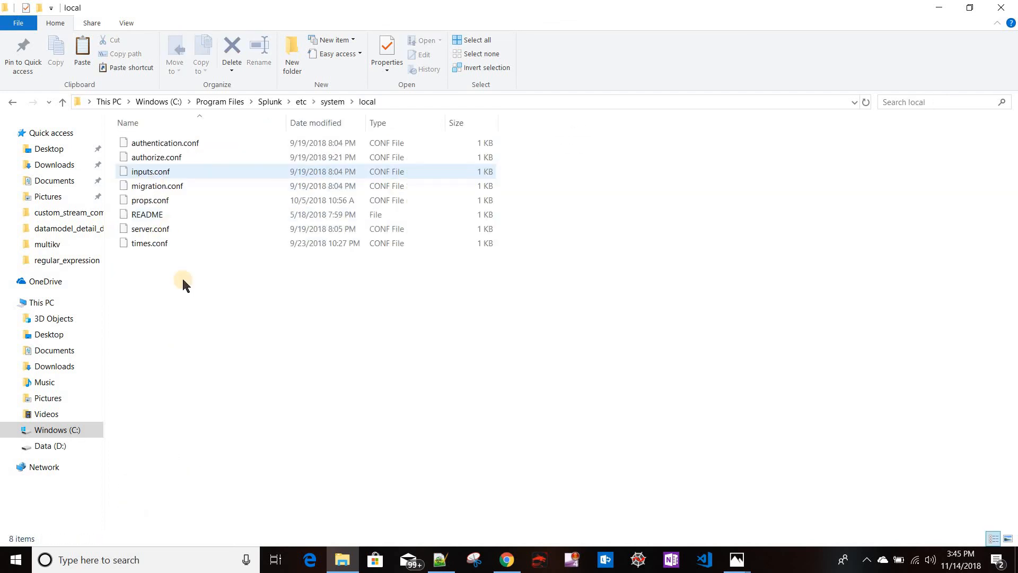
{"action": "key", "text": "ctrl+v"}
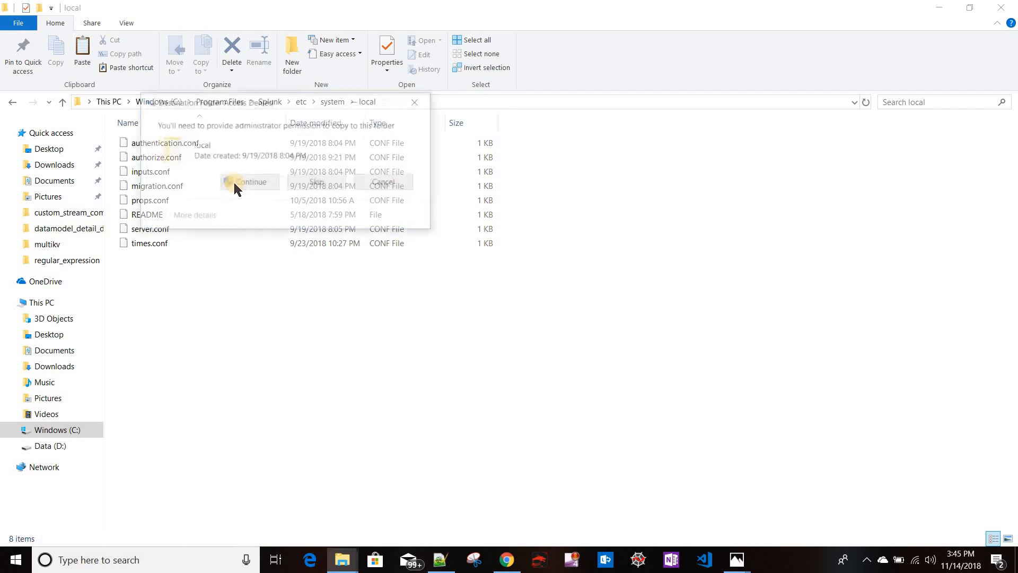
{"action": "left_click", "coordinate": [234, 183]}
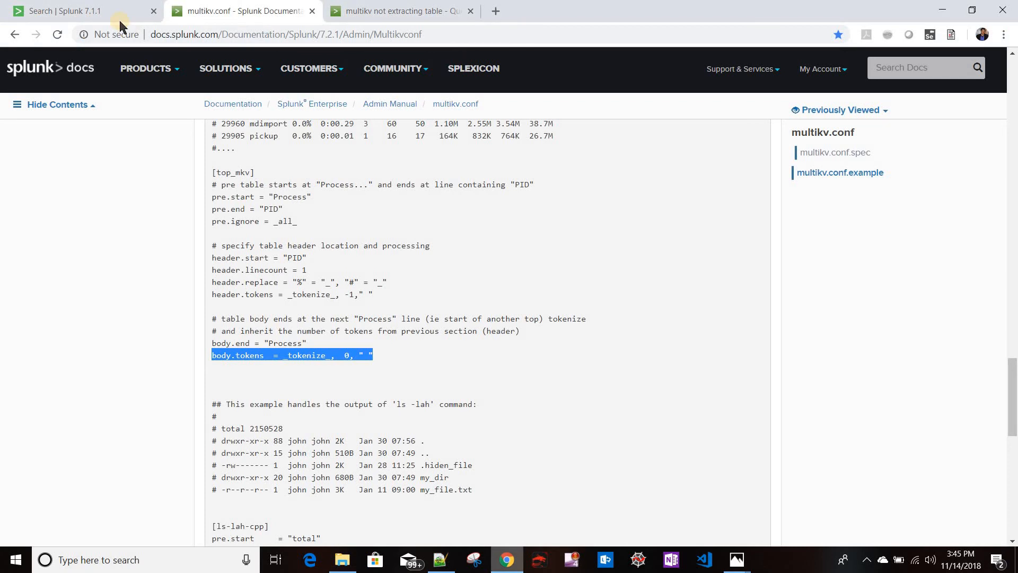
Step: Switch to the Splunk search page in Chrome and restart Splunk from its server controls
{"action": "left_click", "coordinate": [510, 561]}
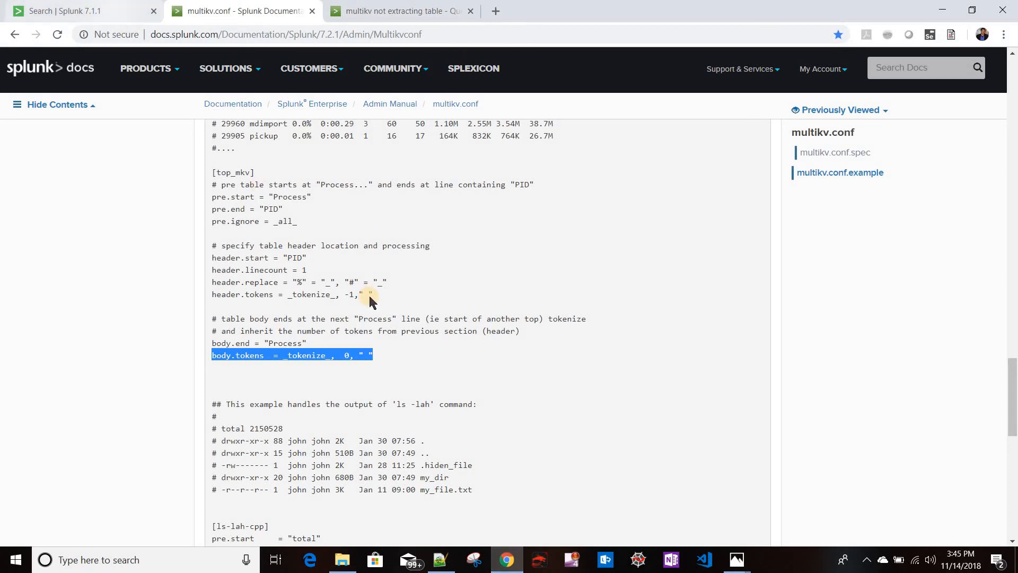
{"action": "key", "text": "ctrl+1"}
{"action": "left_click", "coordinate": [748, 59]}
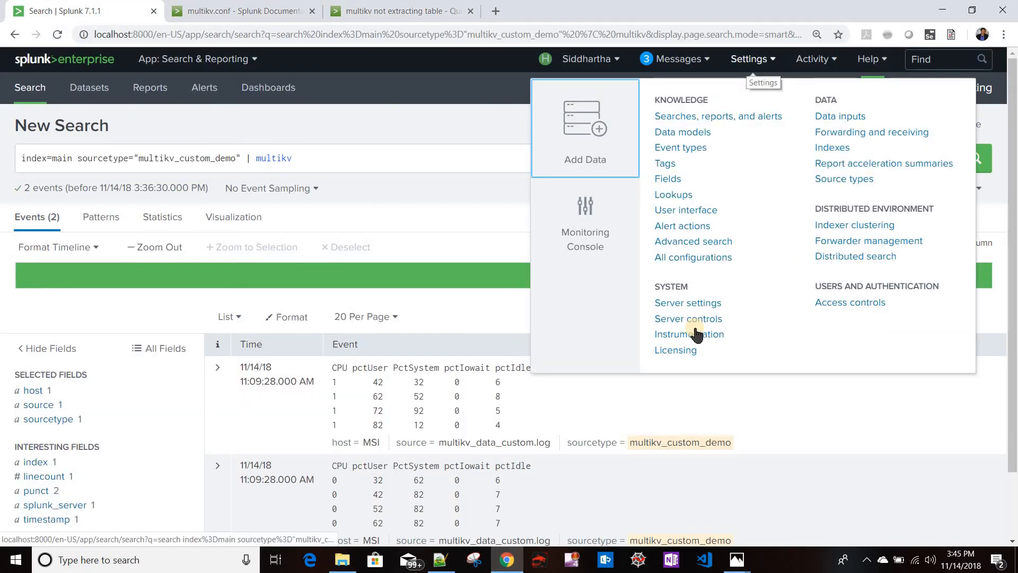
{"action": "left_click", "coordinate": [690, 319]}
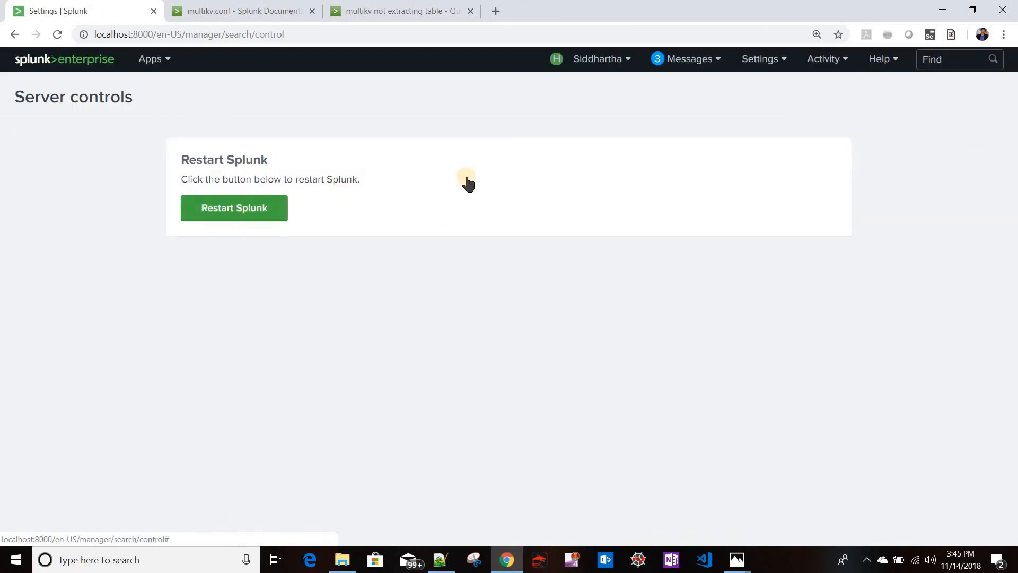
{"action": "left_click", "coordinate": [234, 207]}
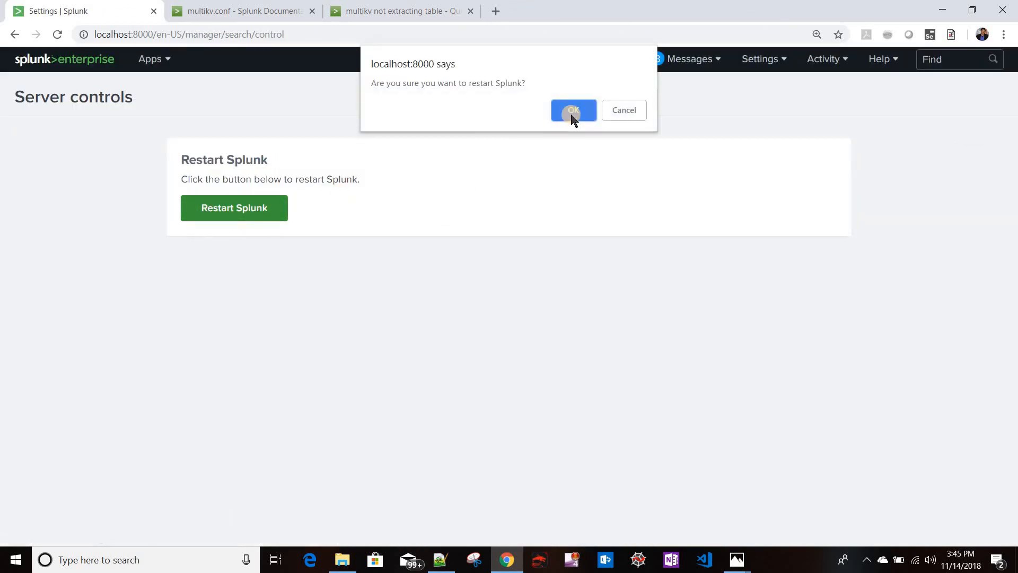
{"action": "left_click", "coordinate": [572, 115]}
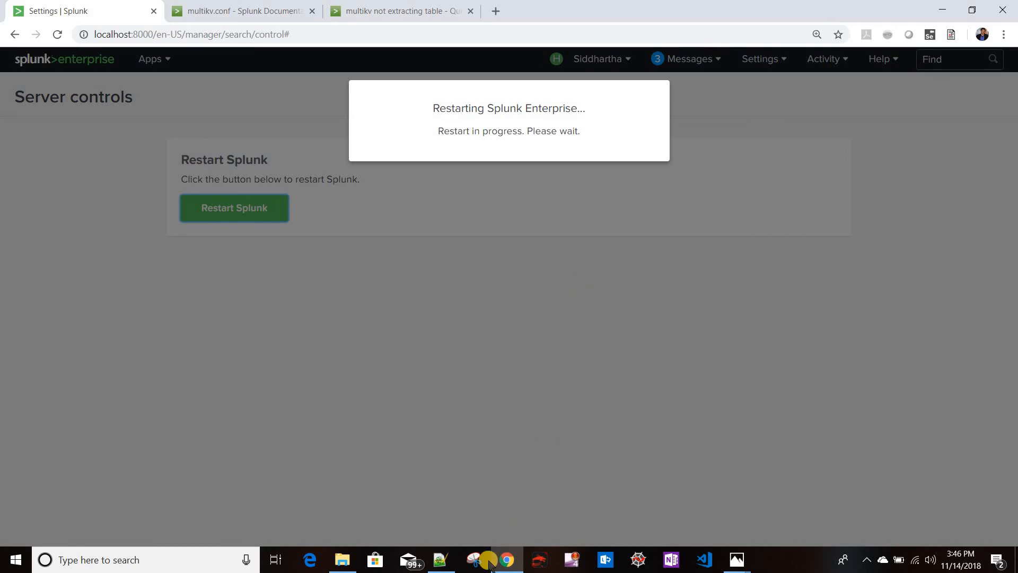
Step: Check the stanza name tab_mkv in multikv.conf in Notepad++ and return to Splunk in Chrome
{"action": "key", "text": "alt+Tab"}
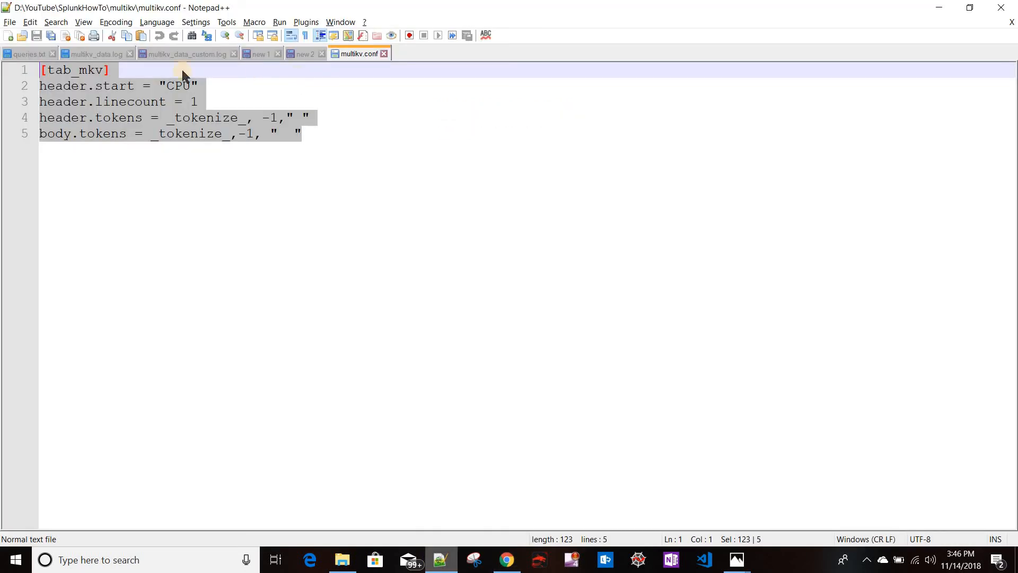
{"action": "double_click", "coordinate": [85, 70]}
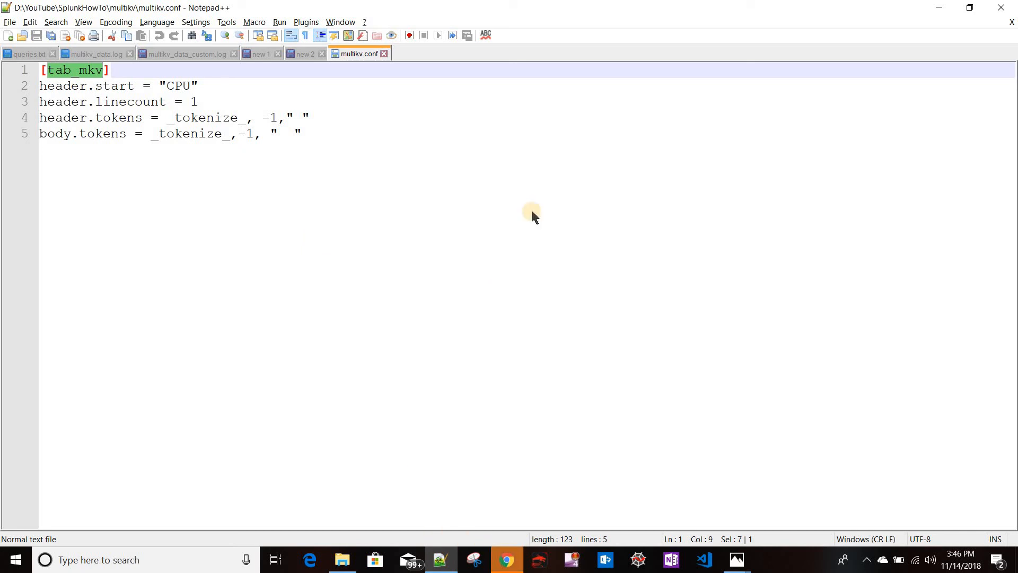
{"action": "key", "text": "alt+Tab"}
Step: Dismiss the restart notice, sign in to Splunk with the saved credentials, and open the Search & Reporting app
{"action": "left_click", "coordinate": [624, 109]}
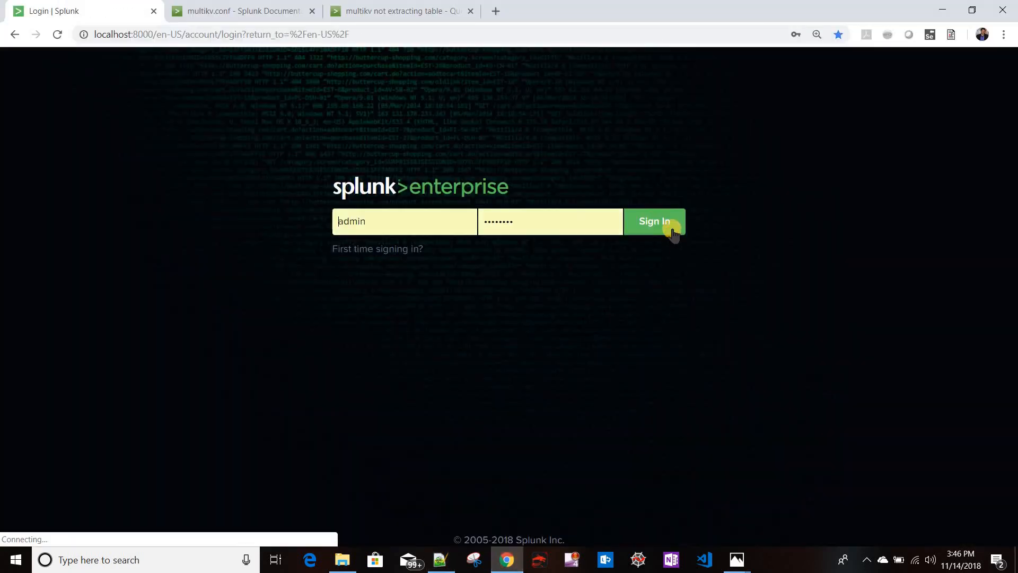
{"action": "left_click", "coordinate": [671, 232]}
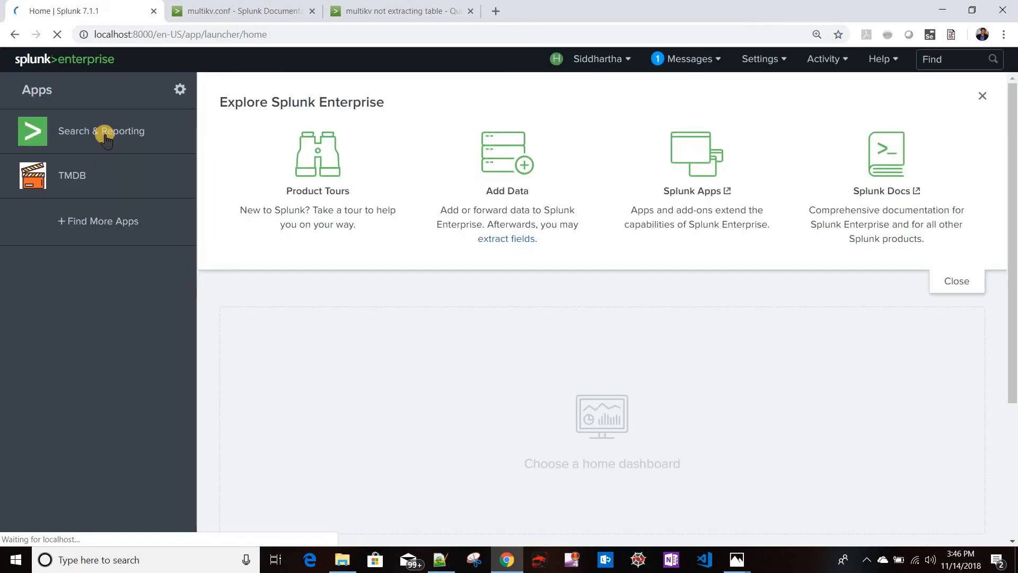
{"action": "left_click", "coordinate": [105, 139]}
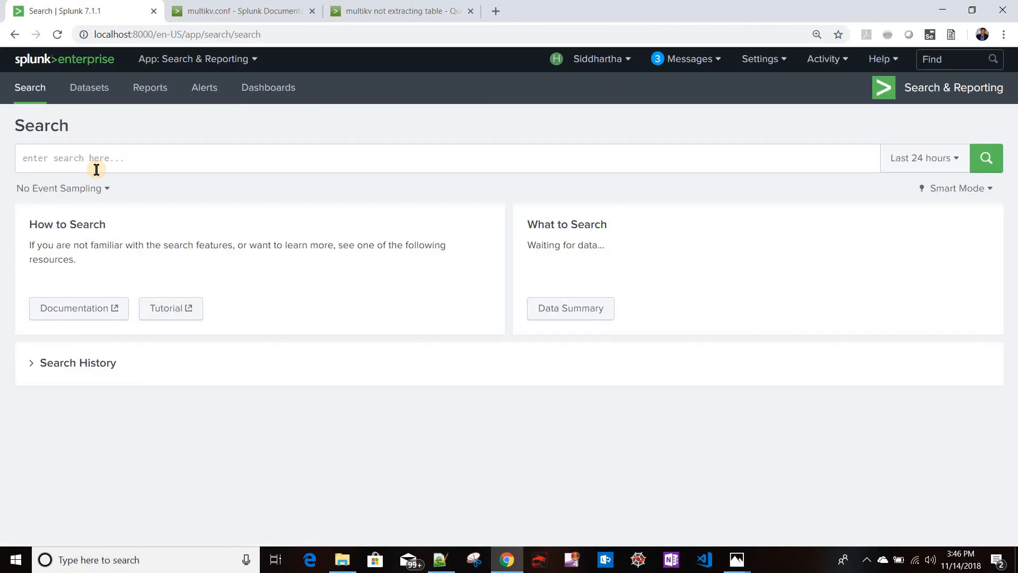
Step: Search index=main and filter the events to the multikv_custom_demo sourcetype
{"action": "left_click", "coordinate": [96, 170]}
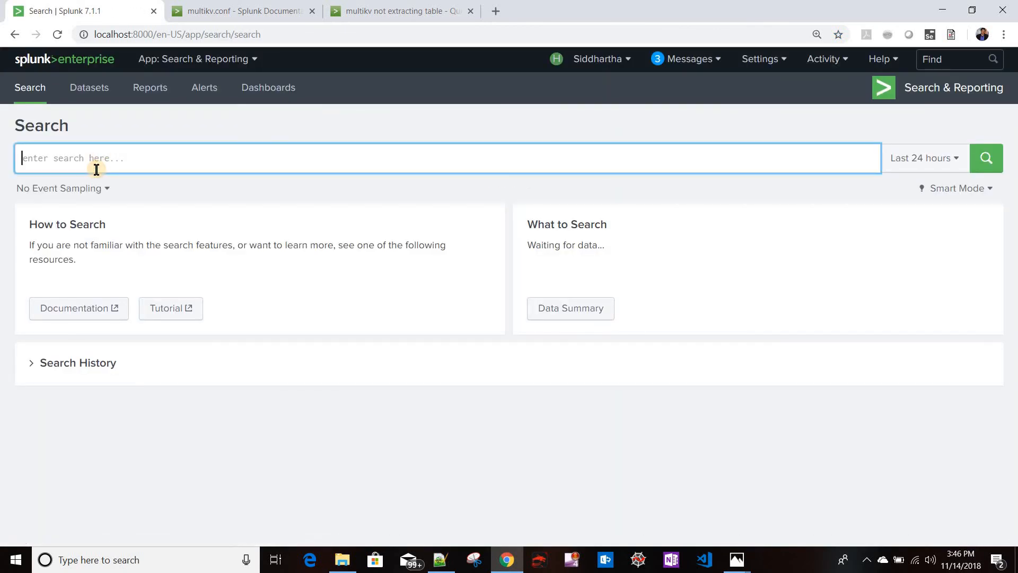
{"action": "type", "text": "index="}
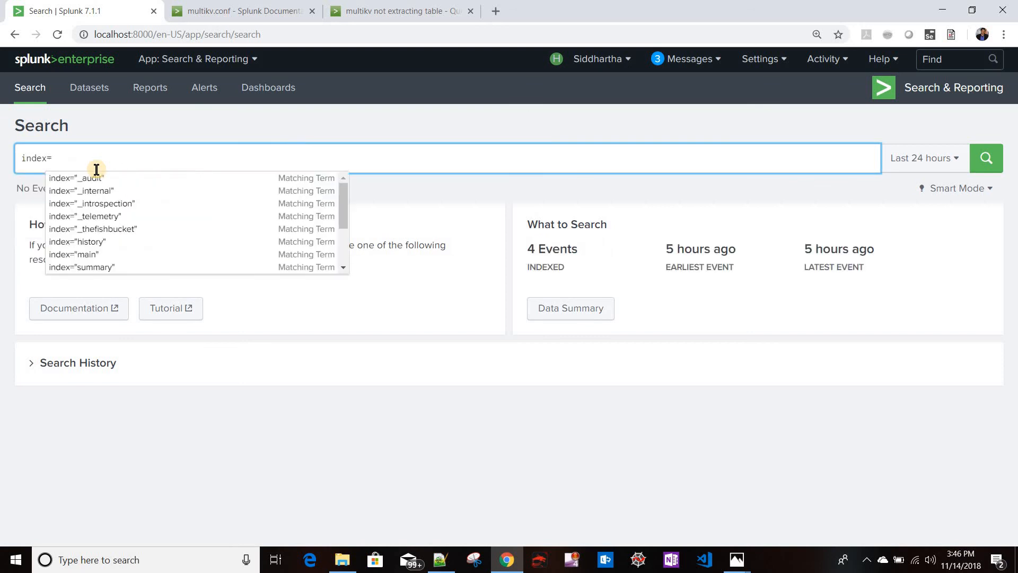
{"action": "type", "text": "main"}
{"action": "key", "text": "Return"}
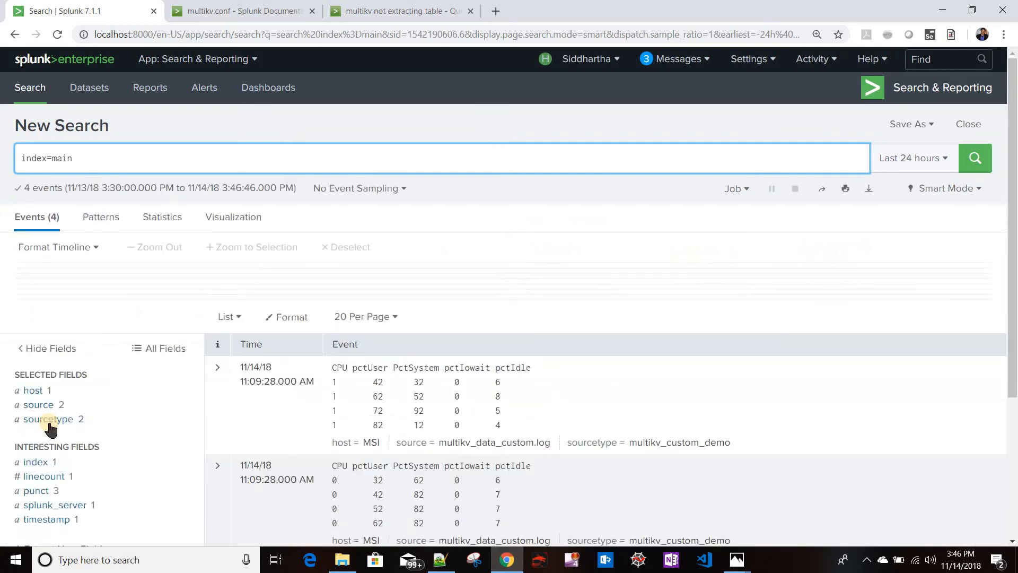
{"action": "left_click", "coordinate": [50, 422]}
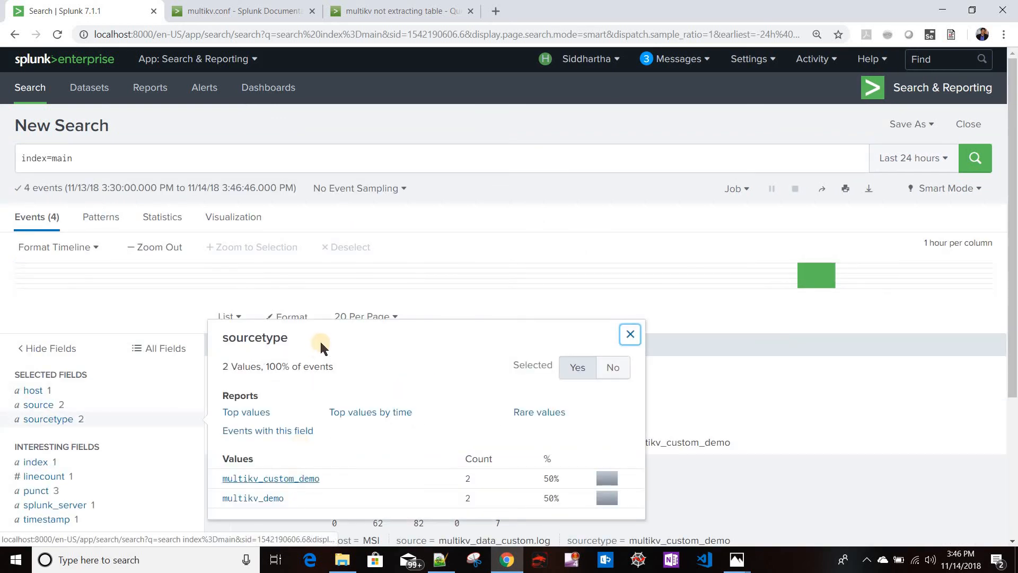
{"action": "left_click", "coordinate": [270, 479]}
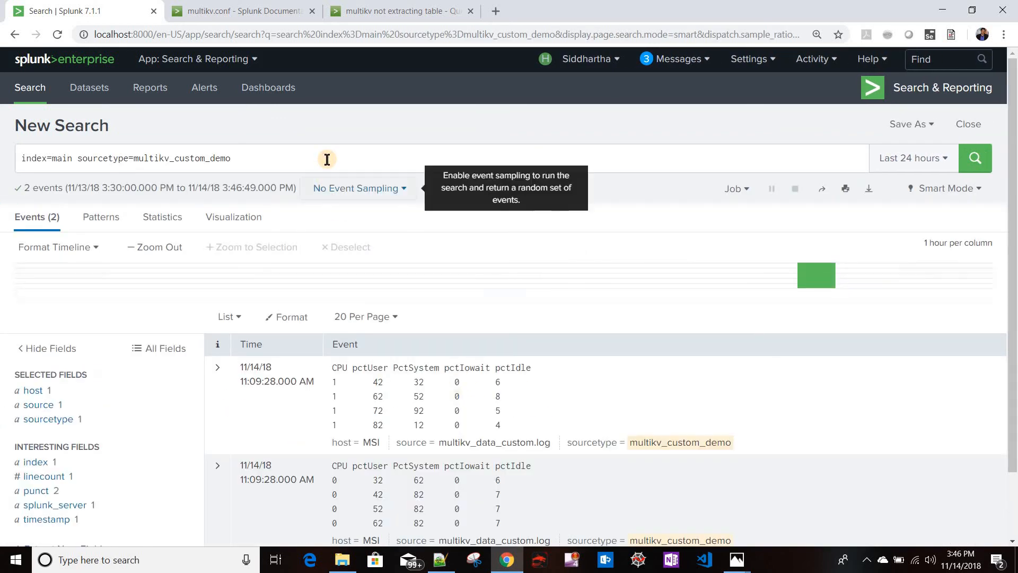
Step: Append a multikv command with the conf= argument to the index=main sourcetype=multikv_custom_demo search
{"action": "left_click", "coordinate": [327, 159]}
{"action": "type", "text": "| mul"}
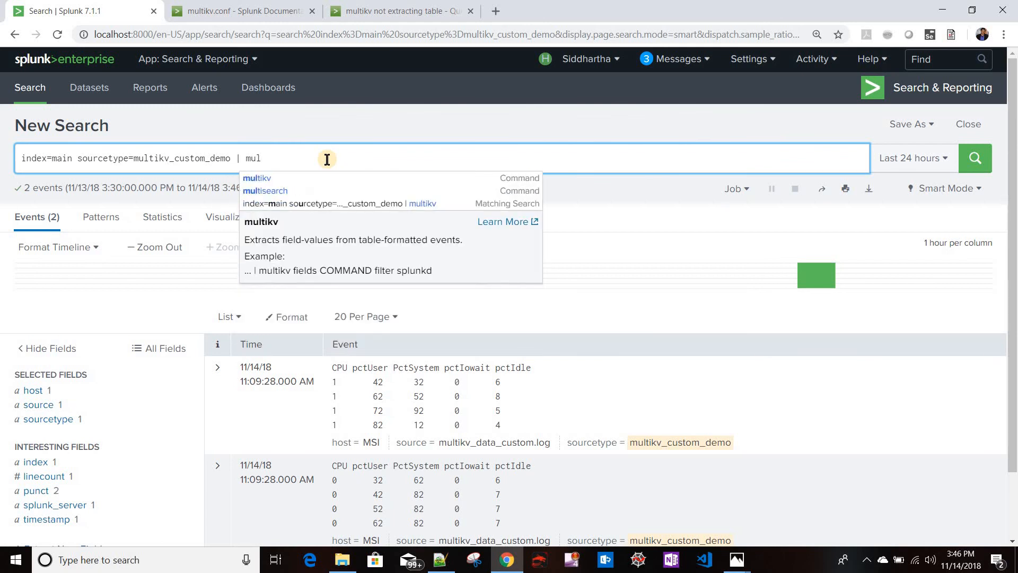
{"action": "key", "text": "Down"}
{"action": "key", "text": "Return"}
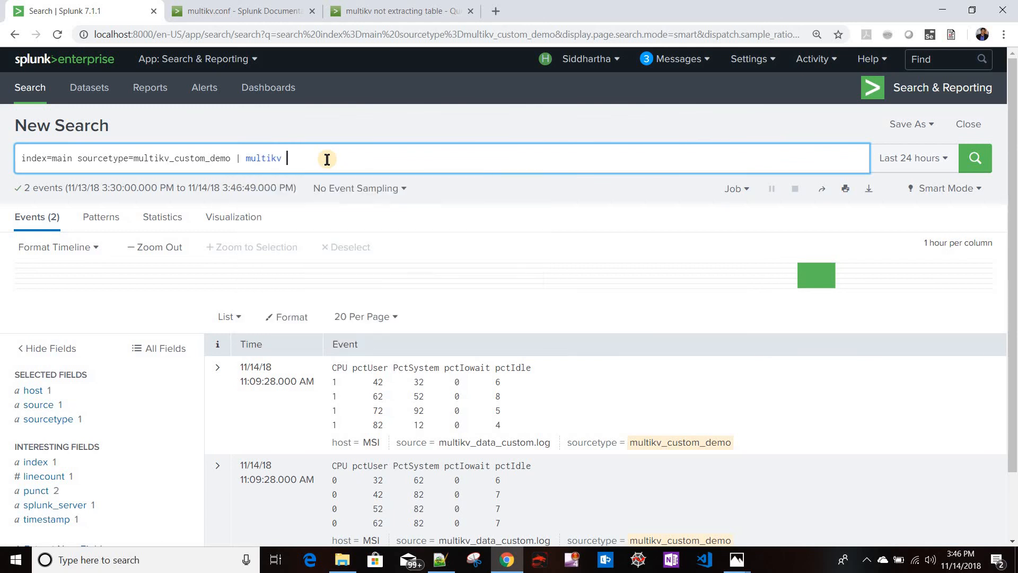
{"action": "type", "text": "c"}
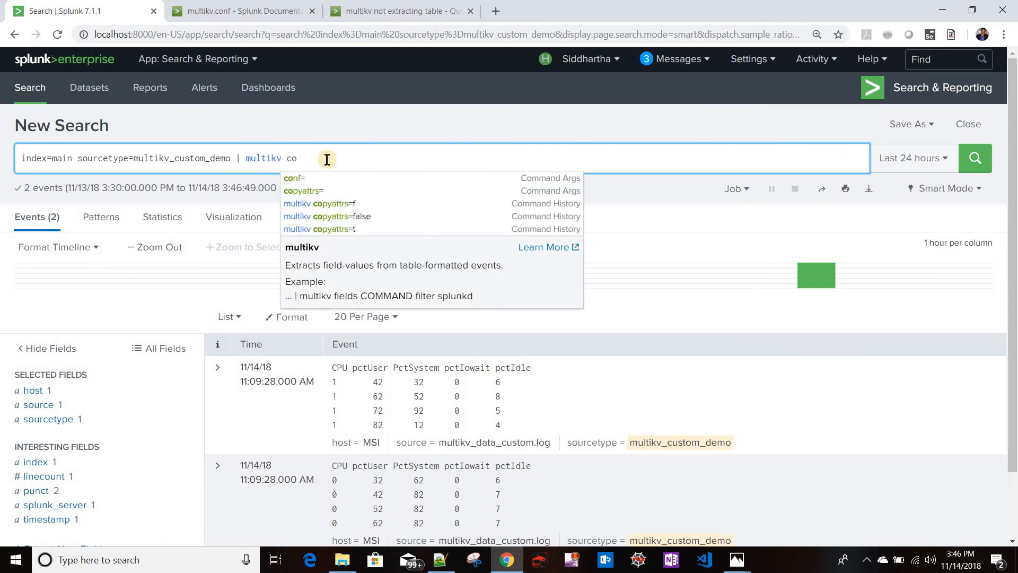
{"action": "type", "text": "o"}
{"action": "key", "text": "Down"}
{"action": "key", "text": "Return"}
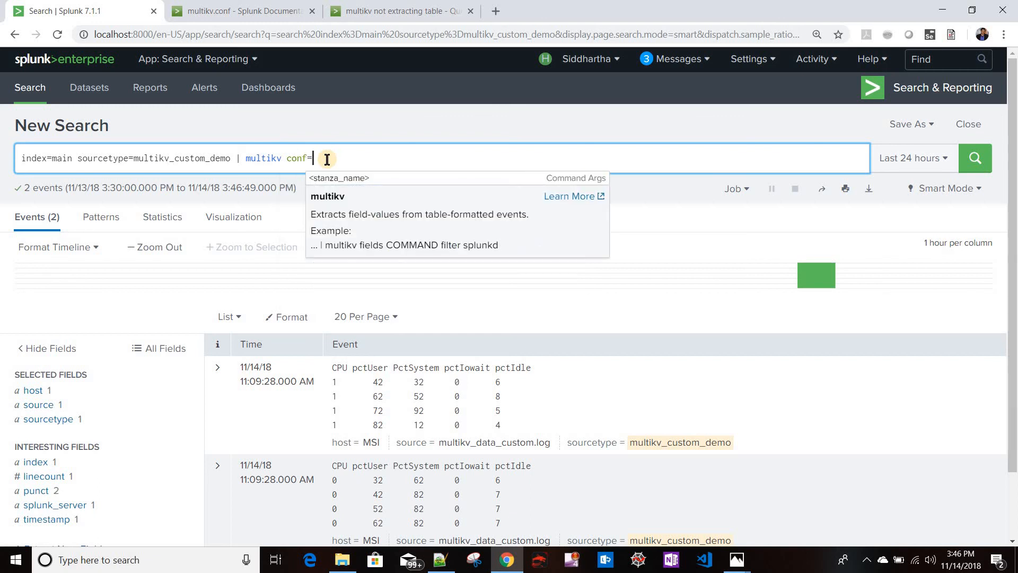
Step: Check the stanza name in Notepad++, complete the argument in Chrome as conf=tab_mkv, and run the search over All time
{"action": "key", "text": "alt+Tab"}
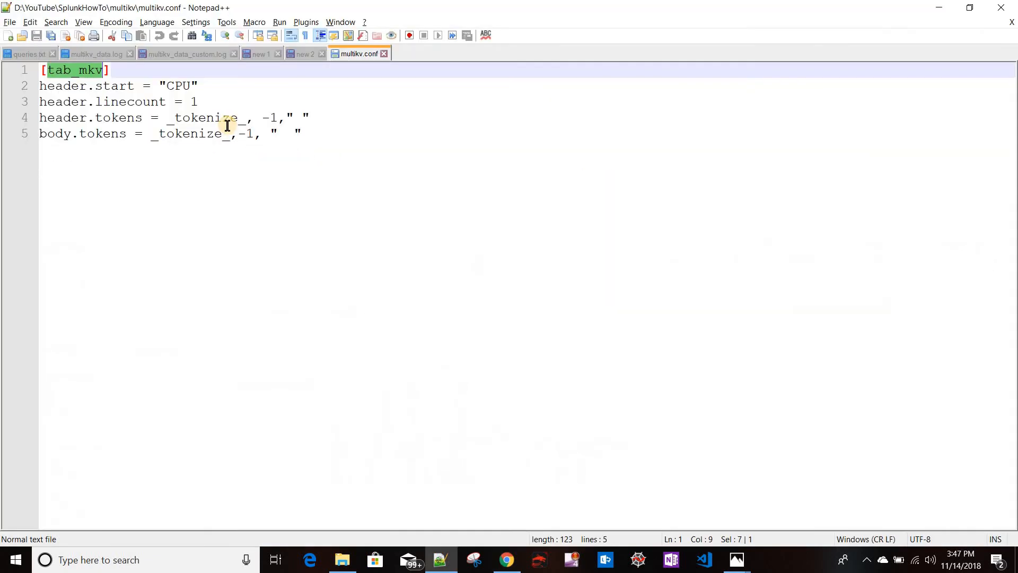
{"action": "key", "text": "alt+Tab"}
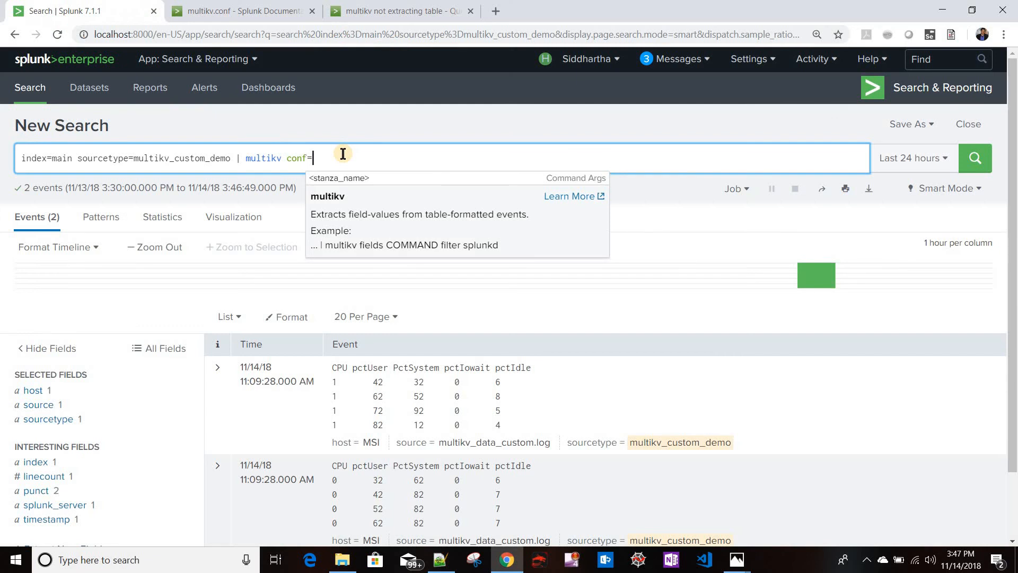
{"action": "type", "text": "tab_mkv"}
{"action": "left_click", "coordinate": [911, 157]}
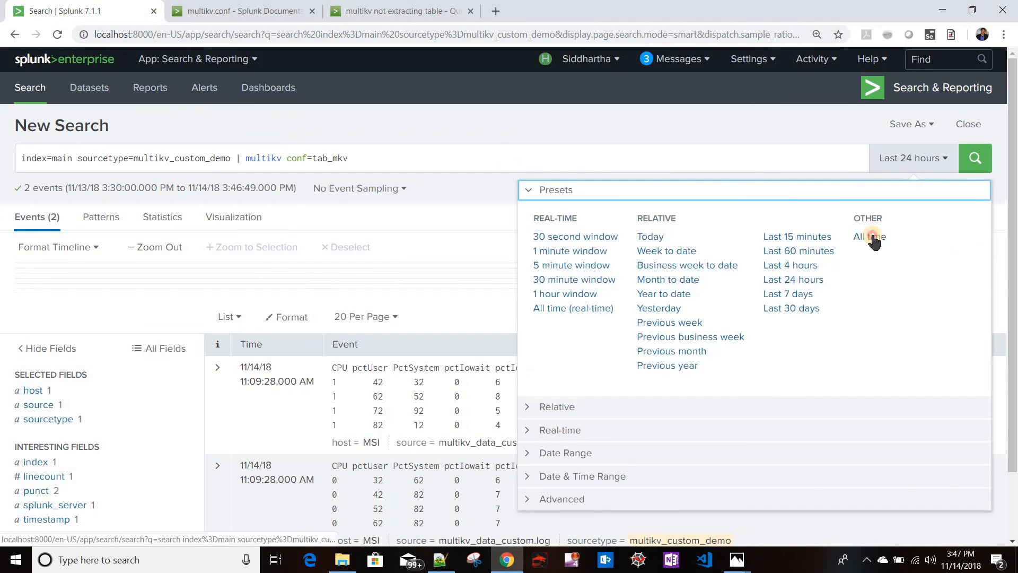
{"action": "left_click", "coordinate": [873, 237]}
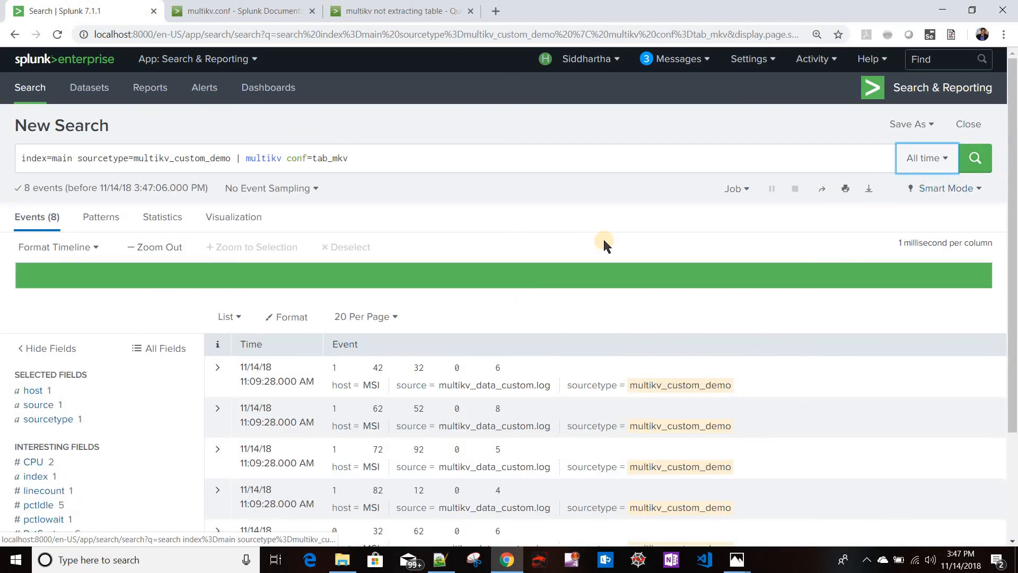
Step: Examine the events and interesting fields extracted with the tab_mkv stanza
{"action": "scroll", "coordinate": [603, 237], "scroll_direction": "down", "scroll_amount": 3}
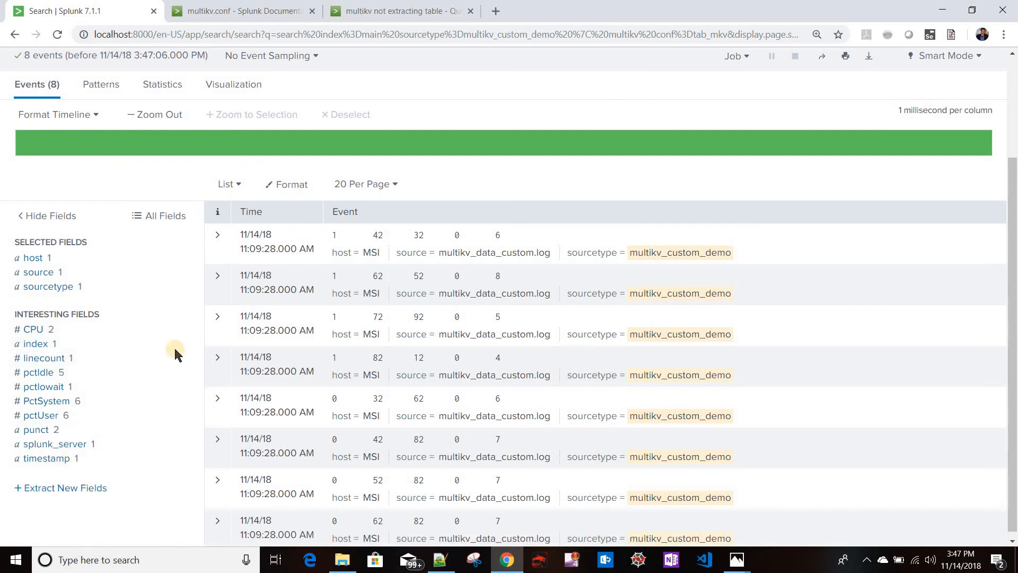
{"action": "scroll", "coordinate": [339, 158], "scroll_direction": "up", "scroll_amount": 3}
{"action": "double_click", "coordinate": [342, 158]}
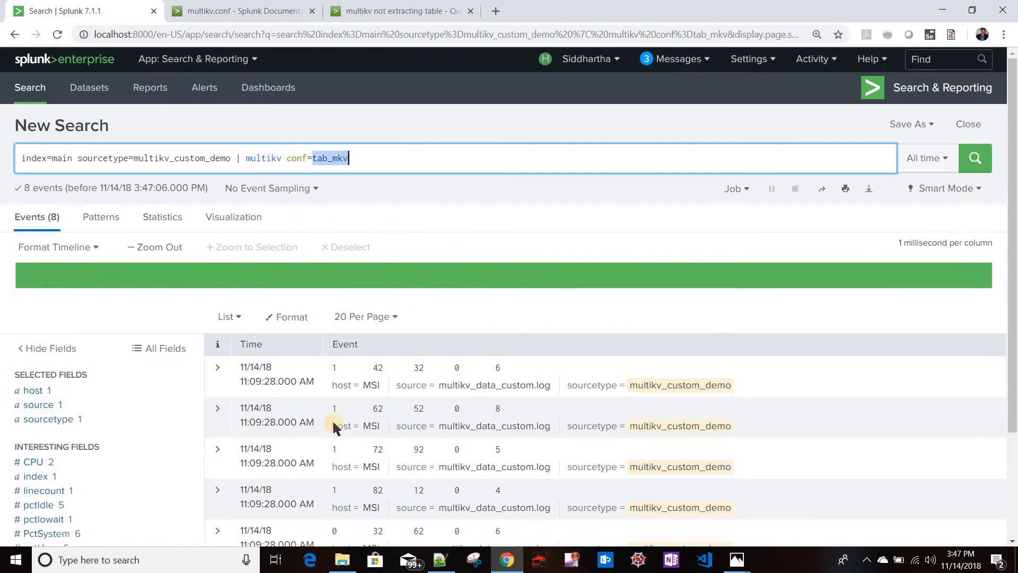
{"action": "scroll", "coordinate": [58, 318], "scroll_direction": "down", "scroll_amount": 3}
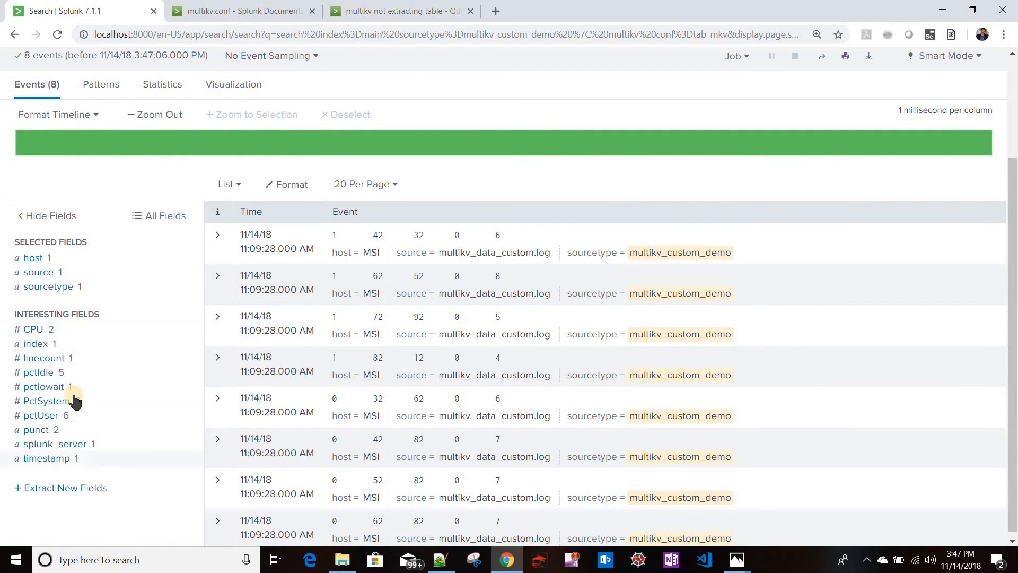
{"action": "scroll", "coordinate": [74, 402], "scroll_direction": "up", "scroll_amount": 3}
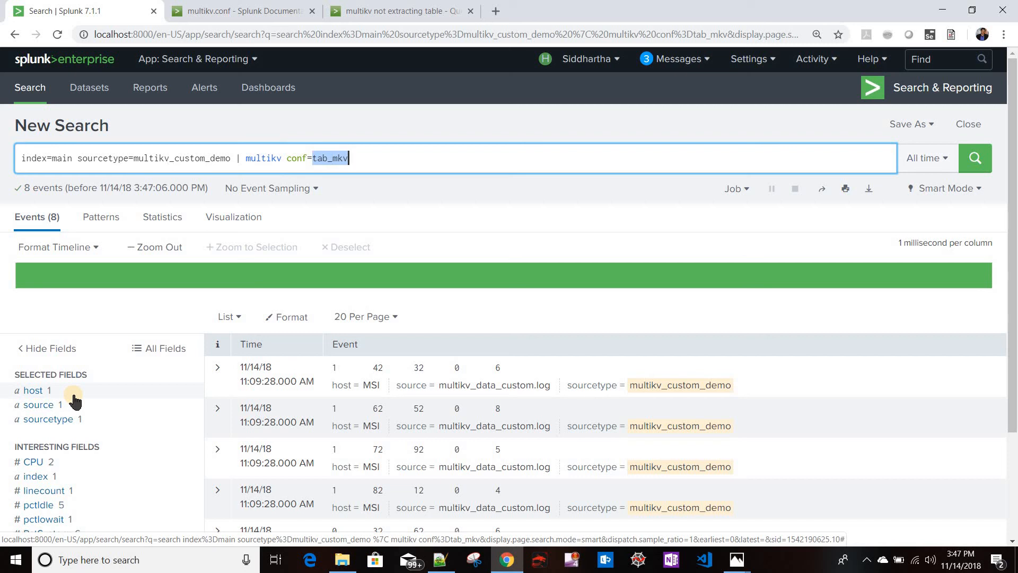
Step: Review the whole tab_mkv stanza of multikv.conf in Notepad++ and return to the Splunk search in Chrome
{"action": "left_click", "coordinate": [441, 557]}
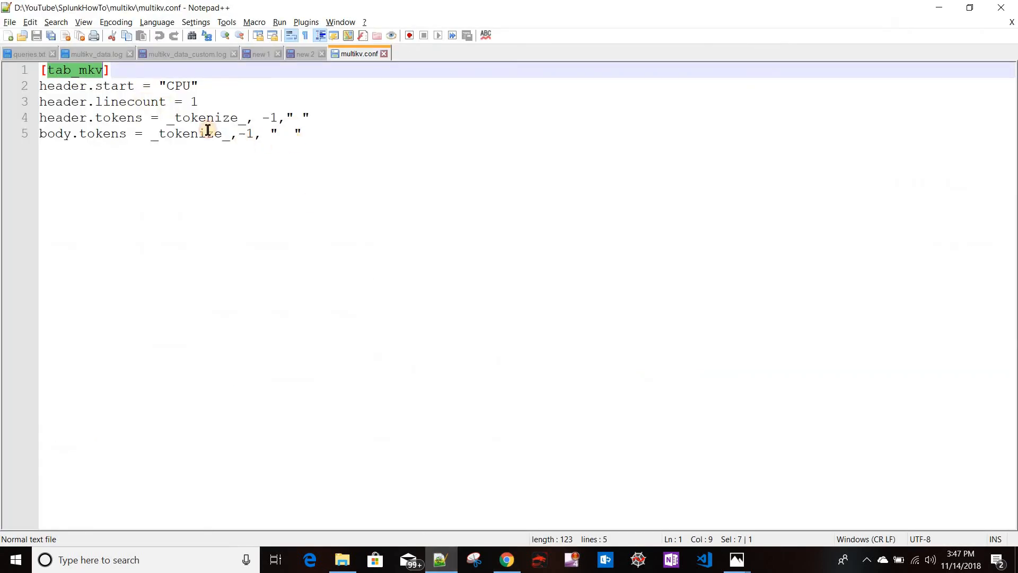
{"action": "left_click_drag", "start_coordinate": [301, 134], "coordinate": [31, 69]}
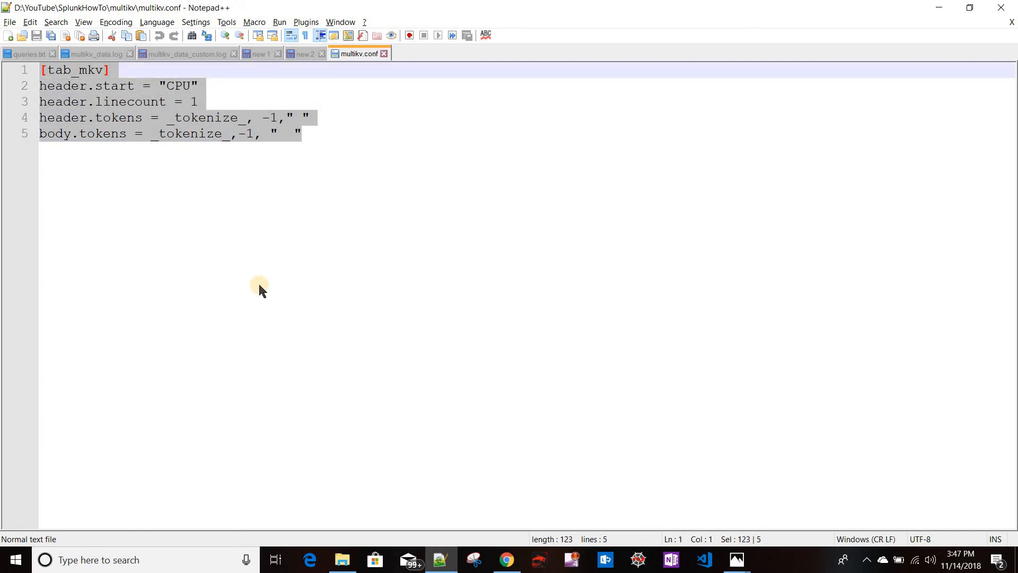
{"action": "left_click", "coordinate": [507, 560]}
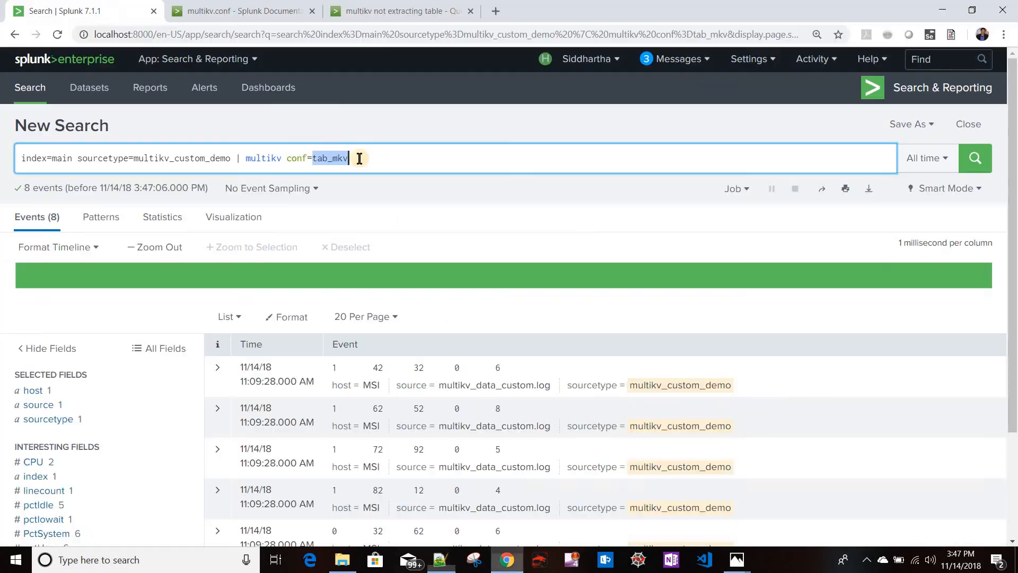
{"action": "left_click", "coordinate": [319, 155]}
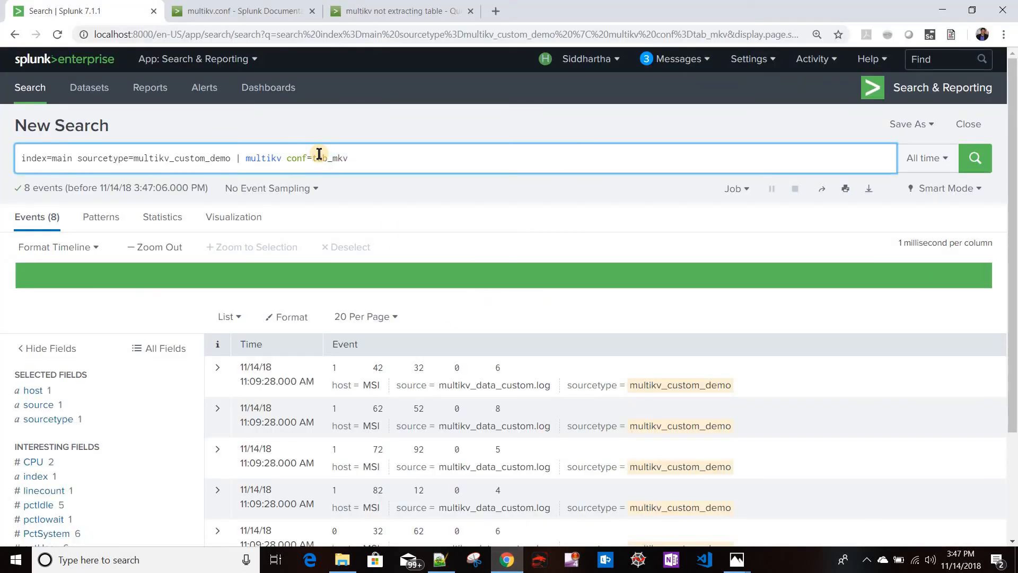